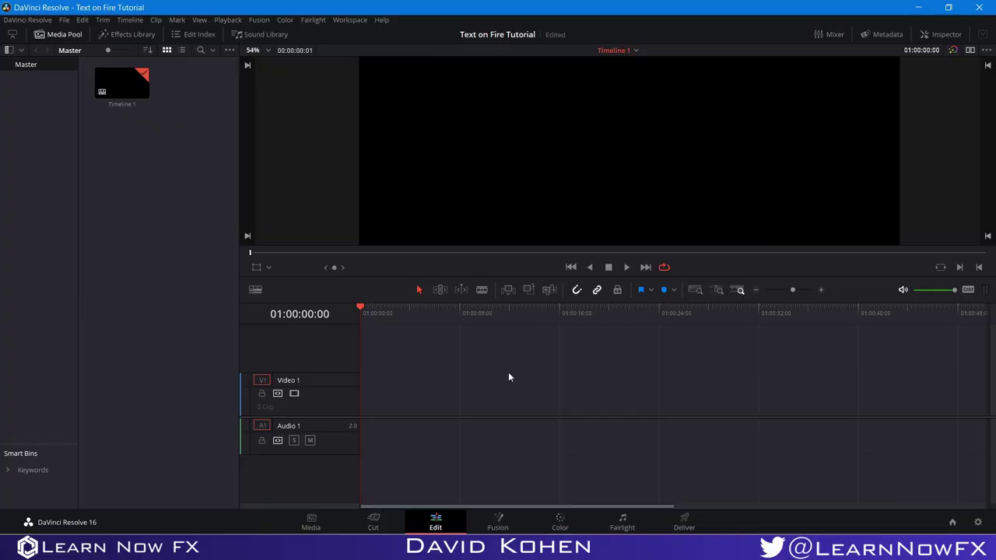
# - Create a new Fusion composition clip in the media pool with its default name, duration and frame rate
pyautogui.rightClick(173, 228)
pyautogui.click(225, 264)
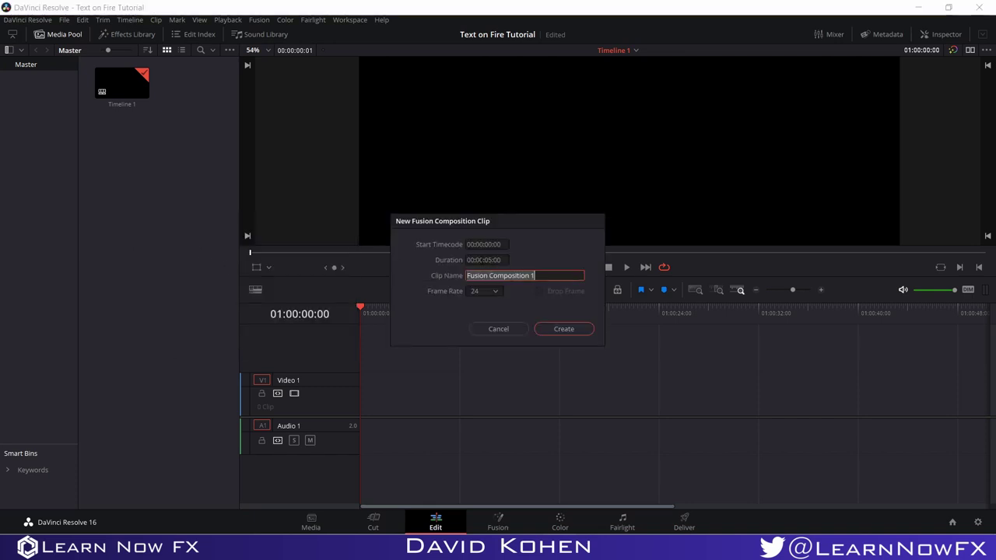
pyautogui.click(589, 329)
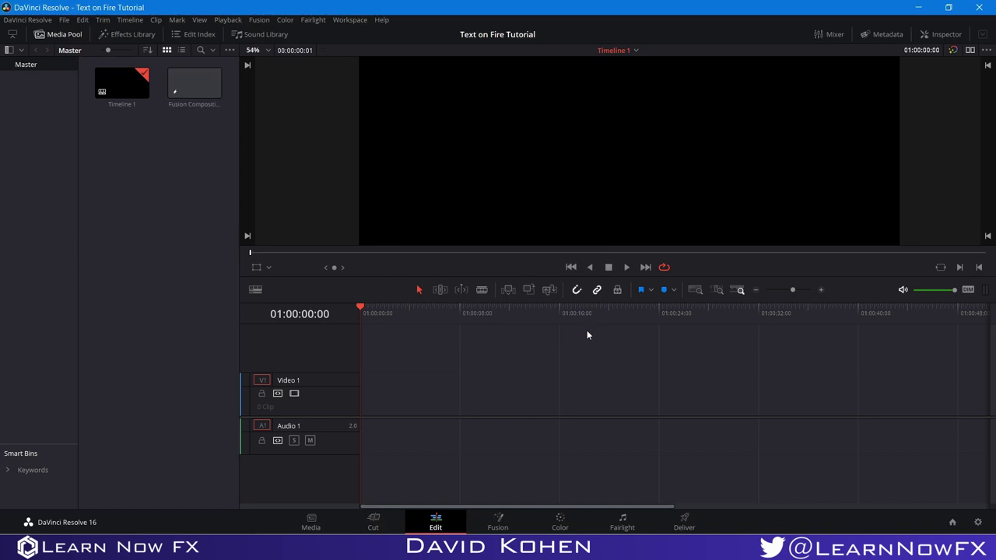
# - Place the Fusion composition clip at the start of the Video 1 track and park the playhead within it
pyautogui.moveTo(196, 84); pyautogui.dragTo(355, 398)
pyautogui.click(371, 394)
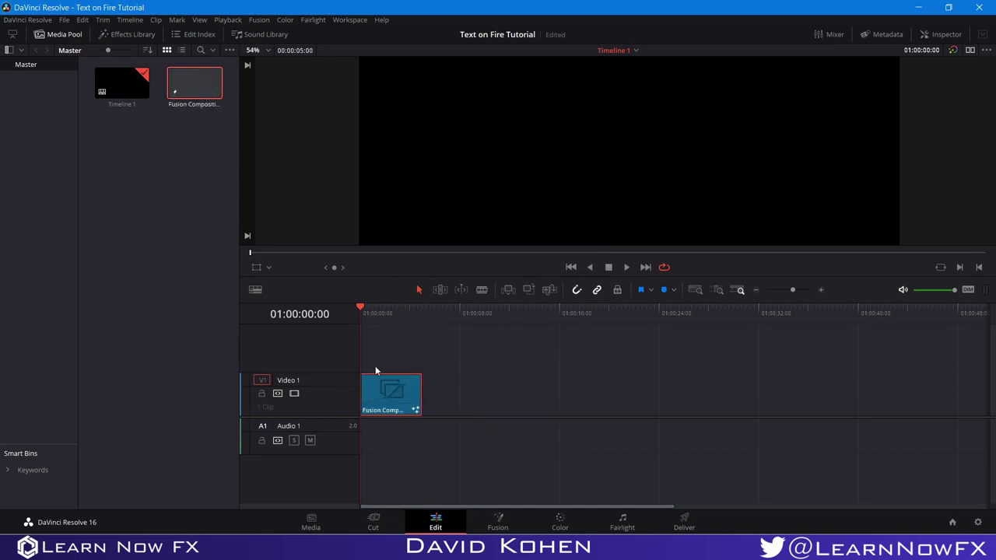
pyautogui.click(389, 306)
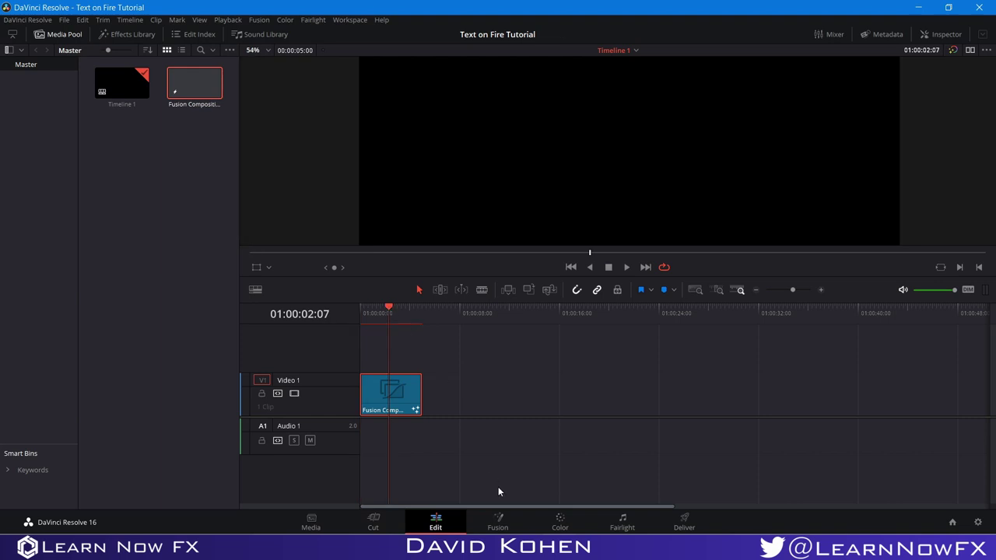
# - Open the composition on the Fusion page and move the MediaOut1 node aside to make room for other nodes
pyautogui.click(497, 520)
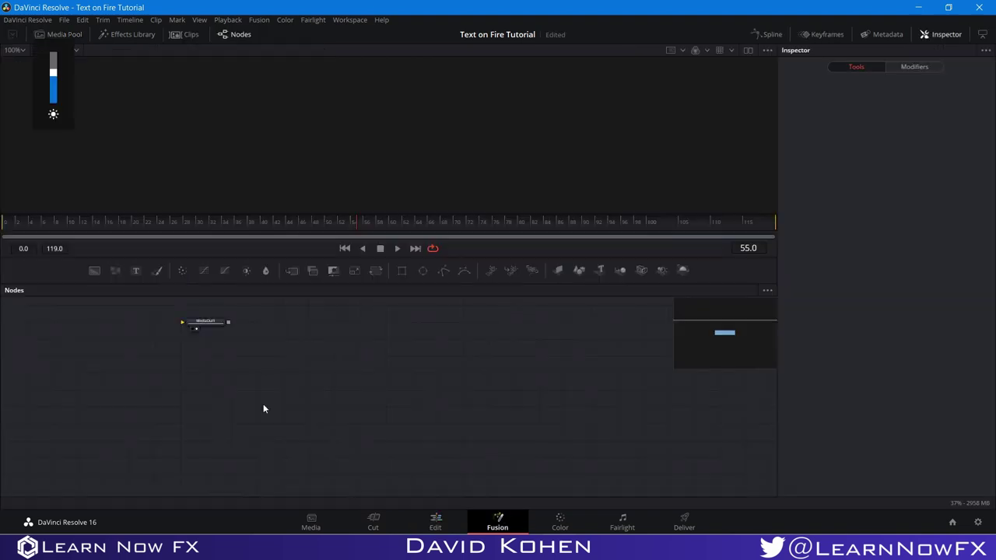
pyautogui.moveTo(218, 323); pyautogui.dragTo(551, 413)
pyautogui.scroll(3, 476, 399)
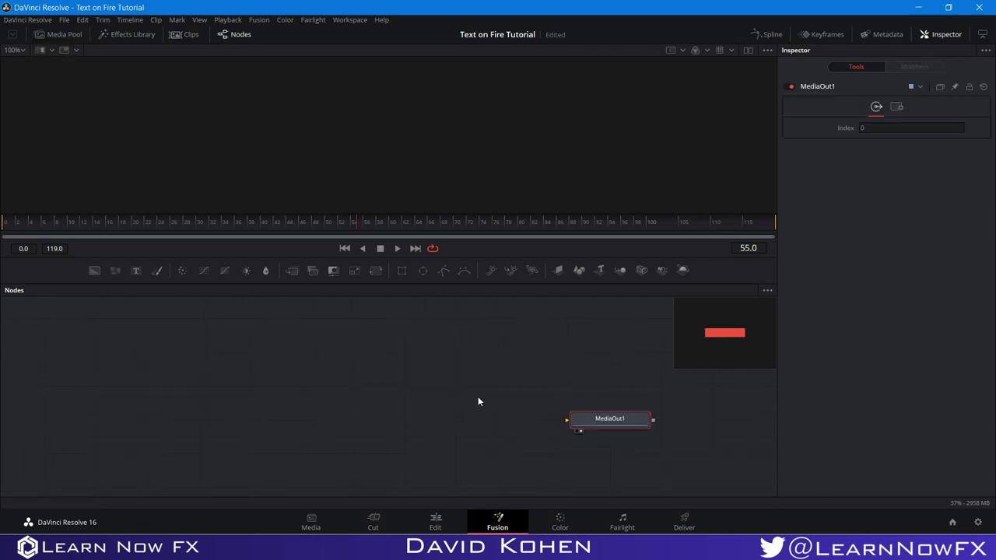
pyautogui.moveTo(447, 394); pyautogui.dragTo(442, 414)
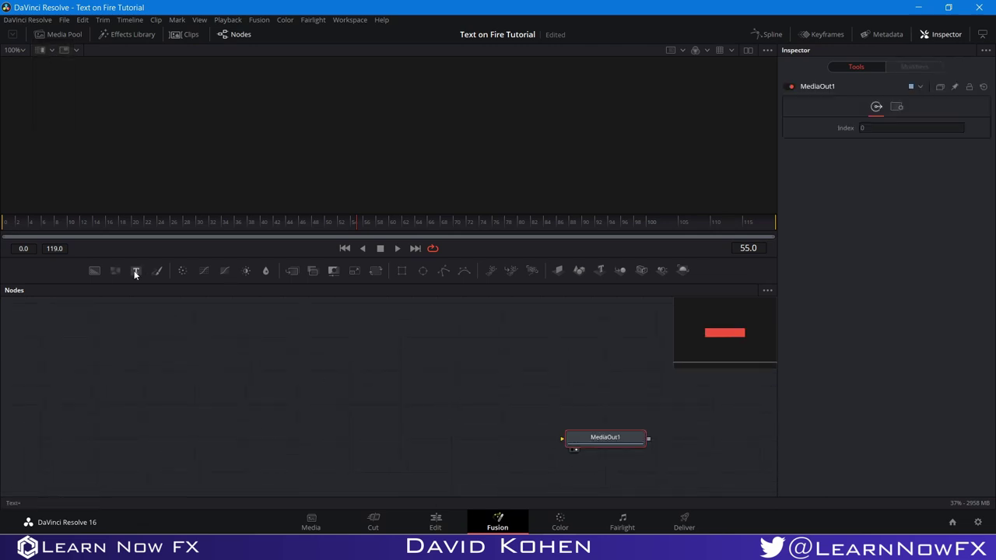
# - Add a Text+ node with the text "fire" and display it in the viewer
pyautogui.moveTo(135, 271); pyautogui.dragTo(305, 370)
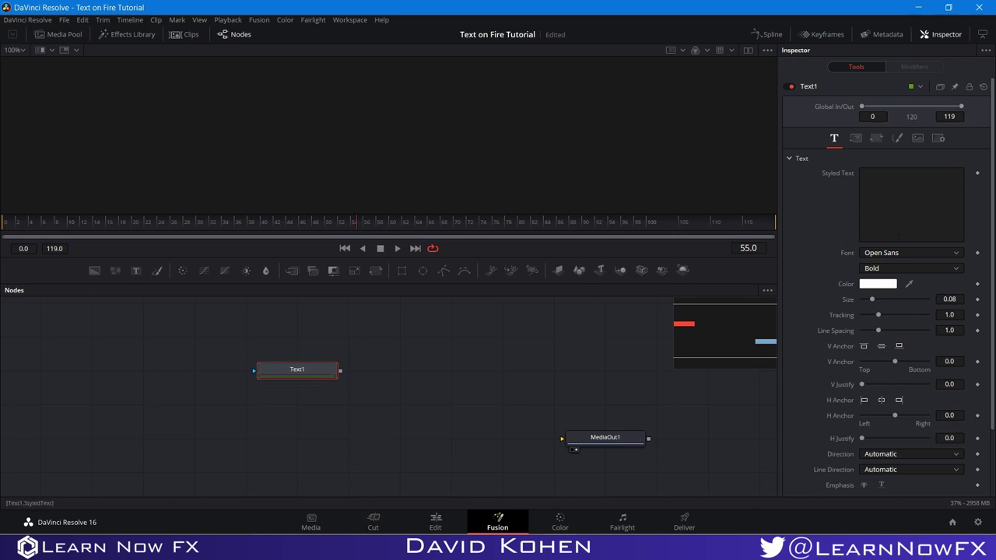
pyautogui.click(909, 198)
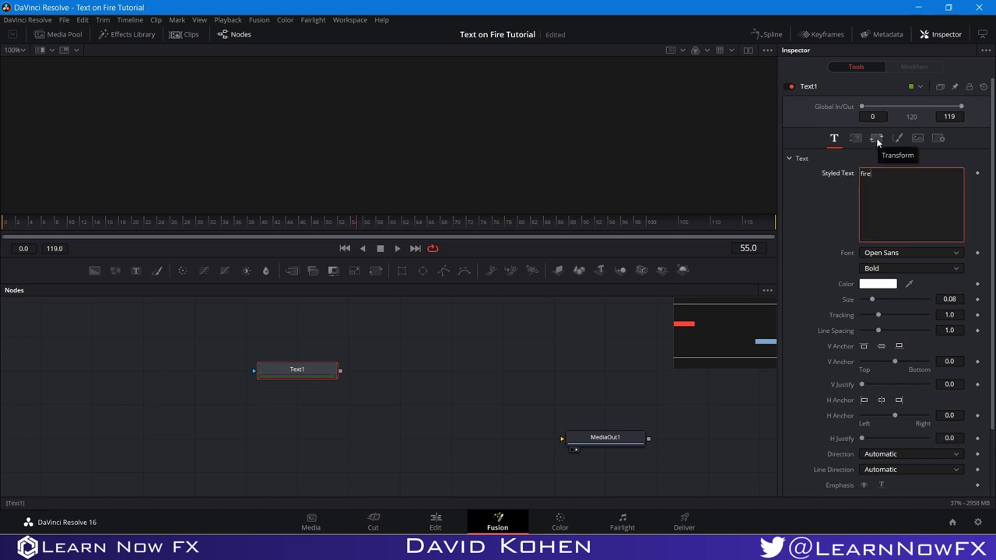
pyautogui.click(268, 381)
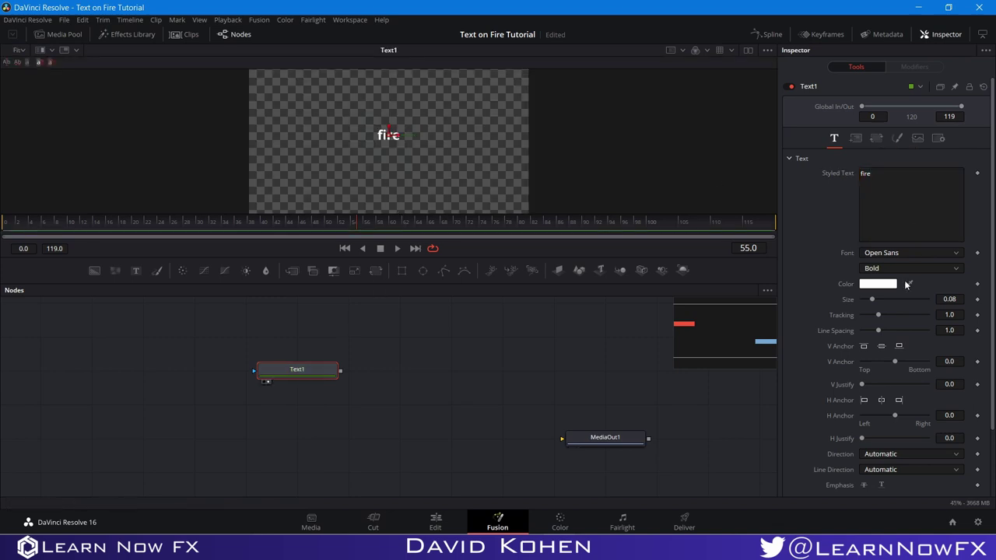
# - Enlarge the text to size 0.5 and change its font to Astrolab
pyautogui.moveTo(874, 298); pyautogui.dragTo(932, 314)
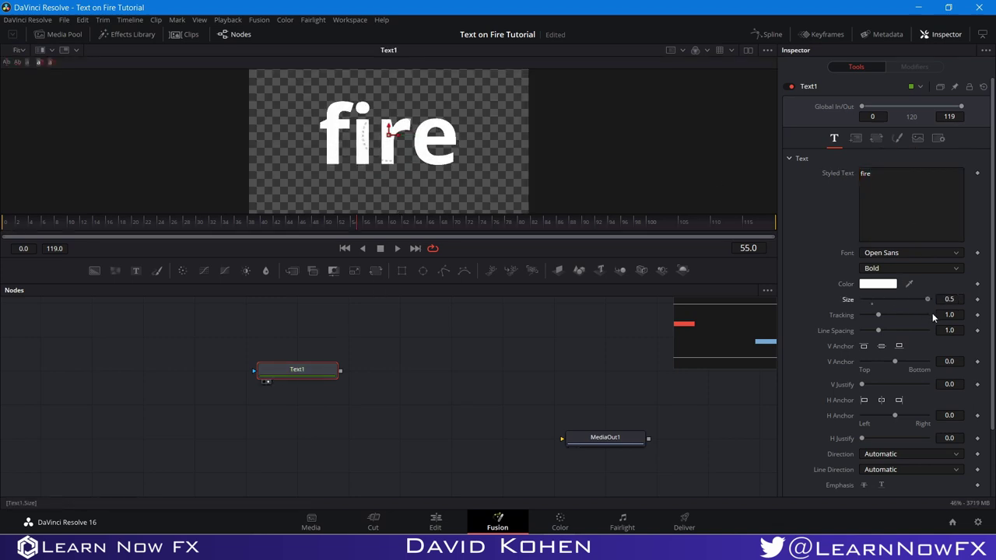
pyautogui.click(898, 255)
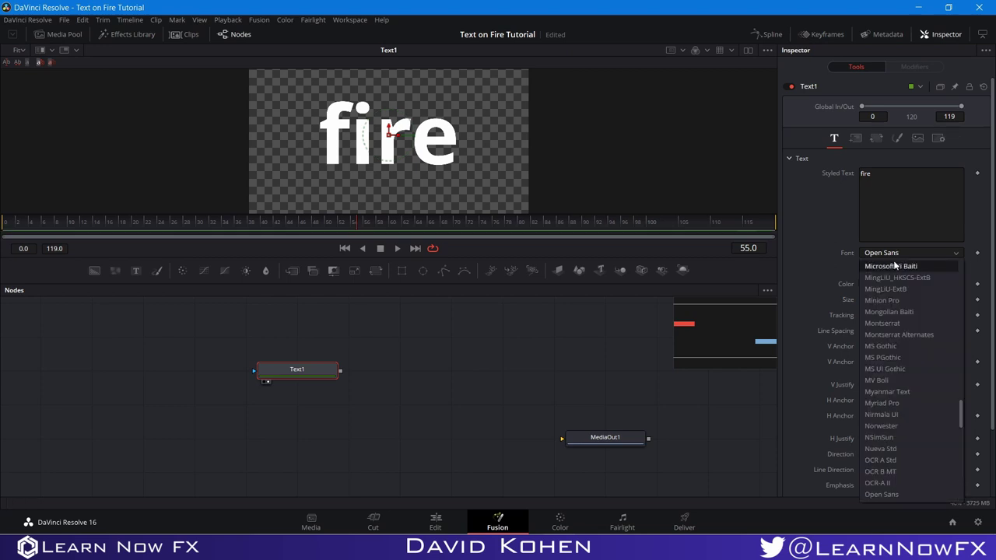
pyautogui.scroll(15, 884, 292)
pyautogui.scroll(-2, 906, 359)
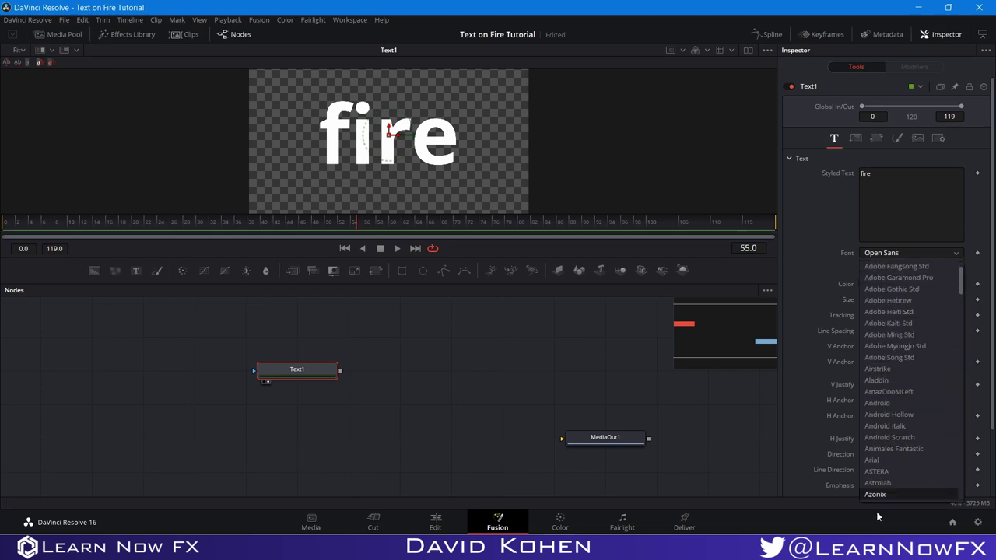
pyautogui.click(878, 471)
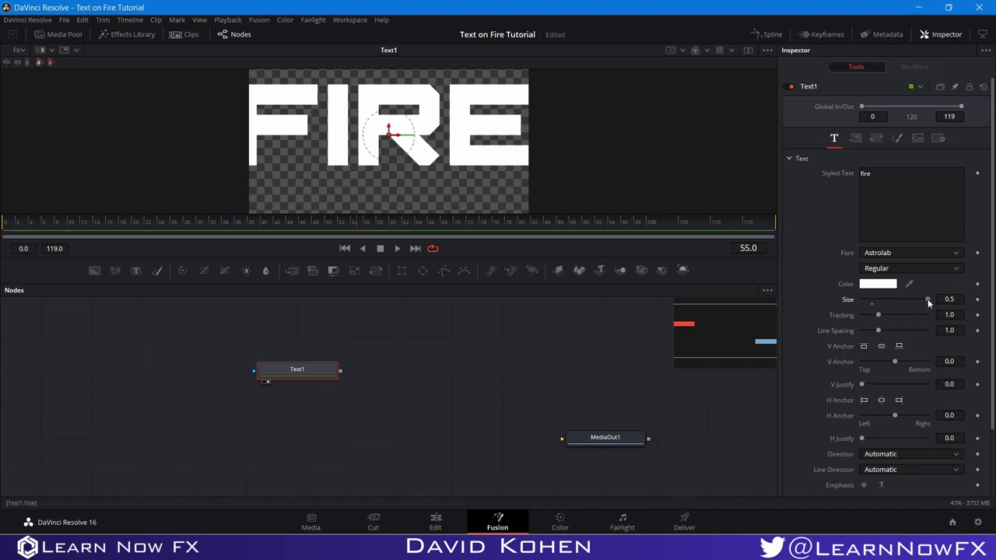
# - Reduce the text size to about 0.46 and shift the word slightly sideways so it fits centred in the frame
pyautogui.moveTo(927, 299); pyautogui.dragTo(922, 300)
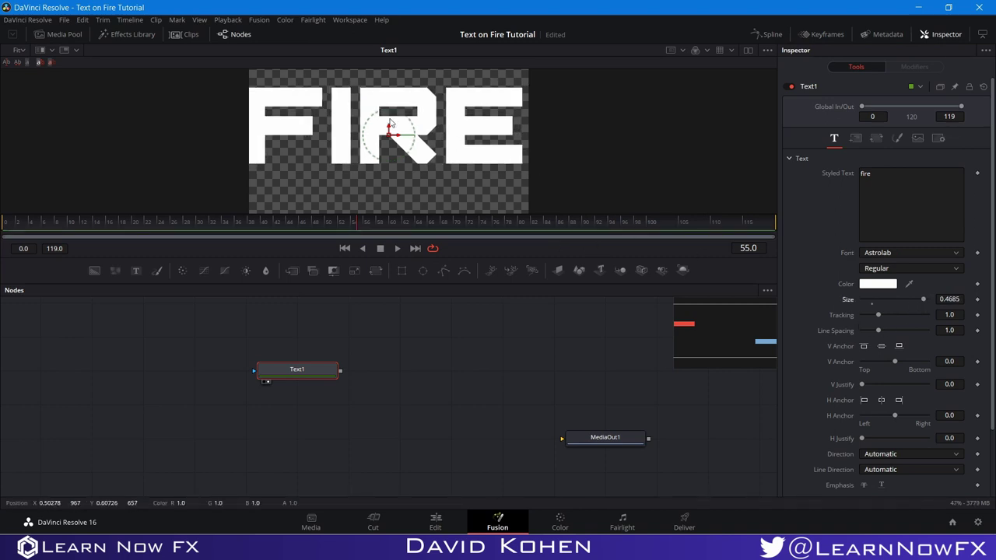
pyautogui.moveTo(396, 138); pyautogui.dragTo(396, 136)
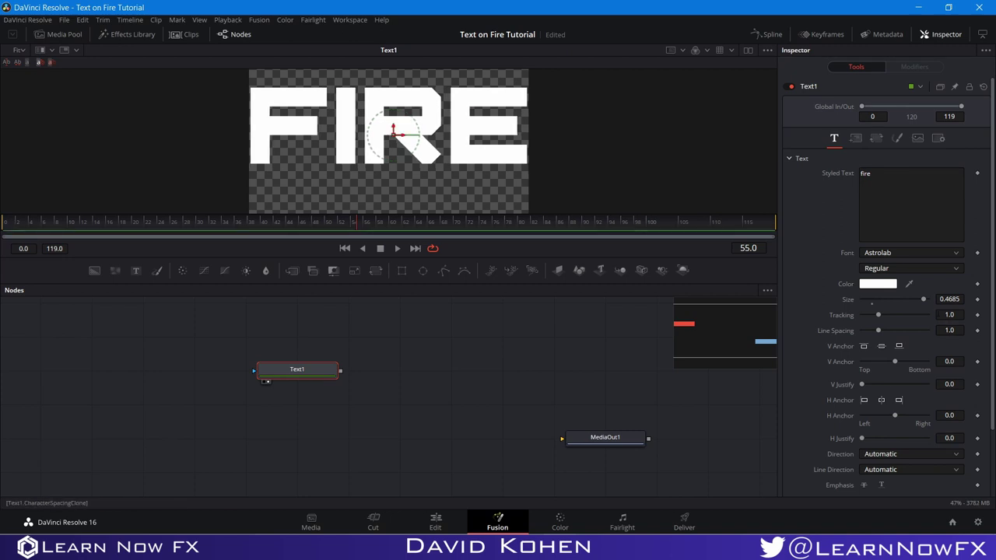
pyautogui.moveTo(922, 300); pyautogui.dragTo(920, 300)
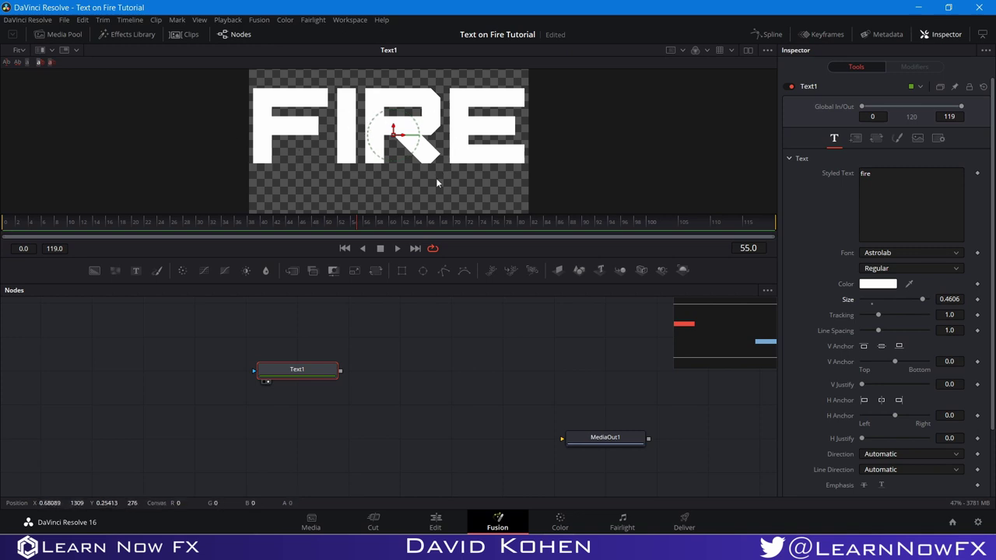
pyautogui.scroll(2, 517, 158)
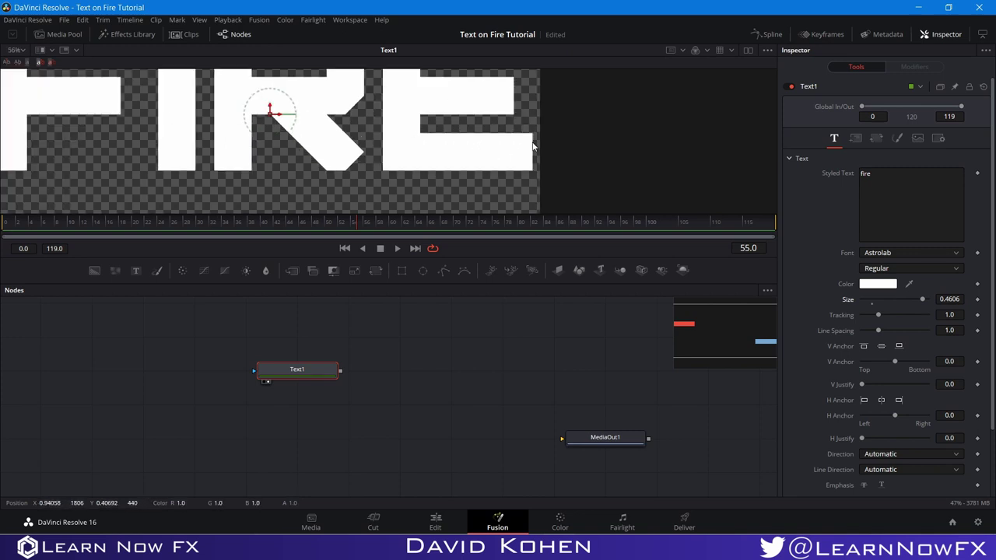
pyautogui.scroll(-2, 367, 147)
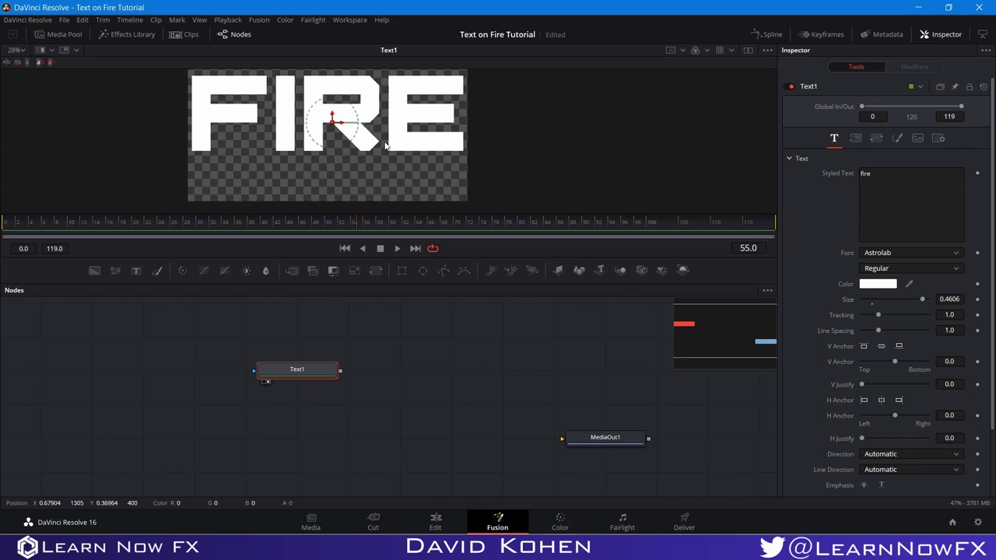
# - Change the text's shading type to Gradient and darken the gradient's white end to a grey with value 0.724
pyautogui.moveTo(322, 375); pyautogui.dragTo(324, 342)
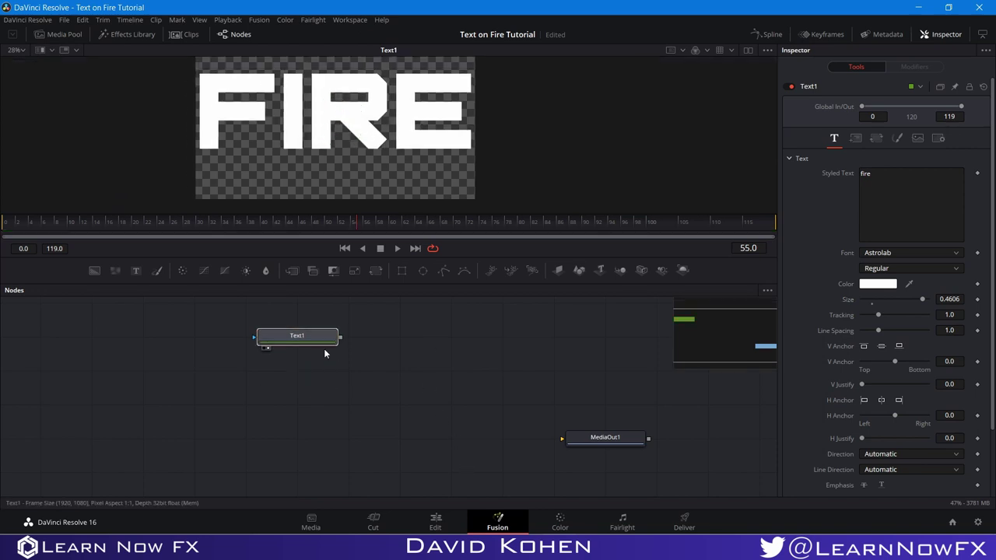
pyautogui.click(896, 138)
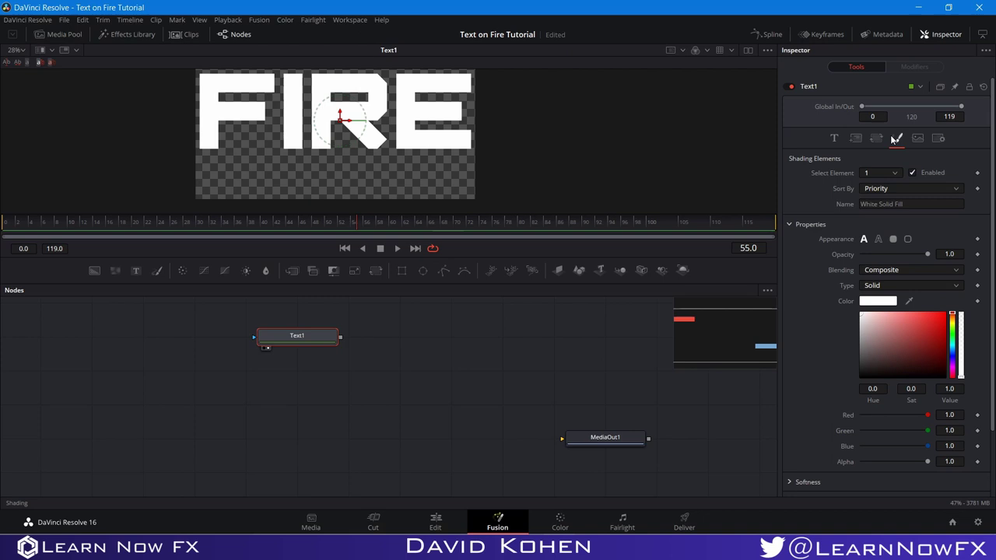
pyautogui.click(872, 286)
pyautogui.click(879, 322)
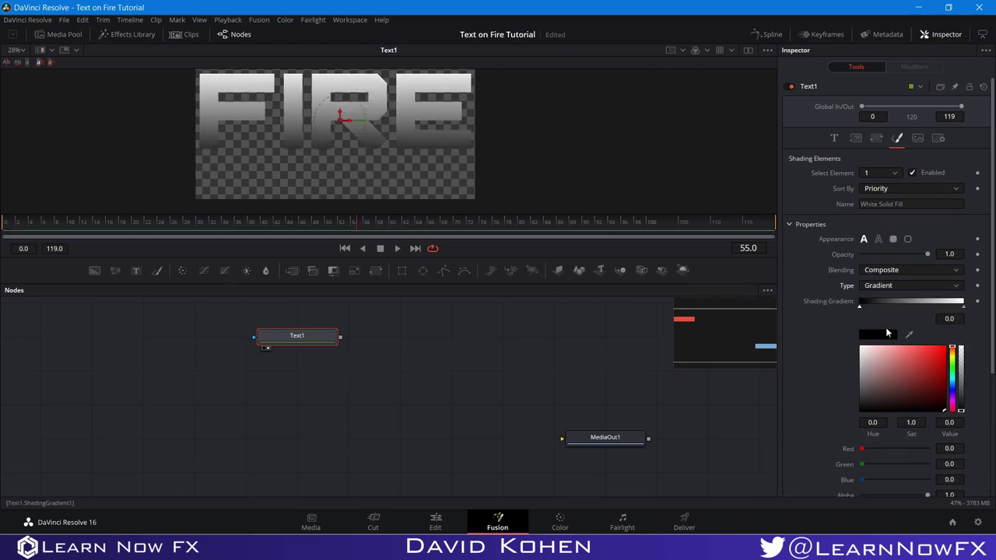
pyautogui.click(964, 308)
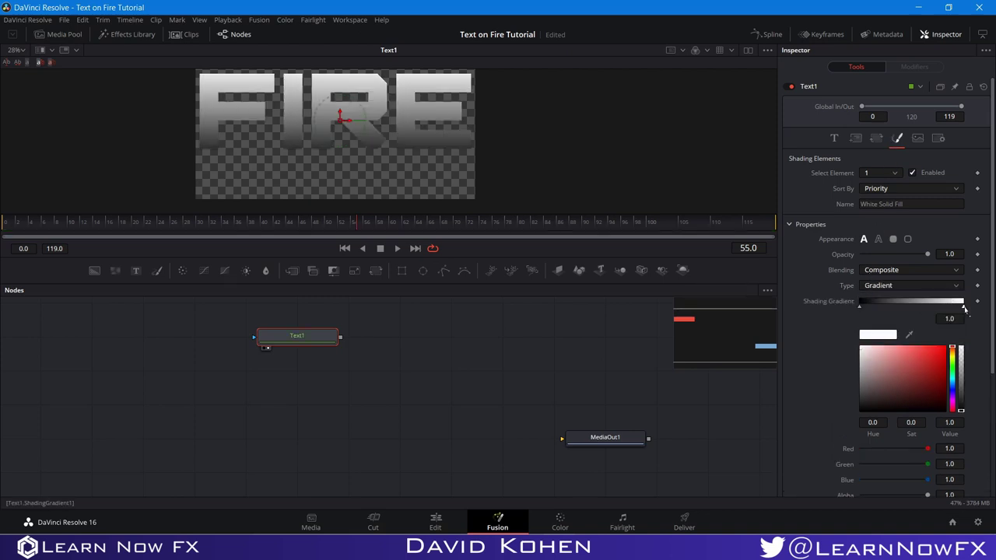
pyautogui.moveTo(863, 354); pyautogui.dragTo(860, 369)
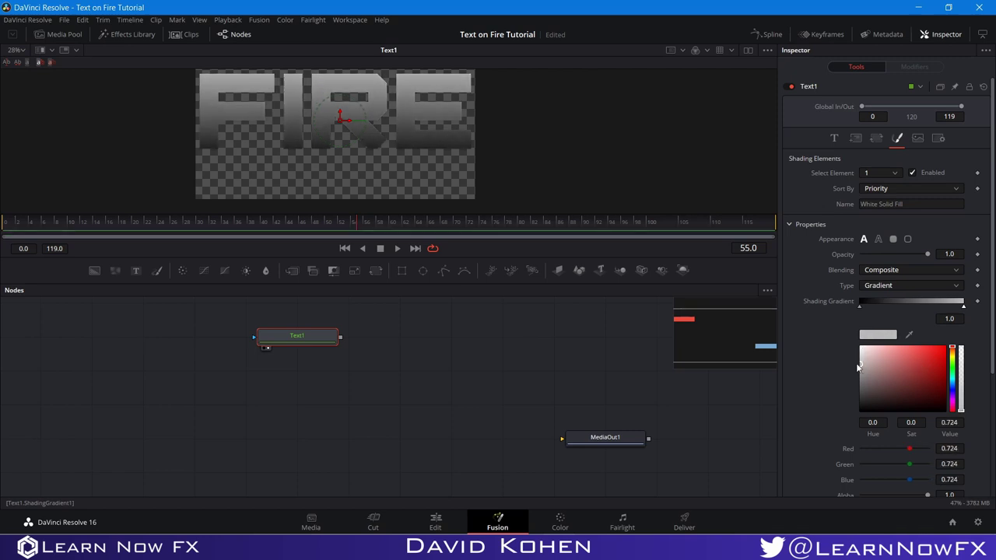
# - Reposition the Text1 node, connect a Brightness / Contrast node after it and display that node in the viewer
pyautogui.click(414, 346)
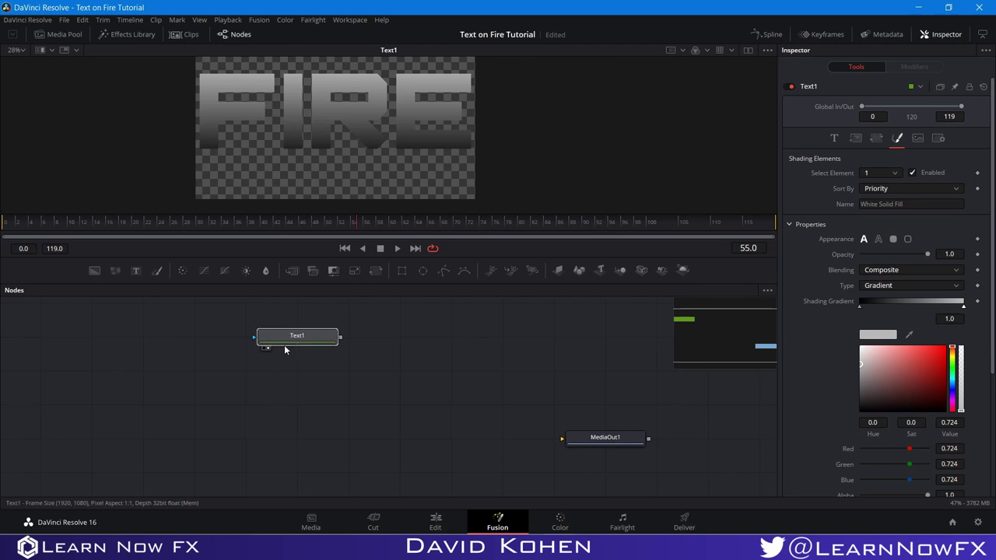
pyautogui.moveTo(285, 342); pyautogui.dragTo(233, 376)
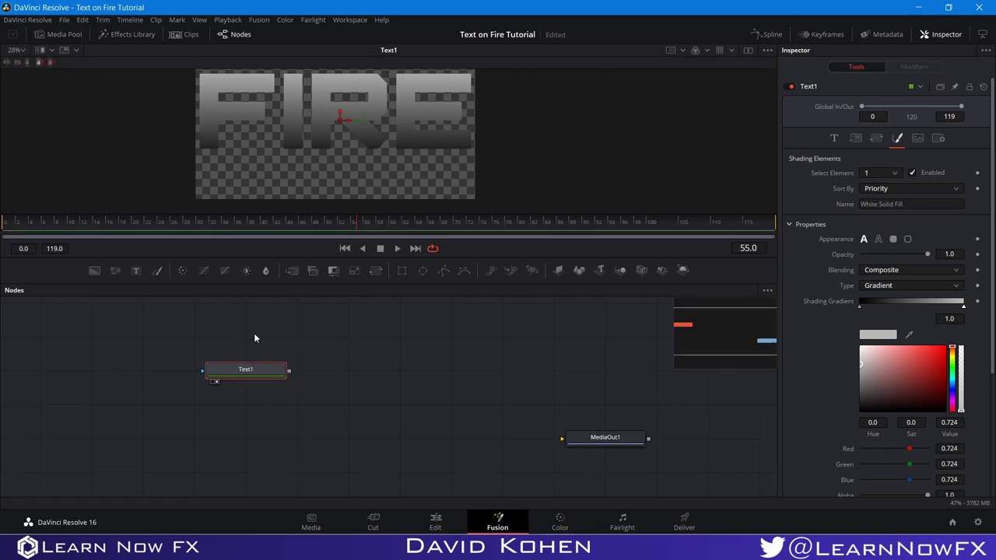
pyautogui.hotkey('shift', 'space')
pyautogui.write('bc')
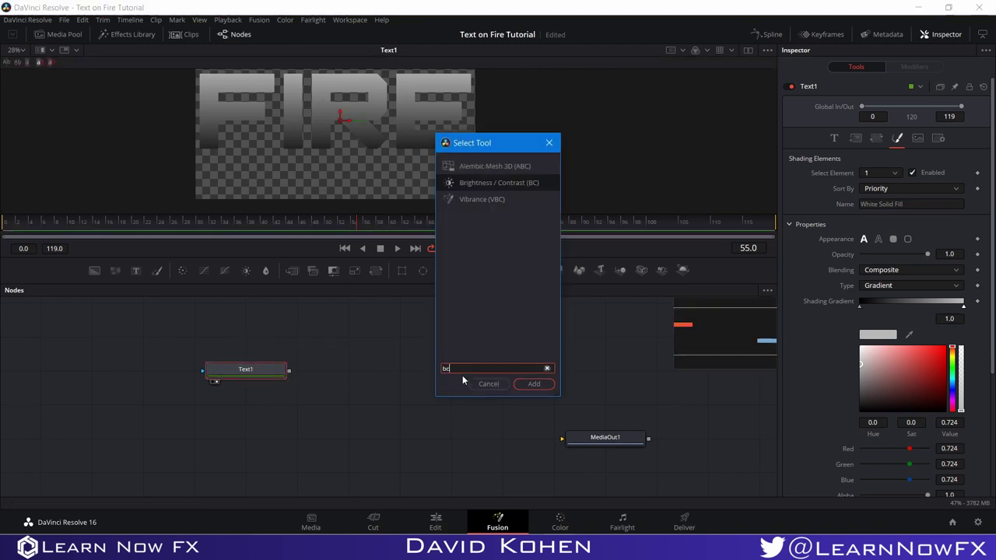
pyautogui.click(532, 384)
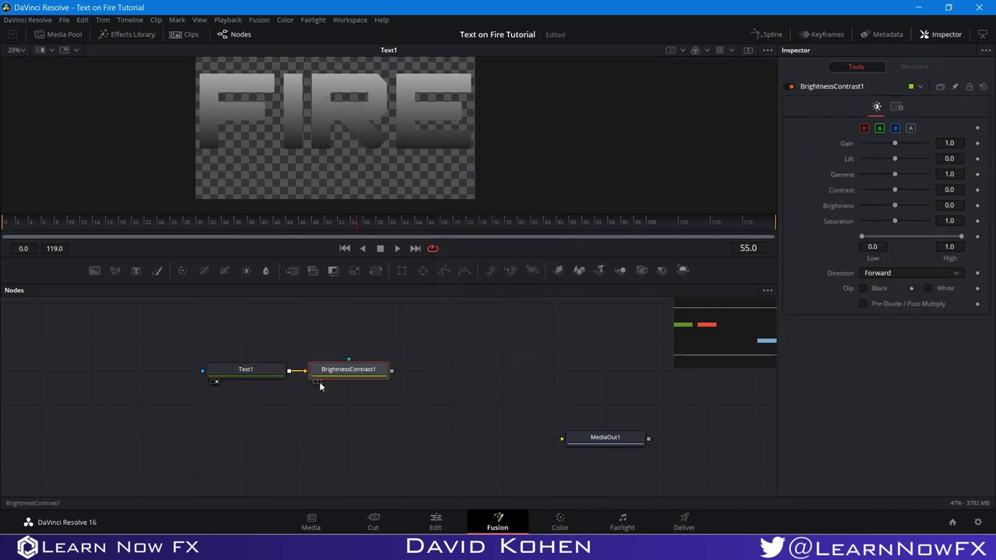
pyautogui.click(308, 326)
# - Add an unconnected HexagonTiles node and place it just above the Text1 node
pyautogui.scroll(2, 311, 342)
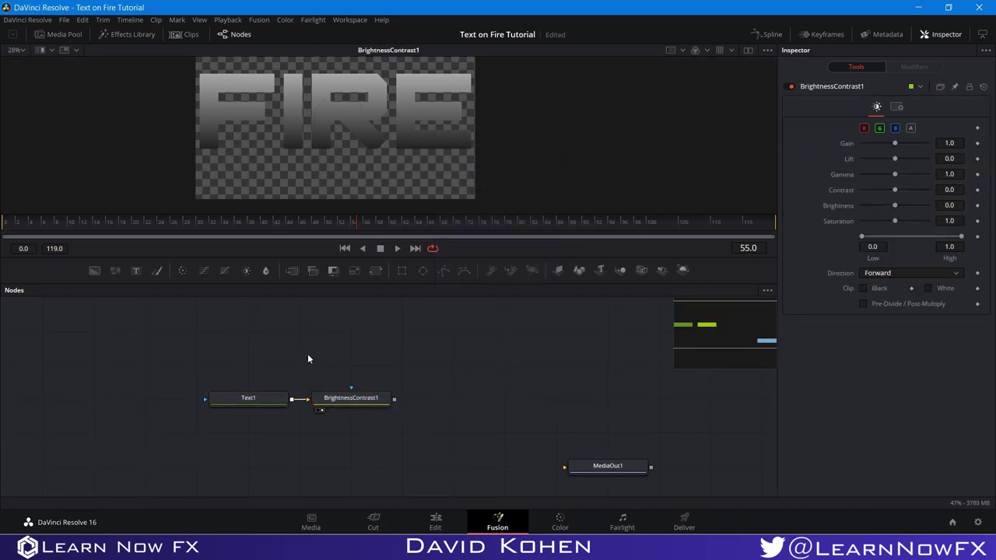
pyautogui.hotkey('shift', 'space')
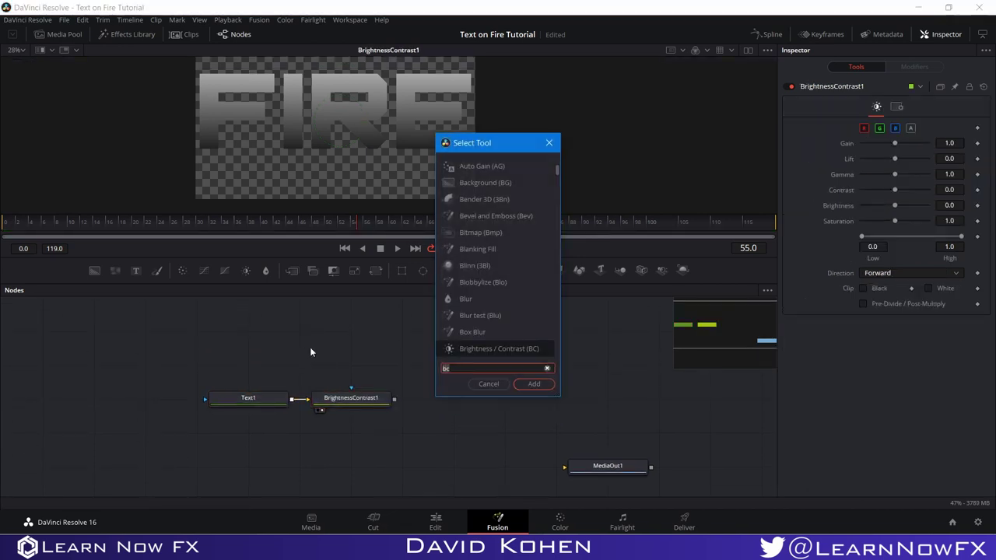
pyautogui.write('hex')
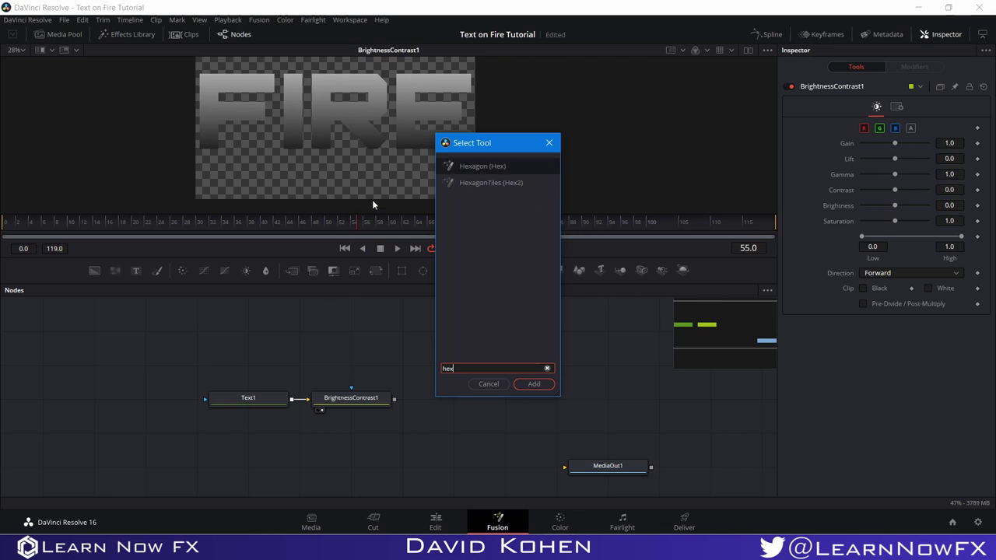
pyautogui.click(489, 183)
pyautogui.click(533, 384)
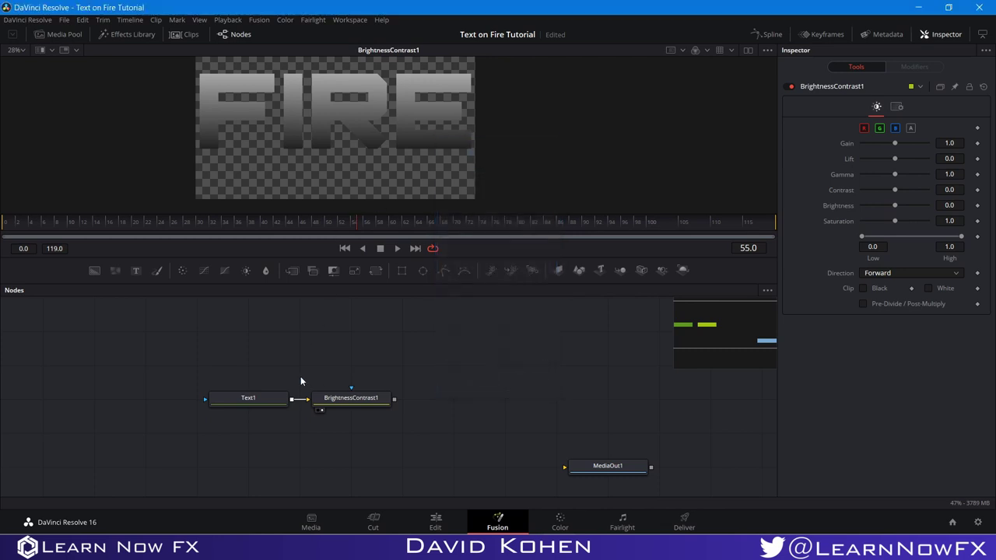
pyautogui.moveTo(287, 367); pyautogui.dragTo(248, 373)
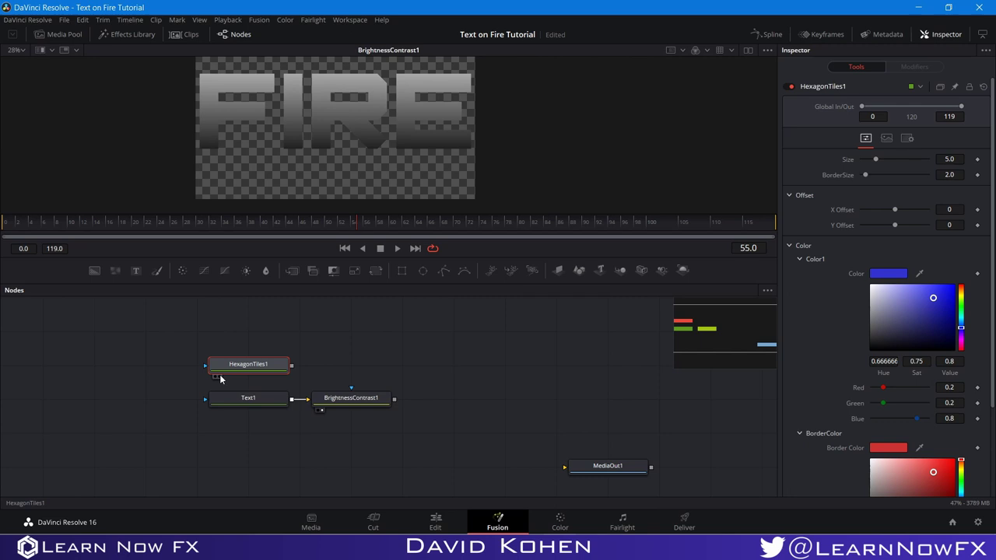
# - Display the HexagonTiles1 node in the viewer and set its tile color to black and border color to white
pyautogui.click(218, 377)
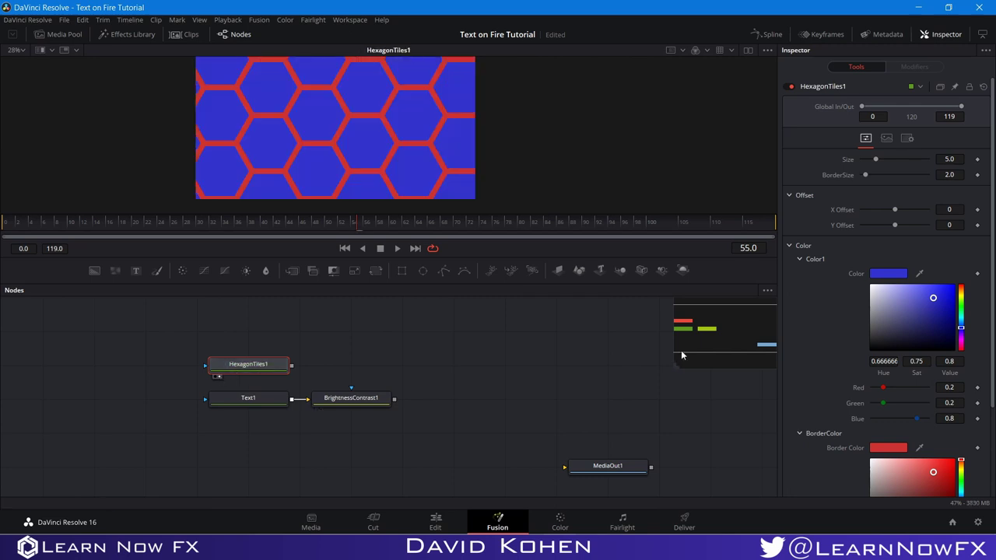
pyautogui.moveTo(925, 304); pyautogui.dragTo(860, 360)
pyautogui.moveTo(889, 465); pyautogui.dragTo(831, 452)
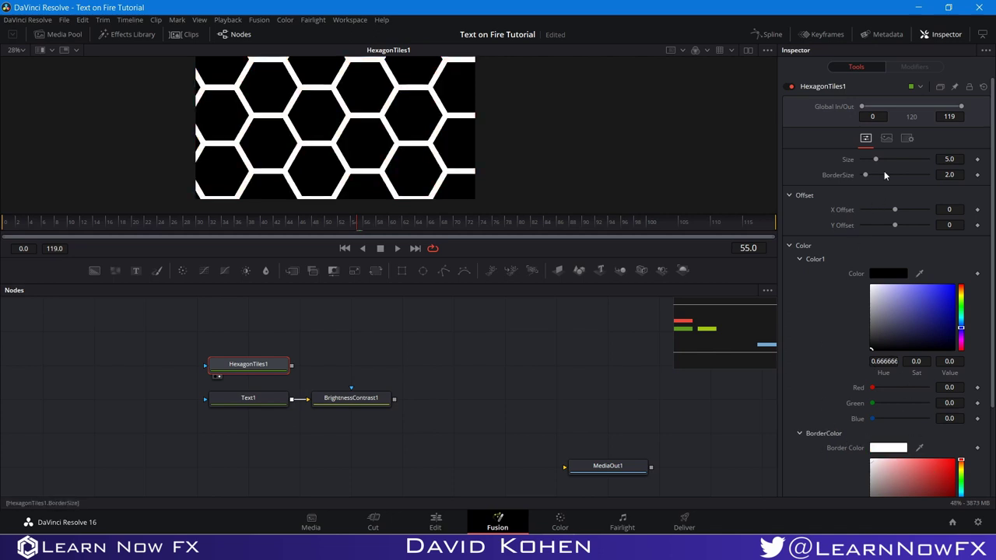
# - Set the HexagonTiles1 size to 130 and inspect the denser tile pattern in the viewer
pyautogui.click(949, 159)
pyautogui.write('130')
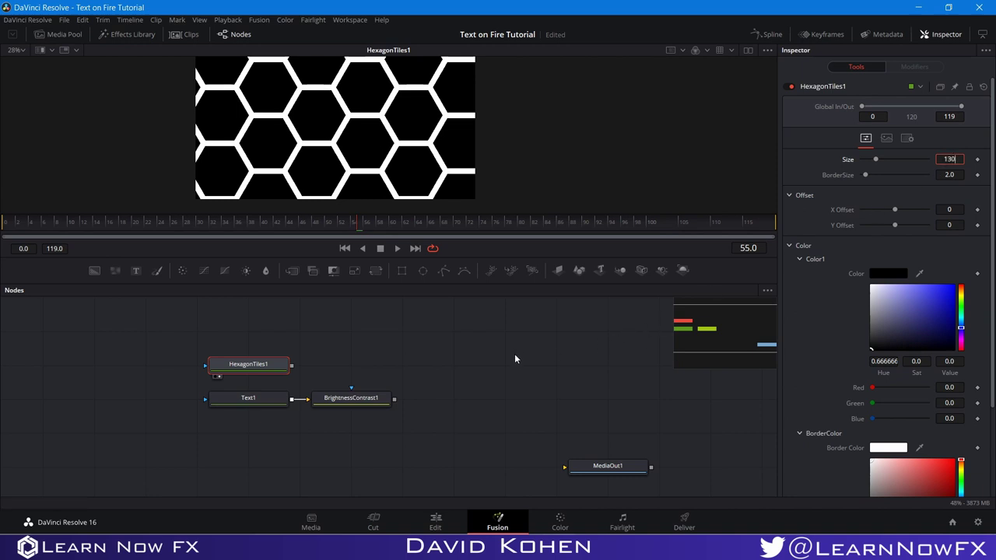
pyautogui.press('Return')
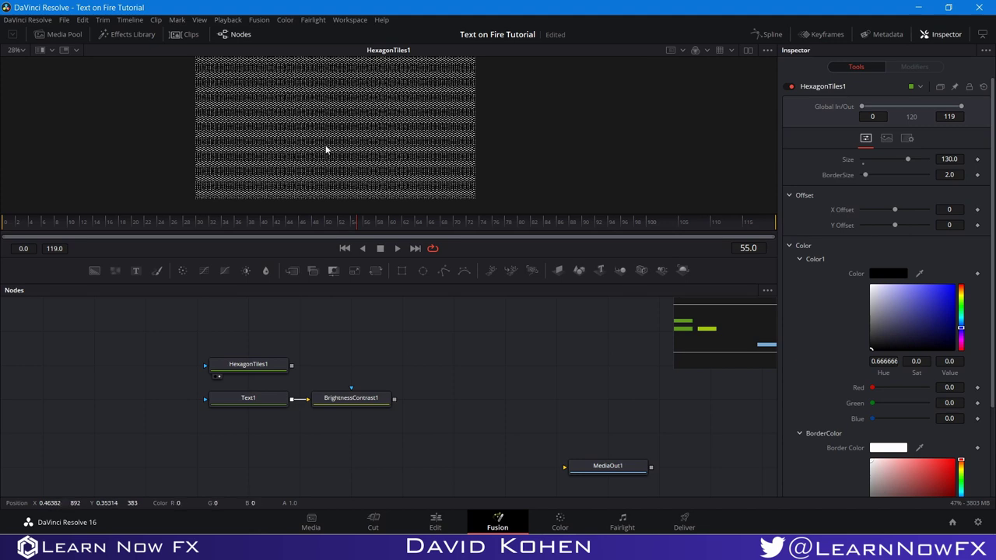
pyautogui.scroll(3, 332, 167)
pyautogui.scroll(2, 344, 160)
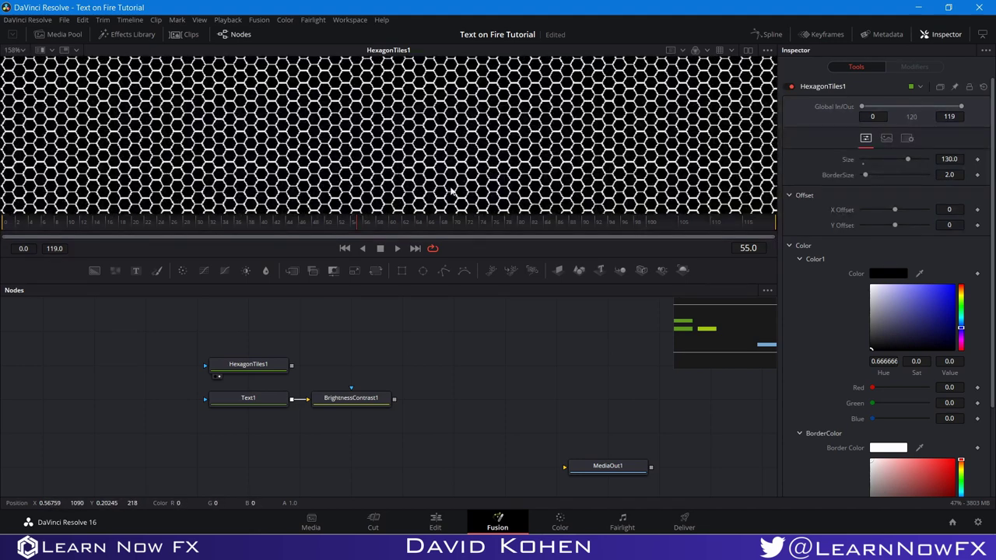
pyautogui.scroll(2, 470, 193)
pyautogui.scroll(-4, 480, 193)
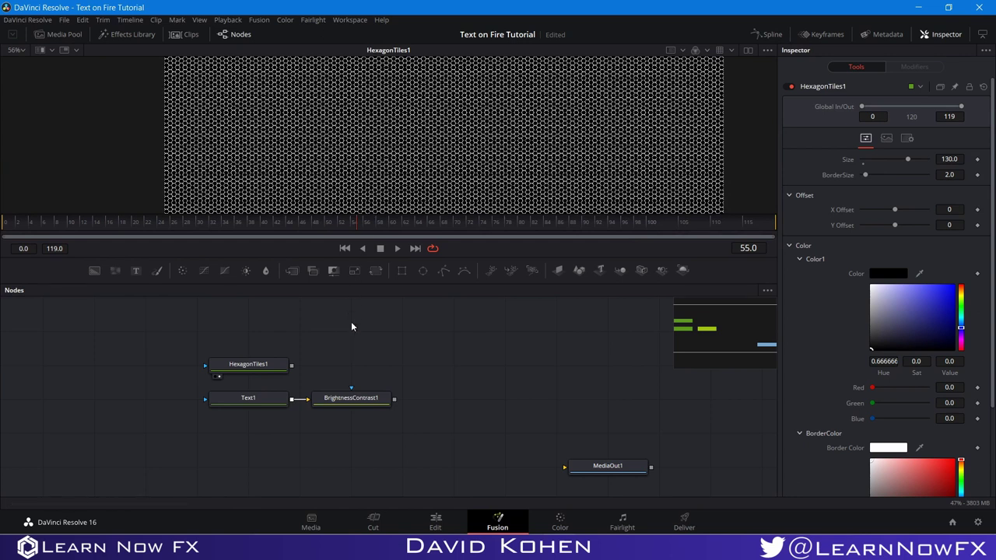
# - Add a Bitmap node fed by the HexagonTiles1 output and display it in the viewer
pyautogui.click(269, 369)
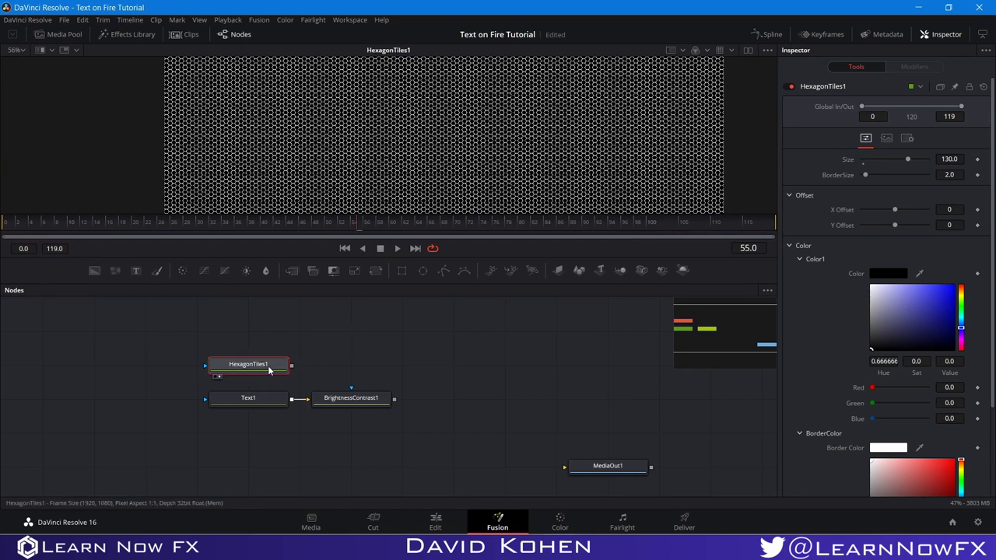
pyautogui.click(375, 377)
pyautogui.hotkey('shift', 'space')
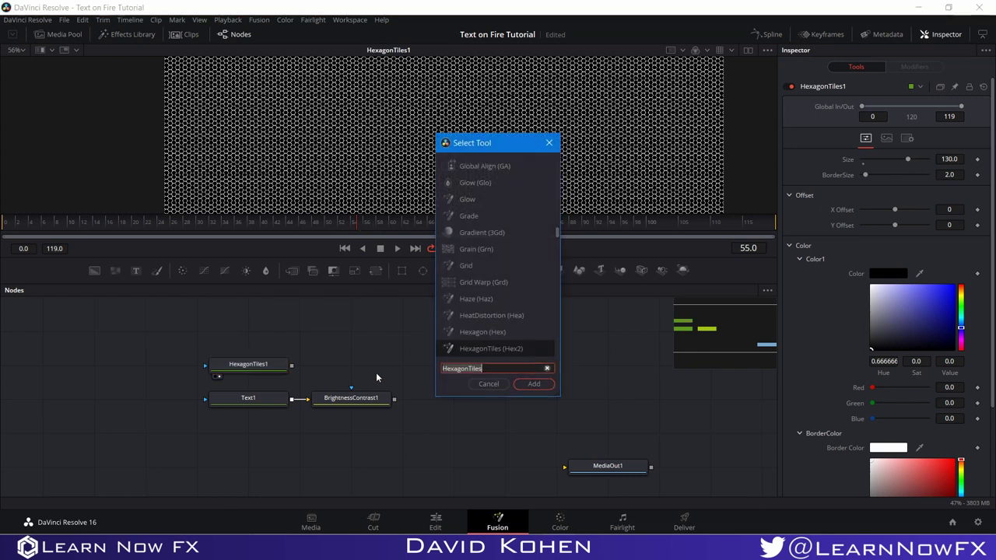
pyautogui.write('bitm')
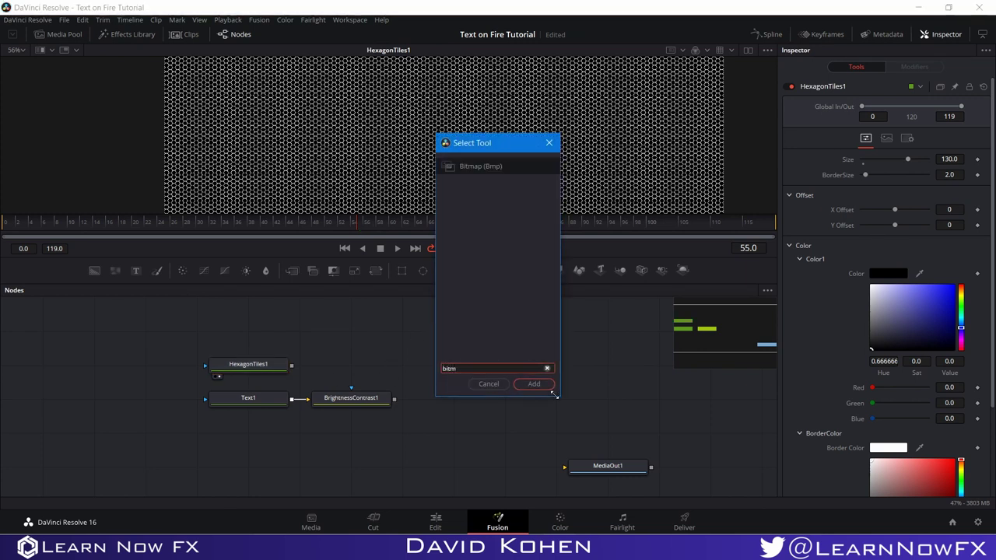
pyautogui.click(545, 389)
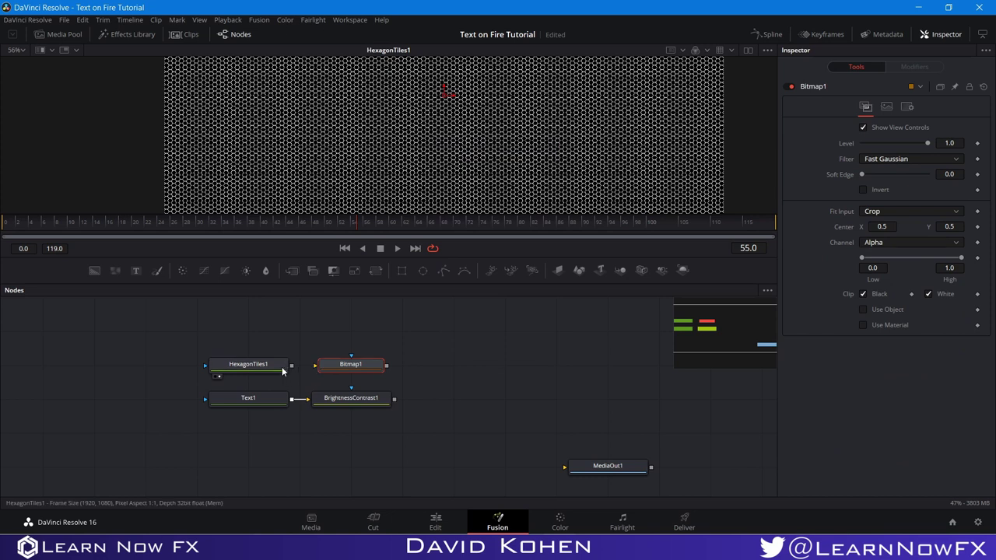
pyautogui.moveTo(292, 369); pyautogui.dragTo(324, 370)
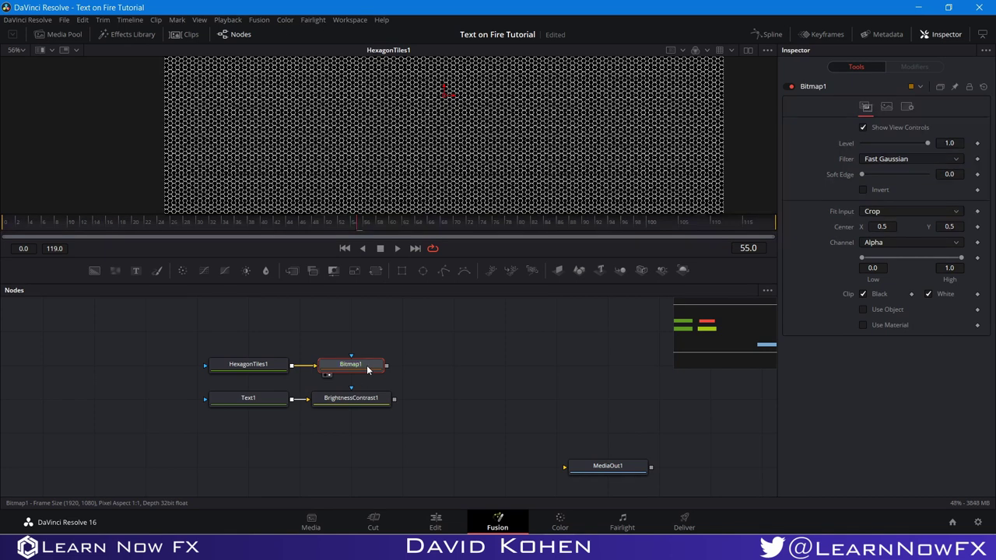
pyautogui.press('1')
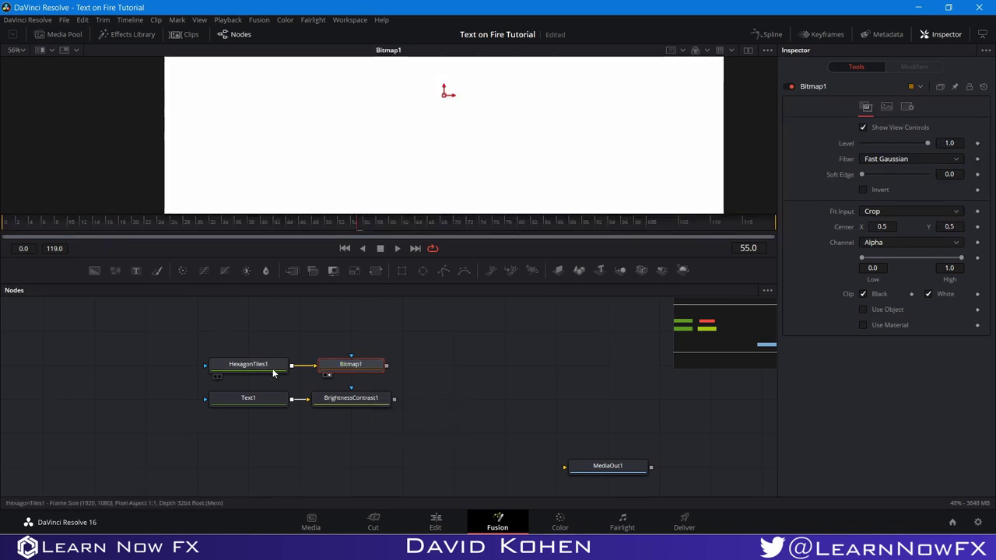
# - Save the project and set the Bitmap1 mask's channel to Luminance
pyautogui.hotkey('ctrl', 's')
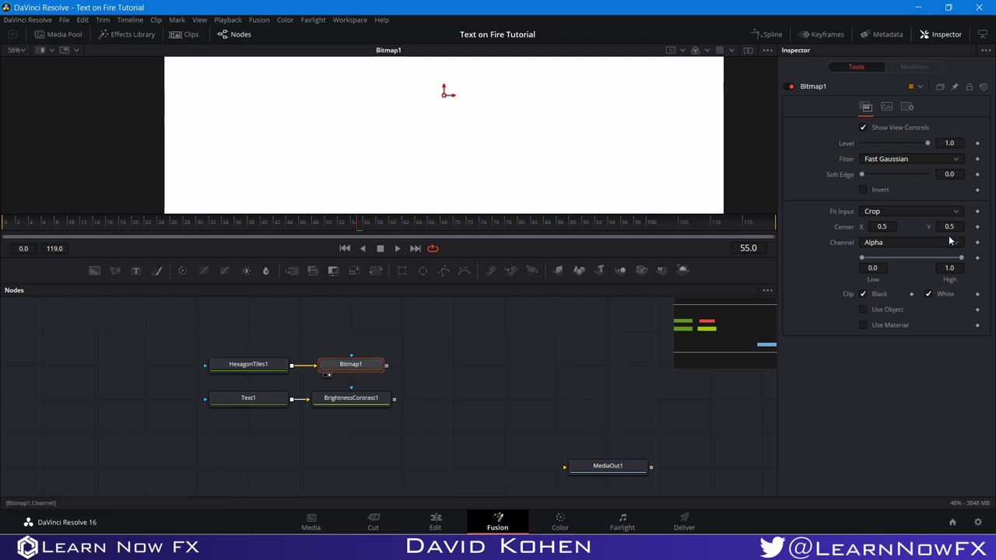
pyautogui.click(902, 243)
pyautogui.click(885, 311)
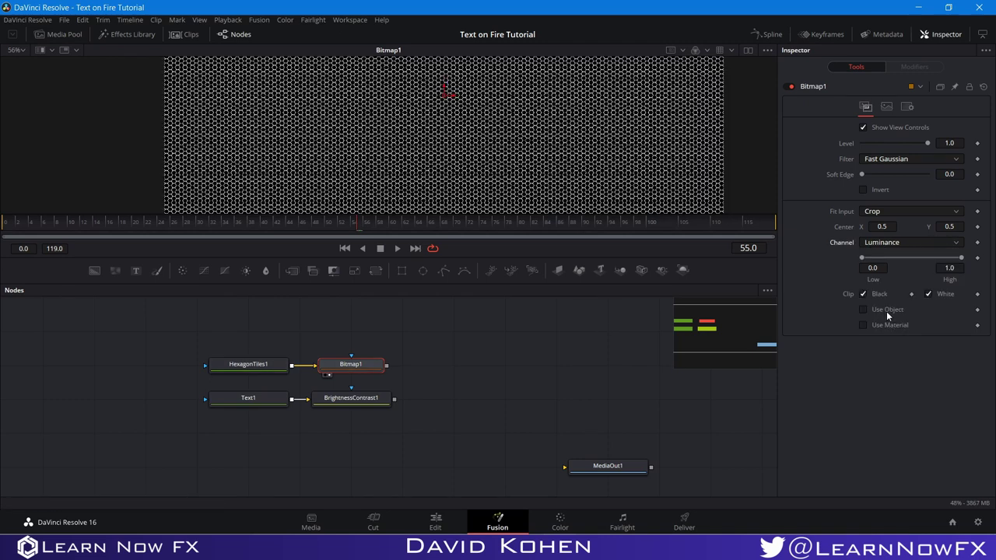
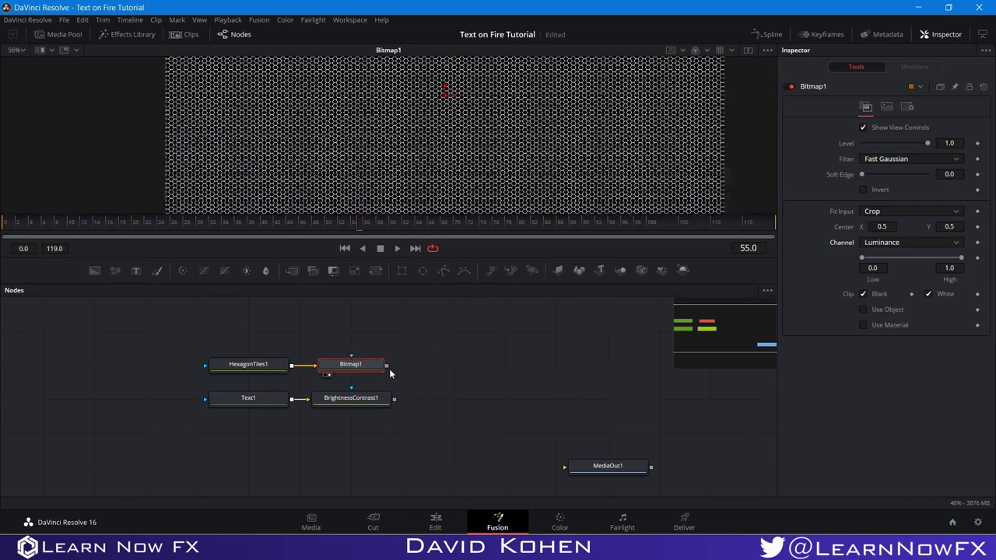
# - Connect Bitmap1 as the effect mask of BrightnessContrast1 and display BrightnessContrast1 in the viewer
pyautogui.moveTo(387, 364); pyautogui.dragTo(368, 408)
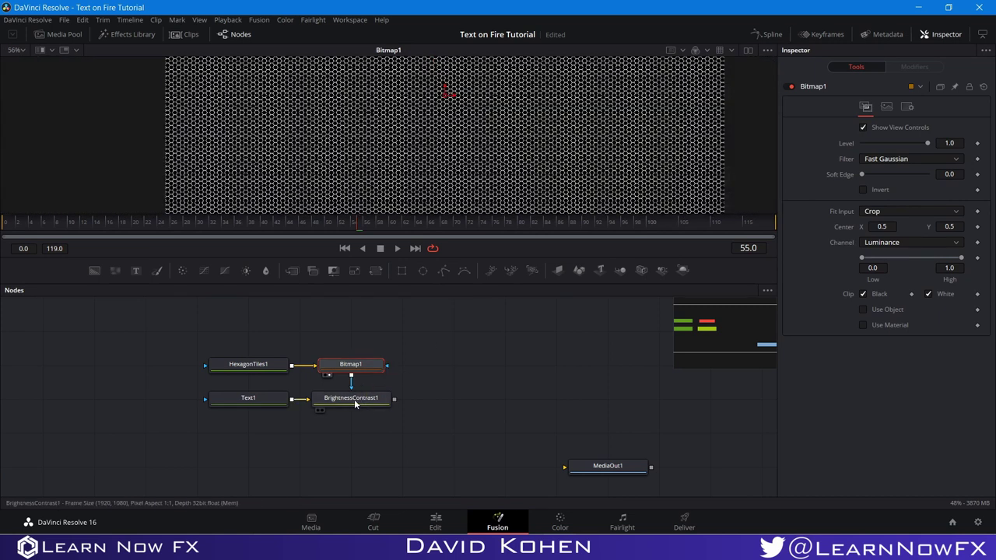
pyautogui.click(322, 410)
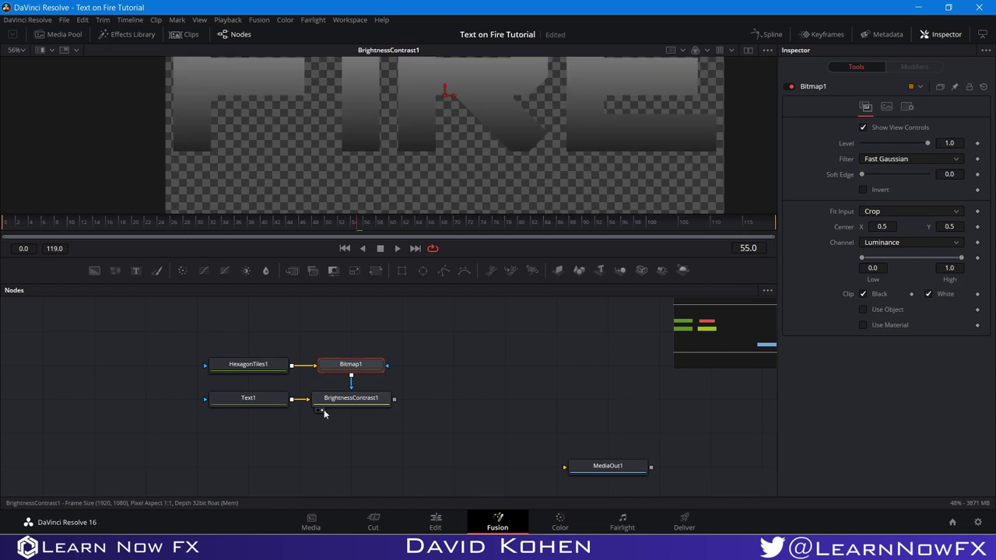
pyautogui.scroll(2, 411, 144)
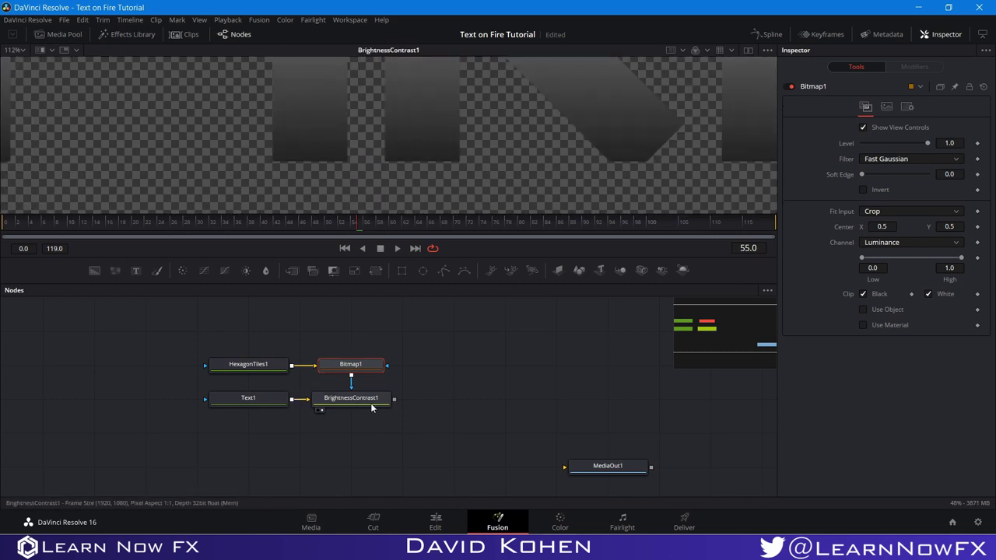
# - Lower the gamma of BrightnessContrast1 to 0.75 and check the hexagon texture on the letters up close
pyautogui.click(372, 407)
pyautogui.moveTo(895, 174); pyautogui.dragTo(886, 180)
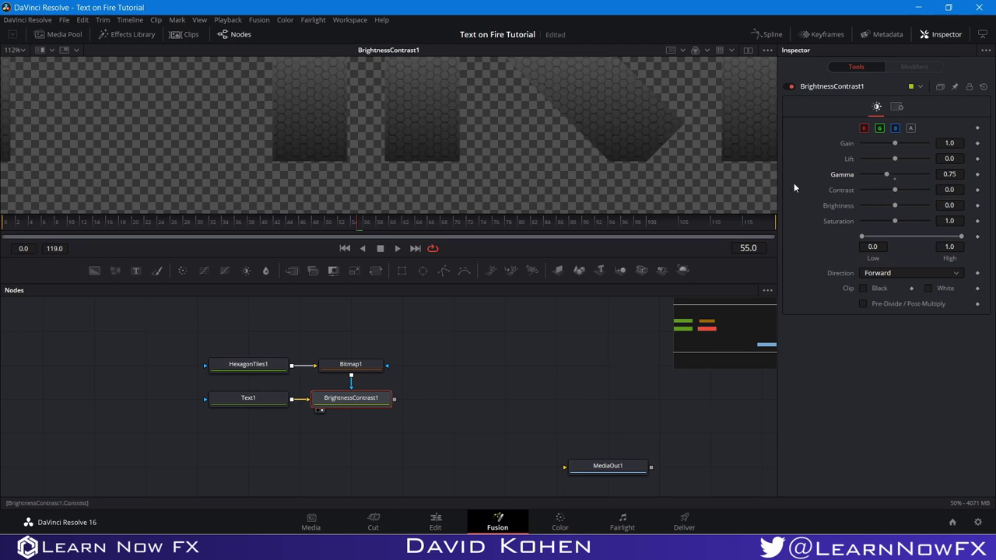
pyautogui.scroll(-3, 485, 145)
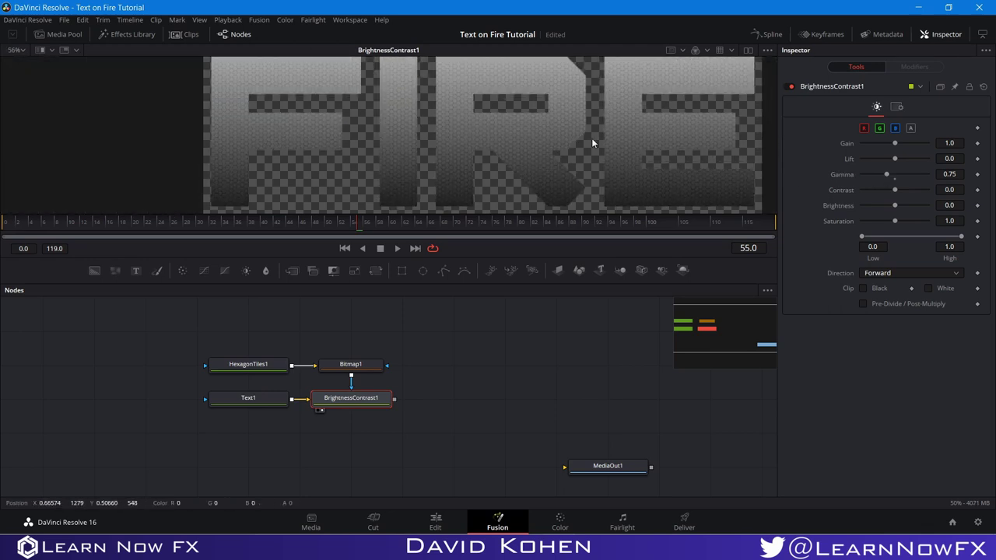
pyautogui.scroll(3, 588, 140)
pyautogui.scroll(3, 505, 165)
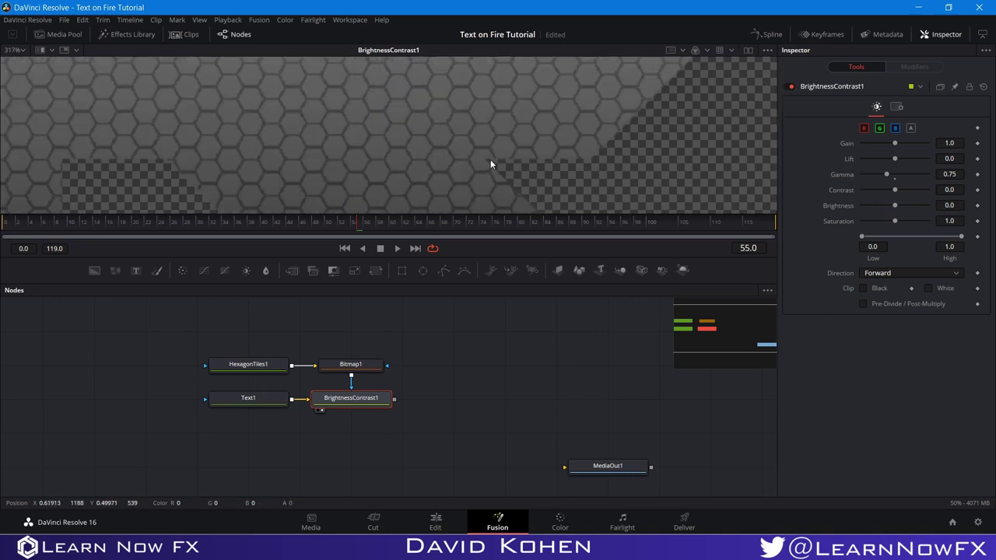
pyautogui.scroll(-4, 472, 154)
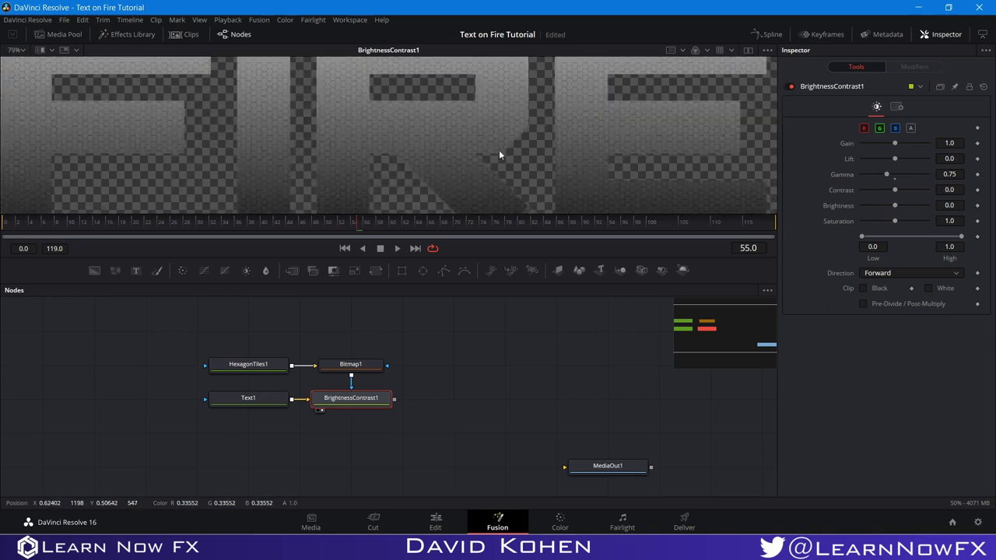
# - Turn off the checker underlay in the viewer
pyautogui.rightClick(527, 152)
pyautogui.moveTo(557, 191)
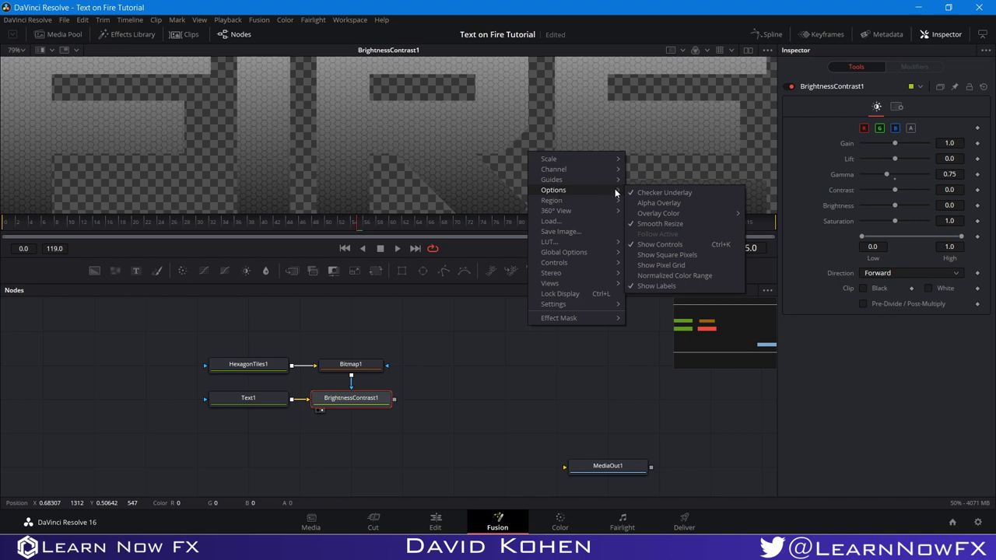
pyautogui.click(662, 193)
pyautogui.scroll(2, 583, 160)
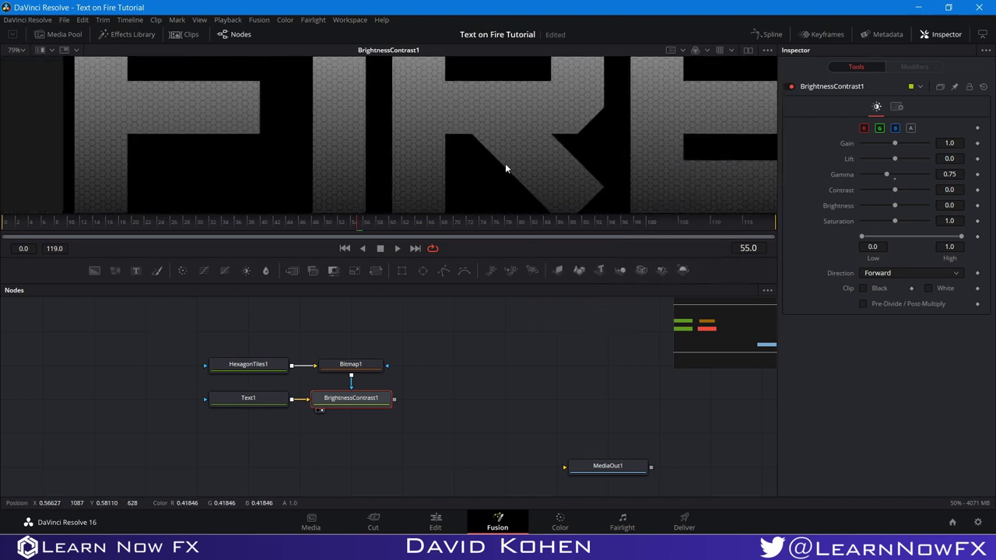
# - Add an unconnected Filter node and place it directly below BrightnessContrast1
pyautogui.click(459, 332)
pyautogui.scroll(-2, 432, 427)
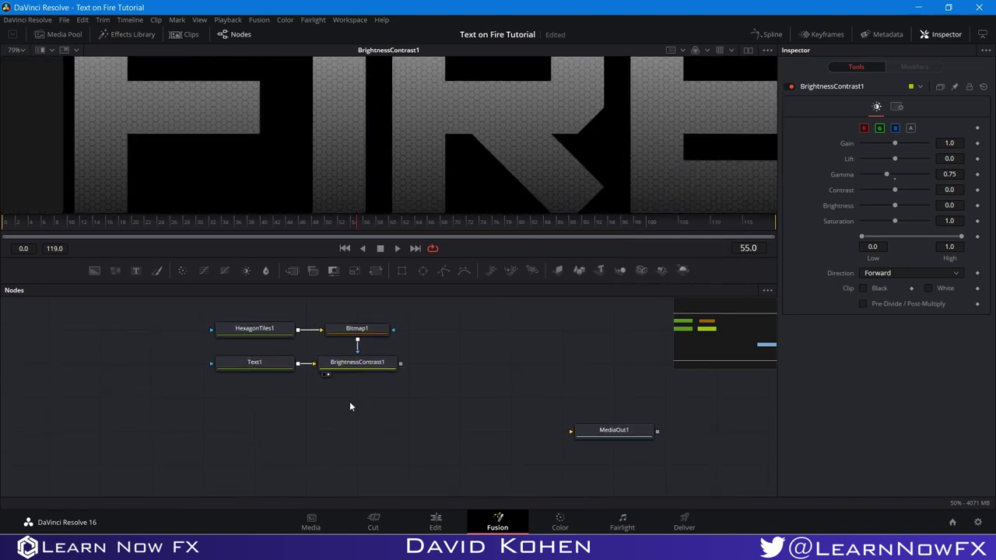
pyautogui.hotkey('shift', 'space')
pyautogui.write('fil')
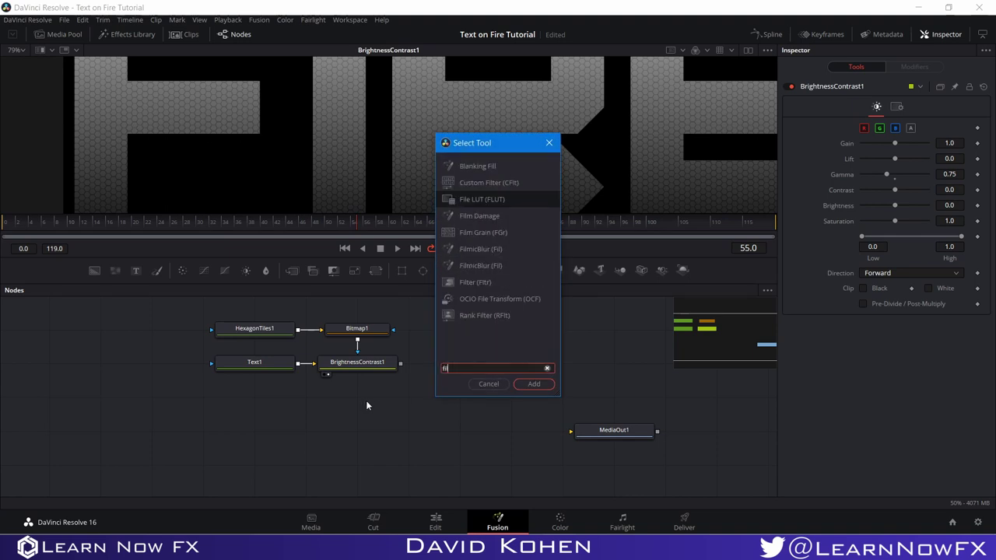
pyautogui.write('ter')
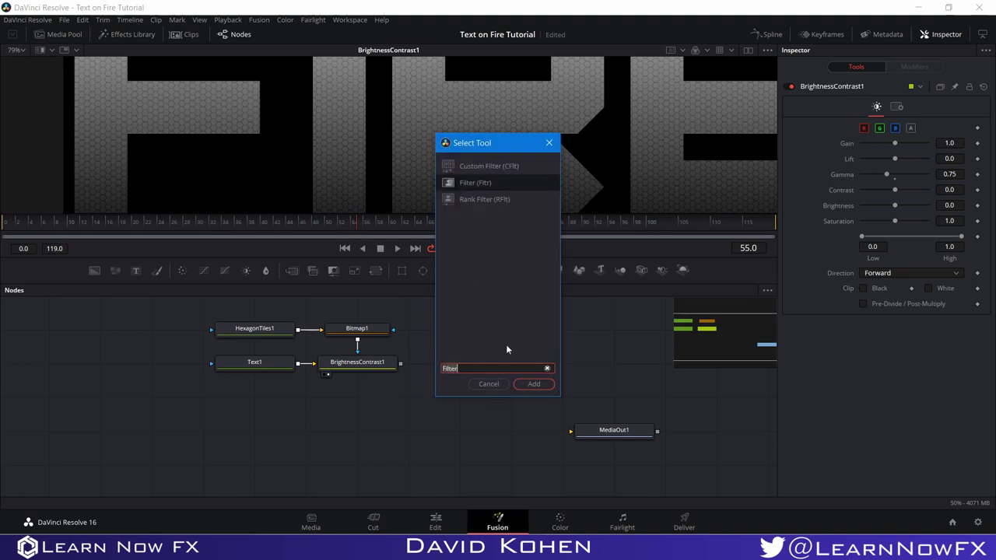
pyautogui.click(526, 385)
pyautogui.moveTo(443, 440); pyautogui.dragTo(389, 434)
pyautogui.moveTo(442, 325); pyautogui.dragTo(353, 431)
pyautogui.scroll(-3, 478, 344)
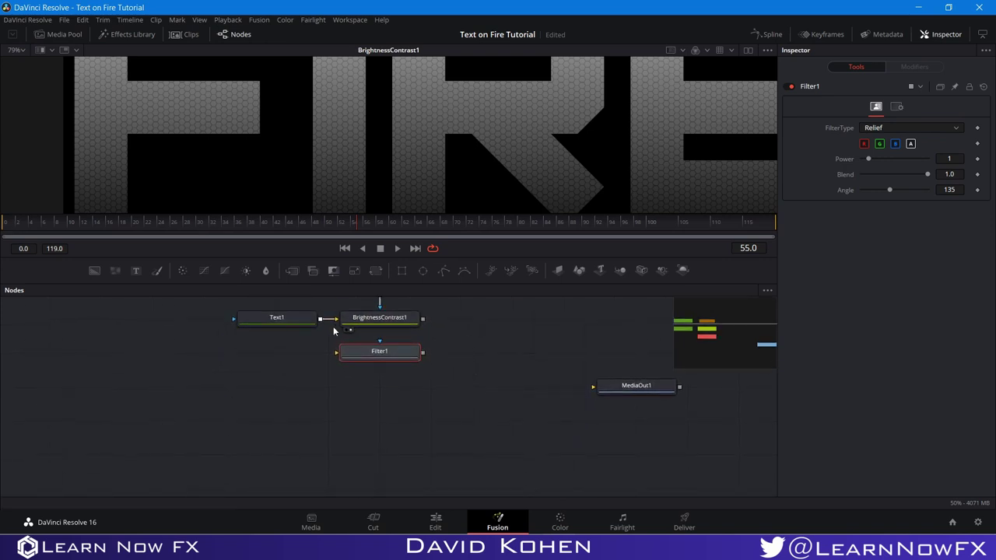
# - Feed the Text1 output into Filter1 and, with Filter1 displayed in the viewer, set its filter type to Sobel
pyautogui.moveTo(320, 323); pyautogui.dragTo(349, 355)
pyautogui.click(347, 363)
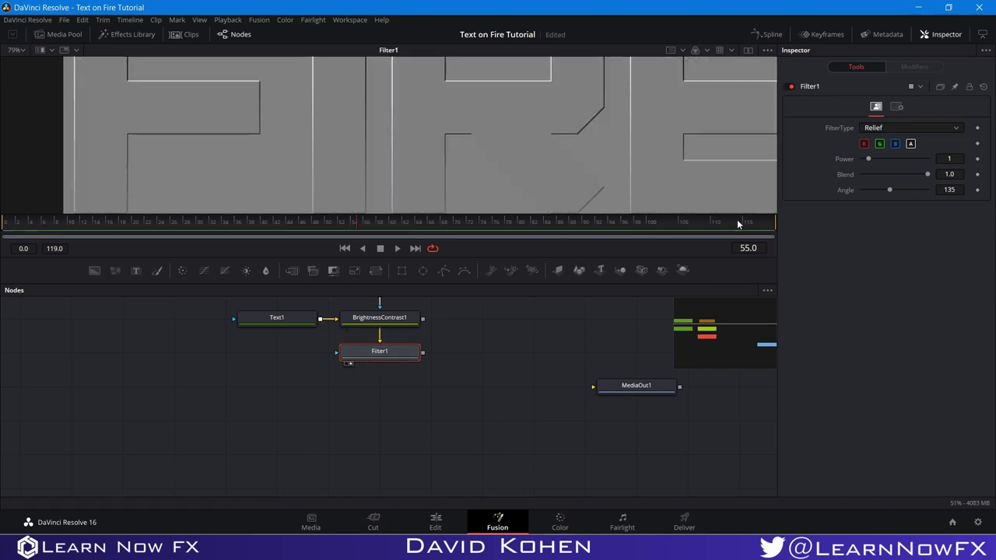
pyautogui.click(887, 127)
pyautogui.click(883, 172)
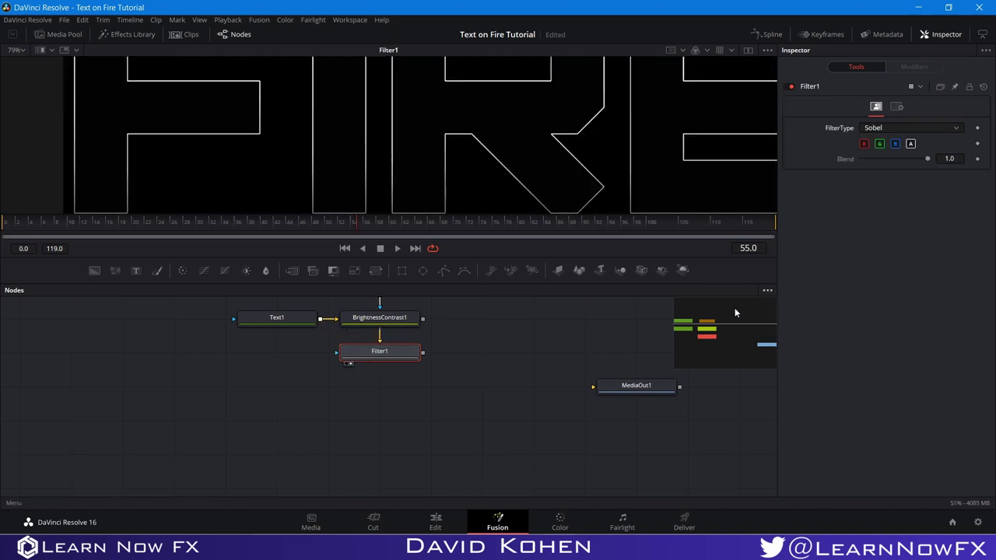
# - Add an Erode/Dilate node connected after Filter1
pyautogui.hscroll(2, 466, 402)
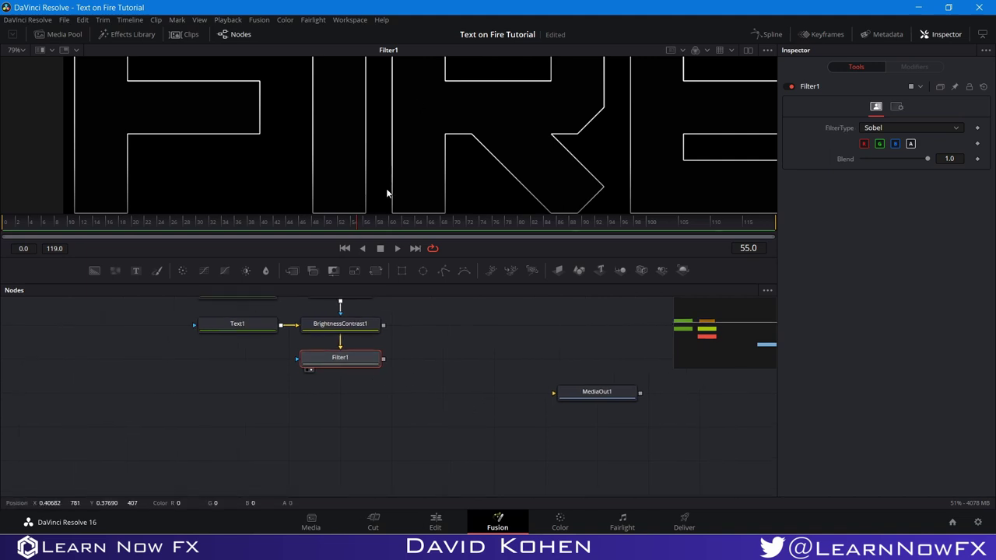
pyautogui.hotkey('shift', 'space')
pyautogui.write('dil')
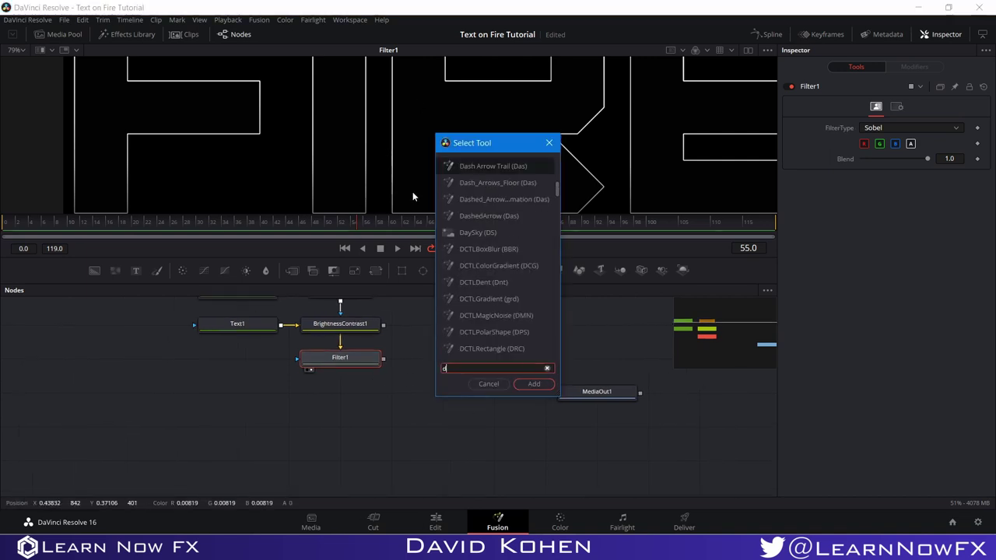
pyautogui.click(534, 384)
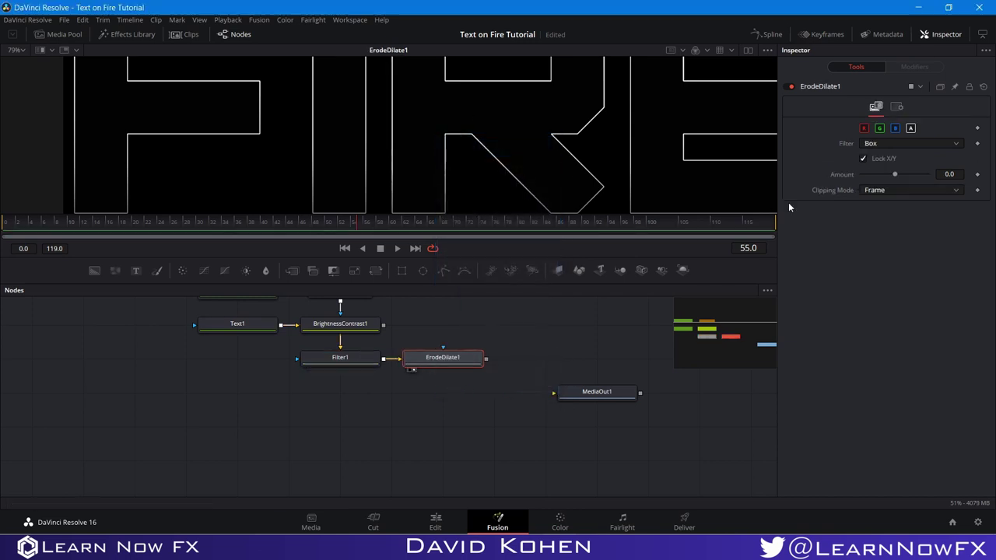
# - Thicken the letter outlines by setting the ErodeDilate1 amount to 0.0013, and view the whole word
pyautogui.moveTo(896, 174); pyautogui.dragTo(899, 175)
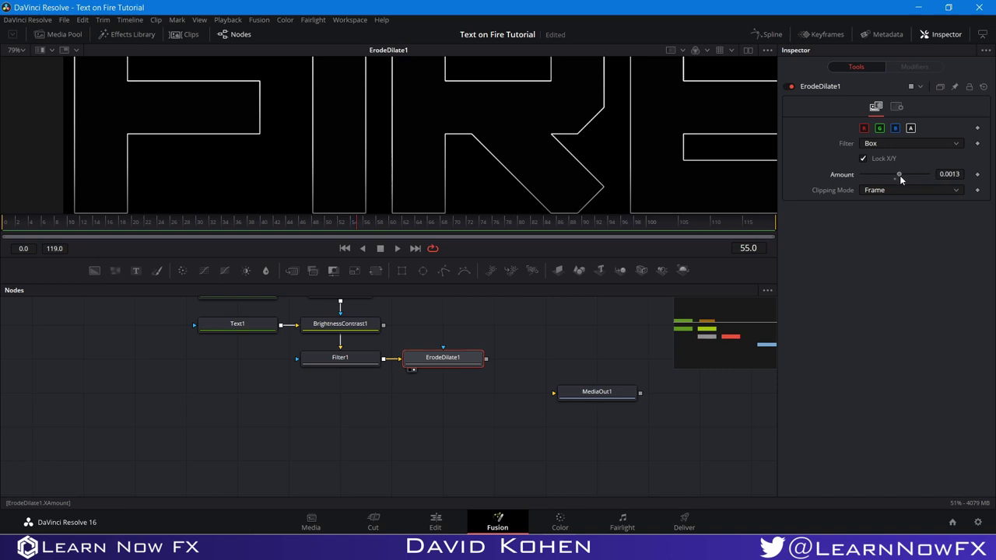
pyautogui.rightClick(532, 251)
pyautogui.click(535, 258)
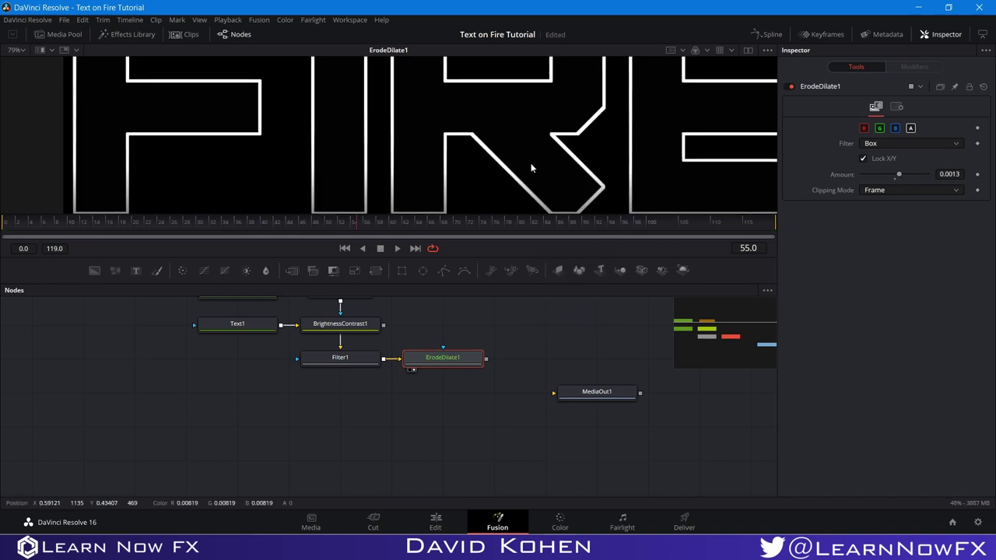
pyautogui.moveTo(530, 162); pyautogui.dragTo(538, 140)
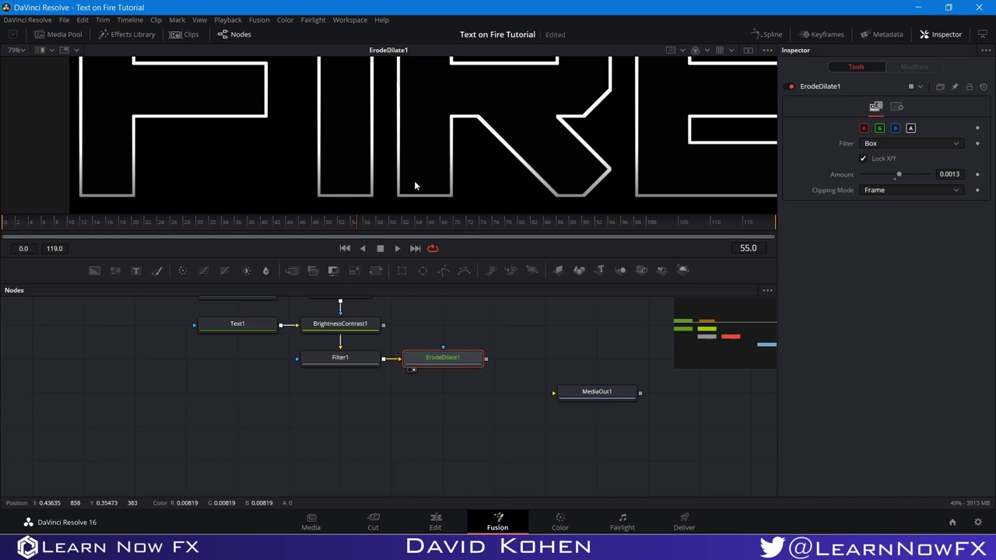
pyautogui.scroll(-2, 412, 184)
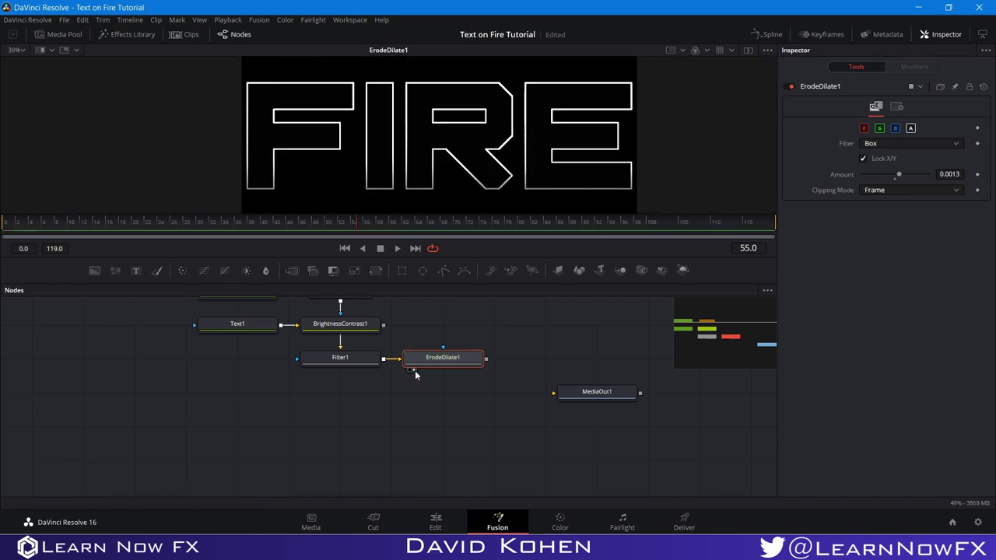
# - Move Filter1 and ErodeDilate1 together so they sit directly below Text1 and BrightnessContrast1
pyautogui.moveTo(350, 376); pyautogui.dragTo(410, 371)
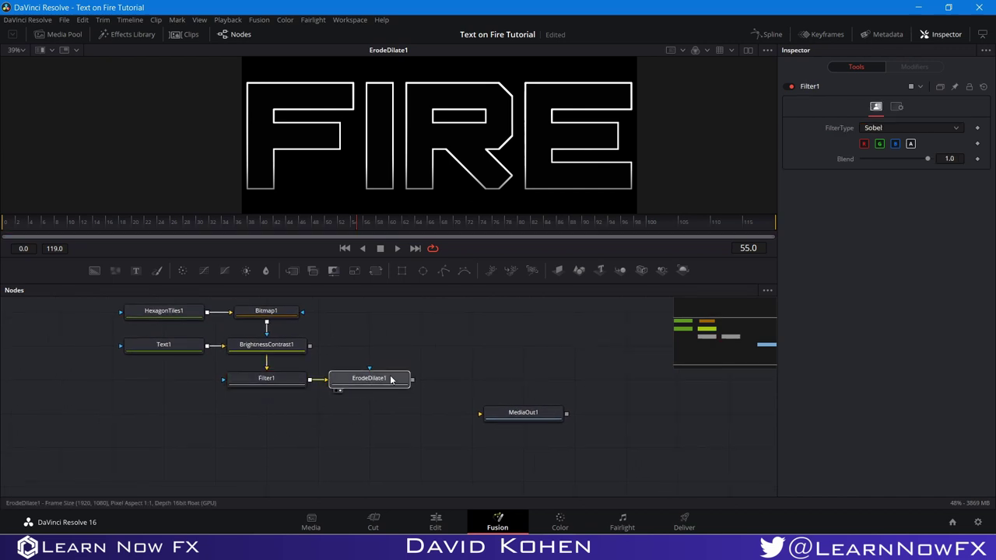
pyautogui.moveTo(270, 435); pyautogui.dragTo(260, 381)
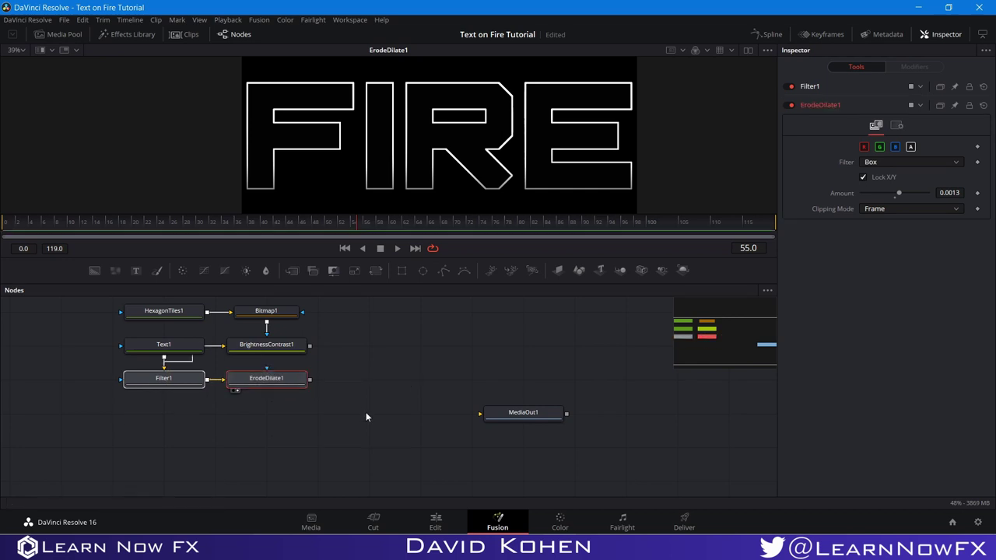
pyautogui.click(366, 412)
# - Add a Background node masked by ErodeDilate1, display it in the viewer, and set its color to dark gray with value 0.213
pyautogui.click(284, 382)
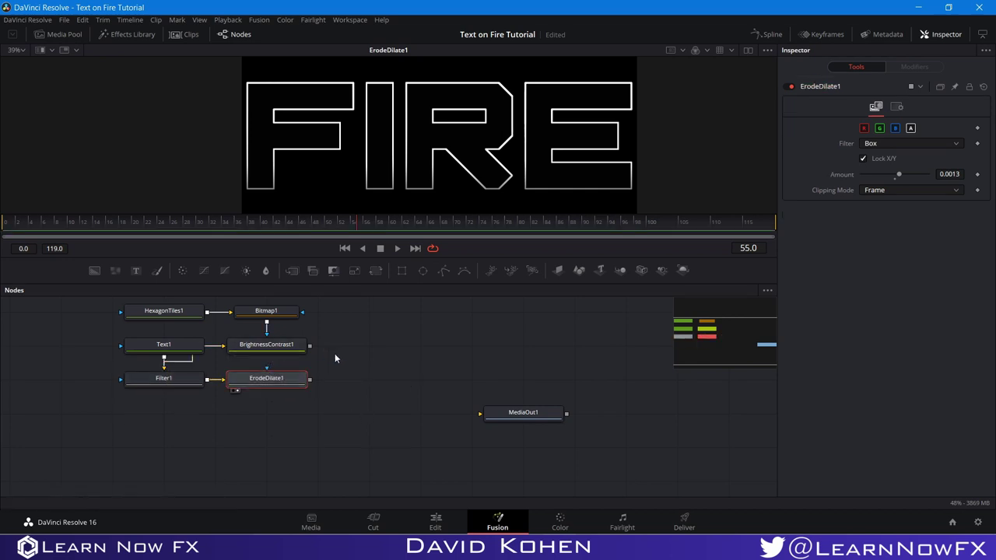
pyautogui.moveTo(100, 266); pyautogui.dragTo(345, 382)
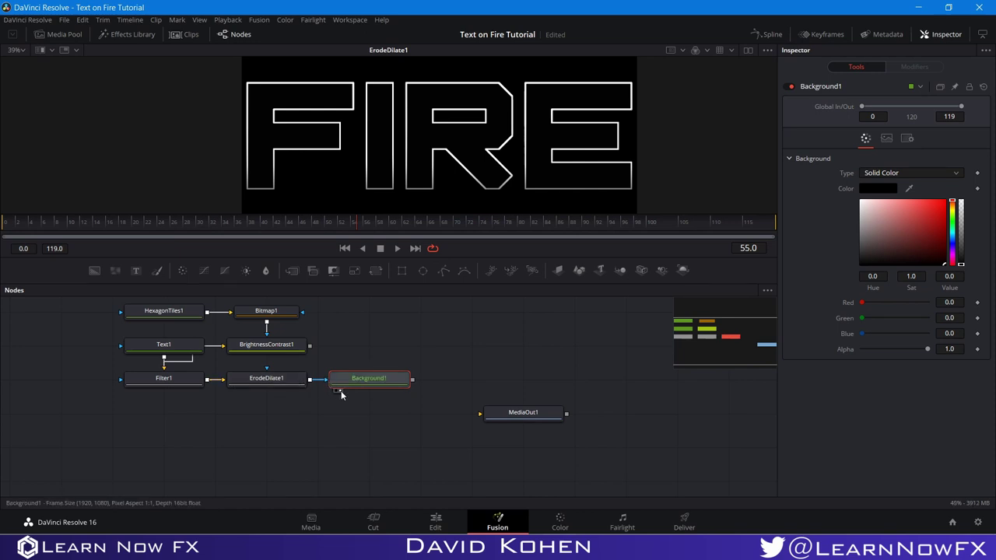
pyautogui.click(339, 391)
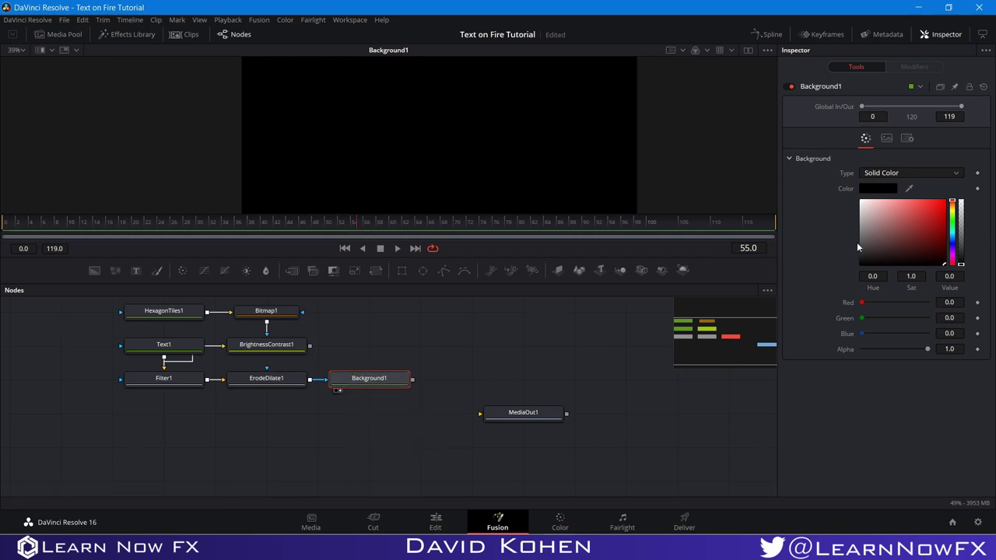
pyautogui.moveTo(862, 255); pyautogui.dragTo(853, 251)
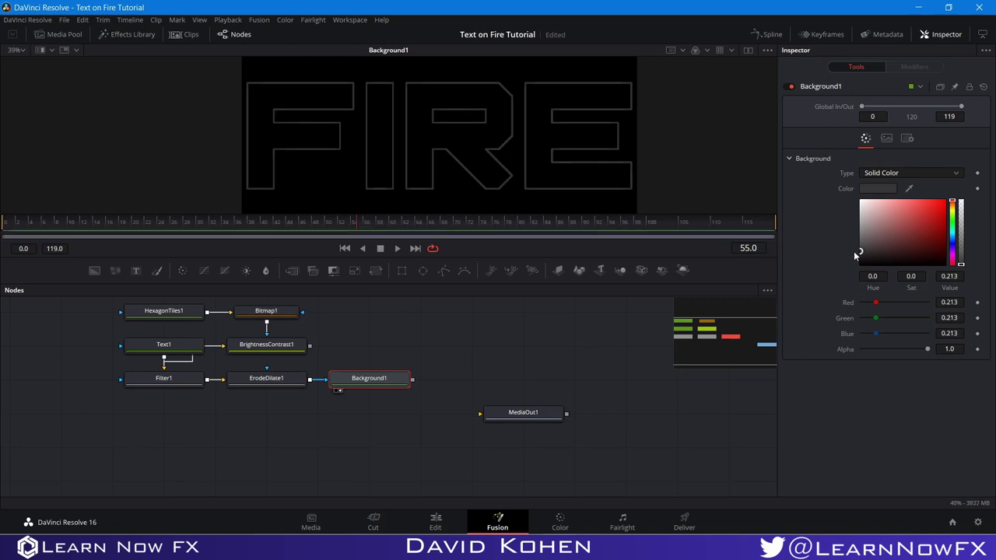
pyautogui.click(526, 349)
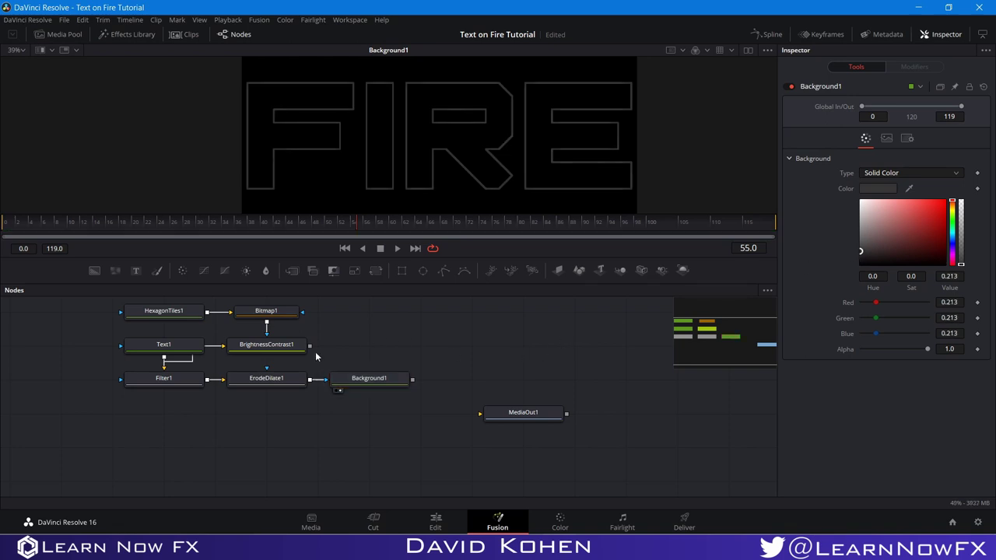
# - Merge the BrightnessContrast1 output over Background1, display the merge in the viewer, and inspect the letter edges up close
pyautogui.moveTo(309, 346); pyautogui.dragTo(414, 381)
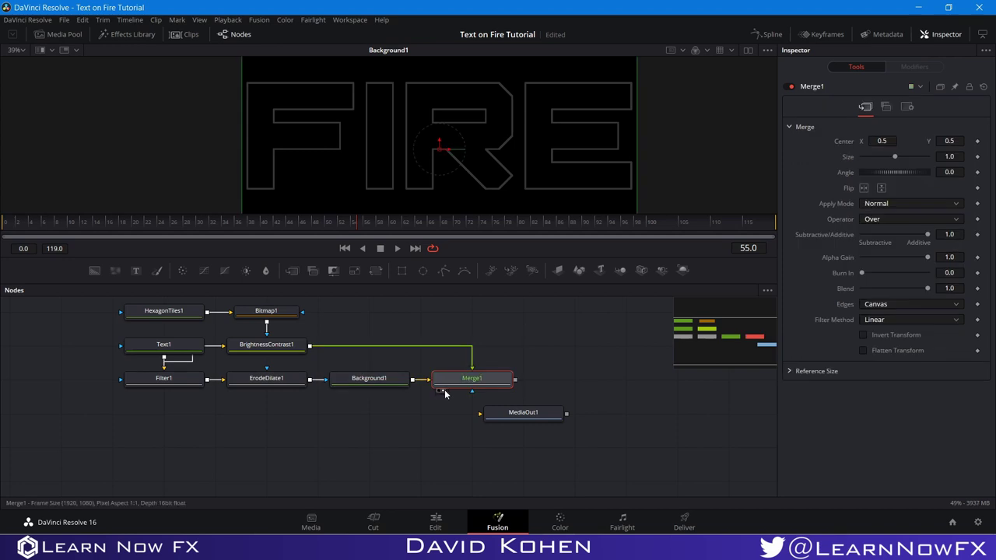
pyautogui.click(442, 389)
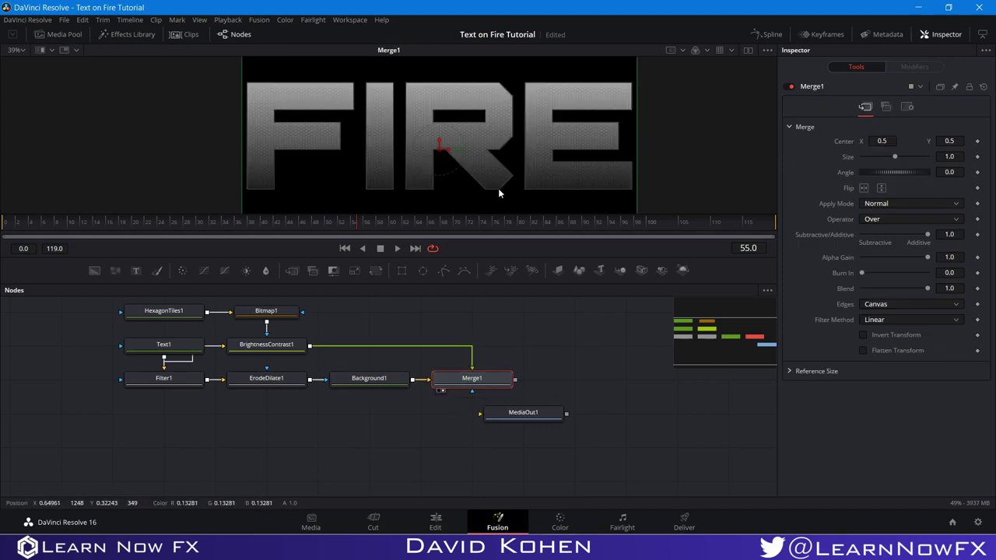
pyautogui.scroll(5, 498, 189)
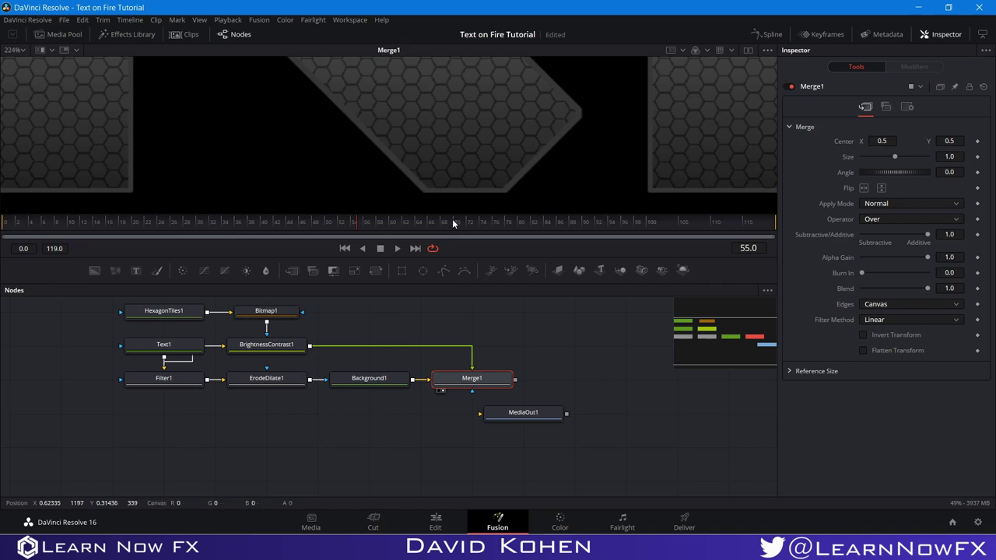
pyautogui.scroll(-8, 427, 136)
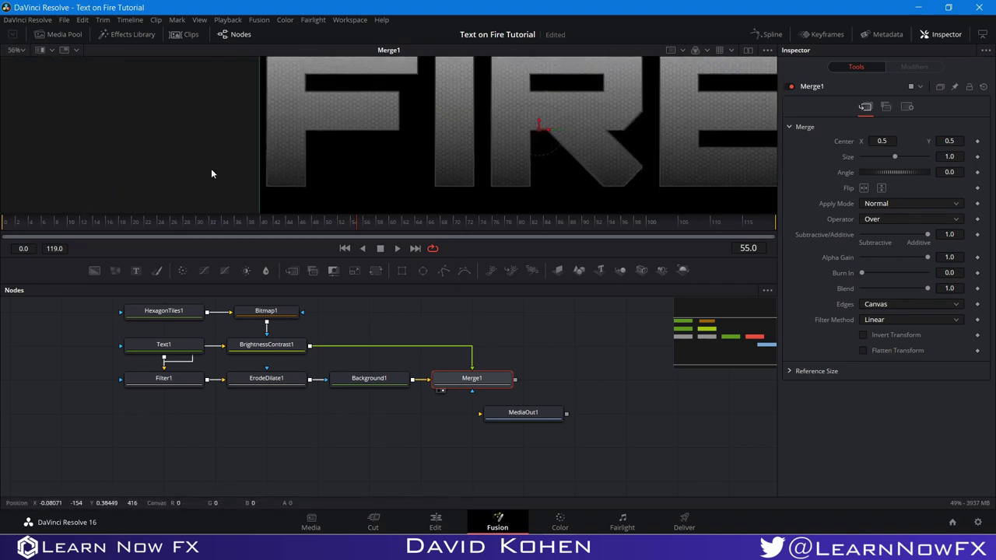
pyautogui.scroll(4, 282, 194)
pyautogui.scroll(-4, 306, 171)
# - Place MediaOut1 well below Merge1, then add a Change Depth node after Merge1 and display it in the viewer
pyautogui.moveTo(515, 339); pyautogui.dragTo(298, 338)
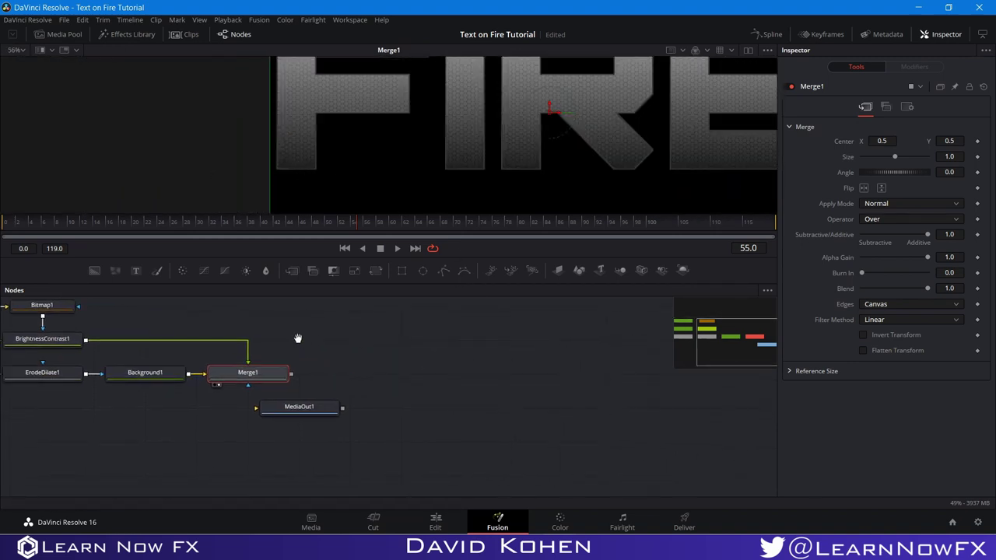
pyautogui.moveTo(307, 406); pyautogui.dragTo(248, 462)
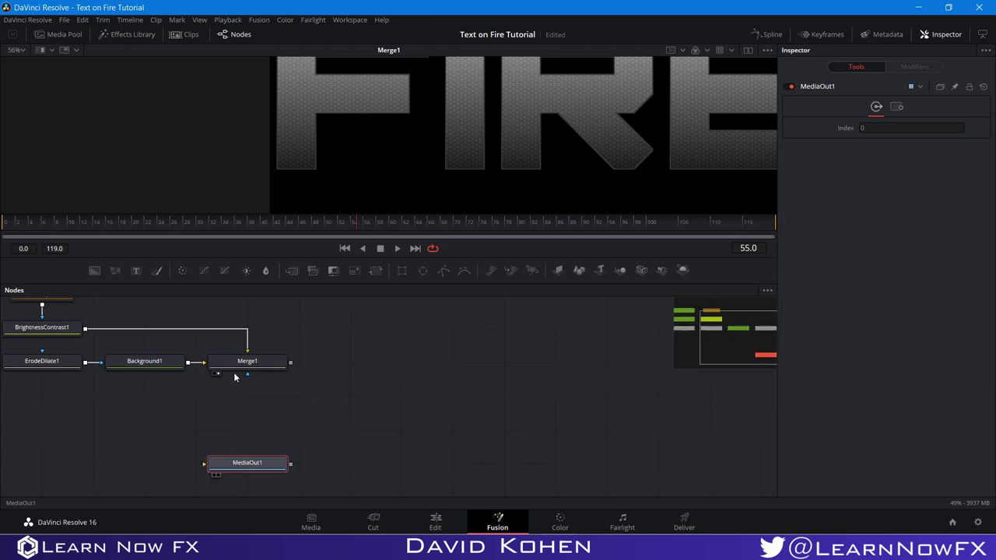
pyautogui.click(251, 363)
pyautogui.hotkey('shift', 'space')
pyautogui.write('cd')
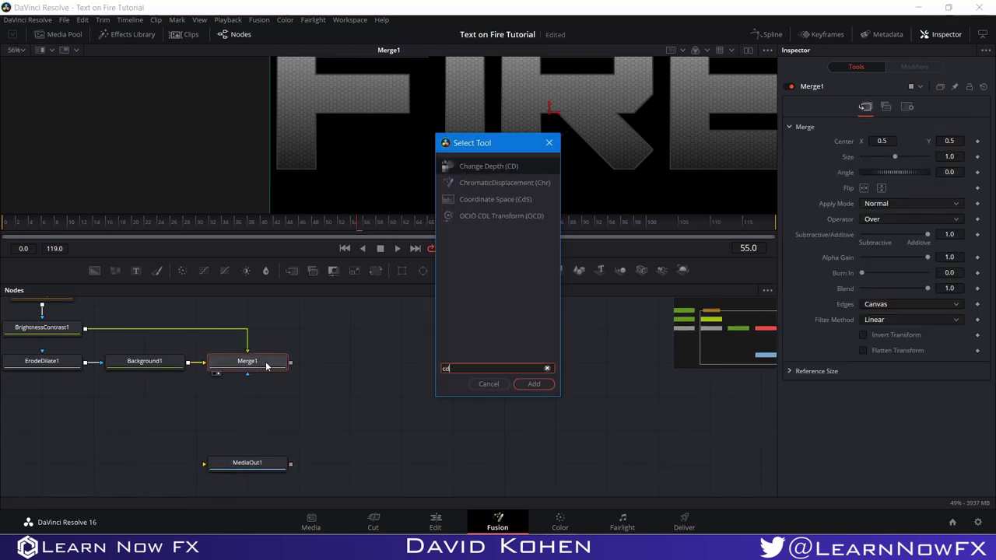
pyautogui.click(528, 384)
pyautogui.click(320, 374)
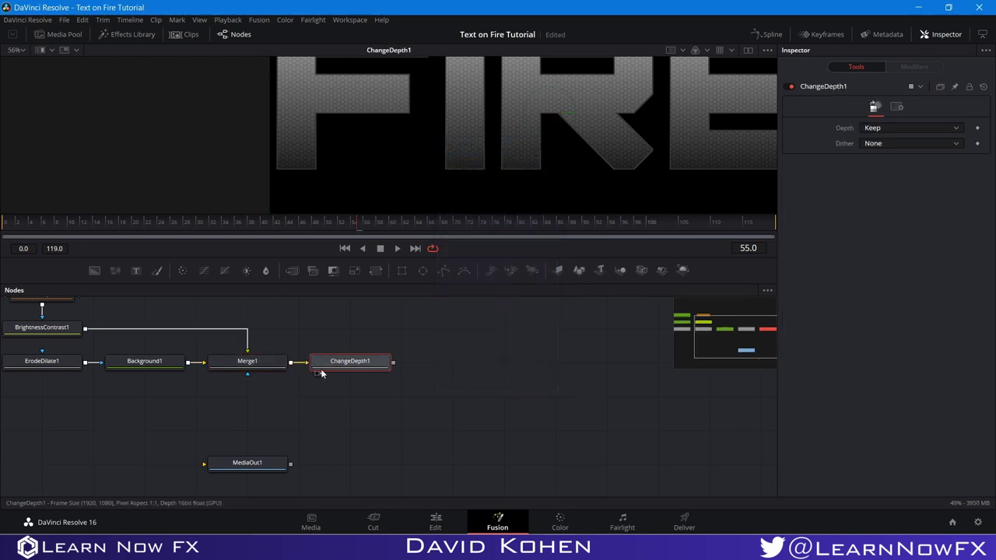
# - Set ChangeDepth1 to float32 depth with Error Diffusion dither, and place it directly below Merge1
pyautogui.click(890, 129)
pyautogui.click(881, 188)
pyautogui.click(870, 144)
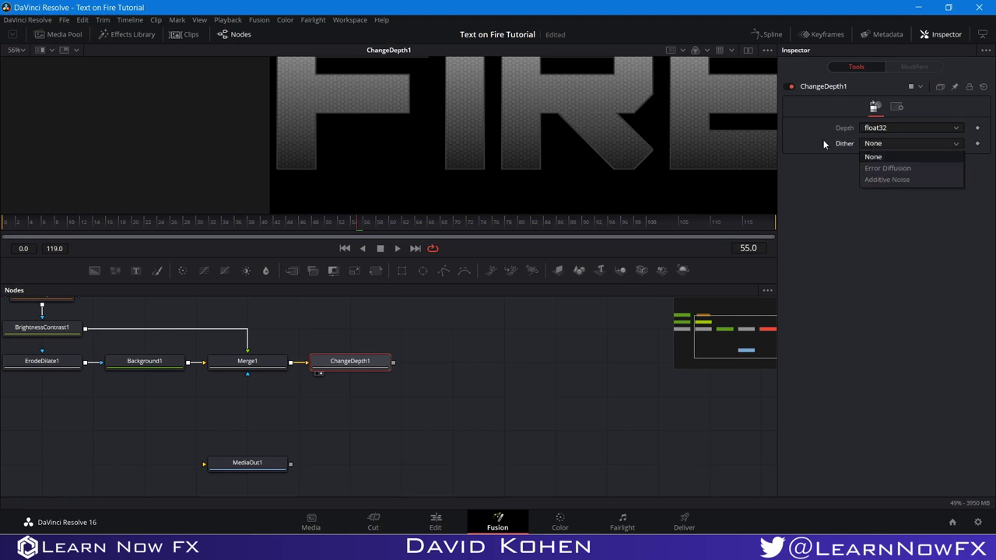
pyautogui.click(880, 168)
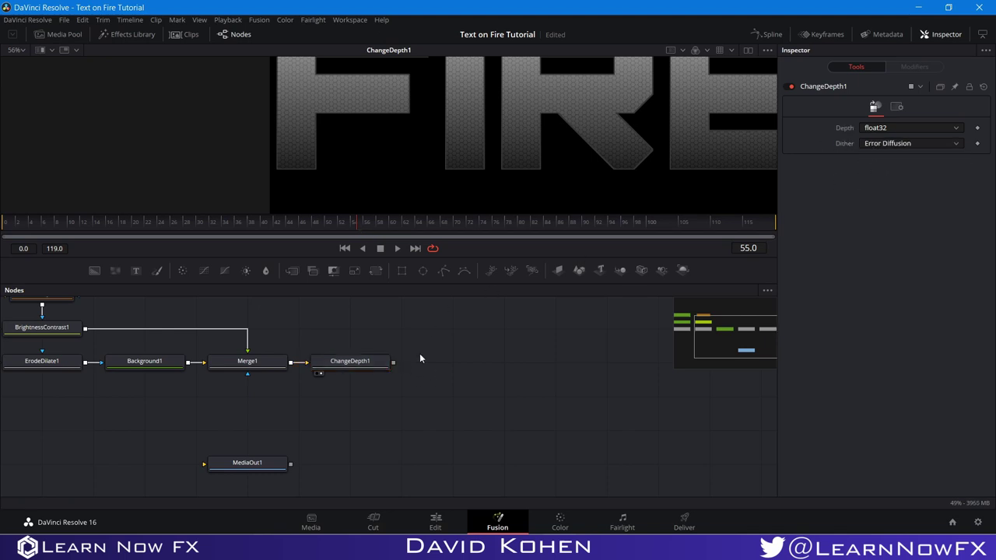
pyautogui.moveTo(358, 364); pyautogui.dragTo(258, 399)
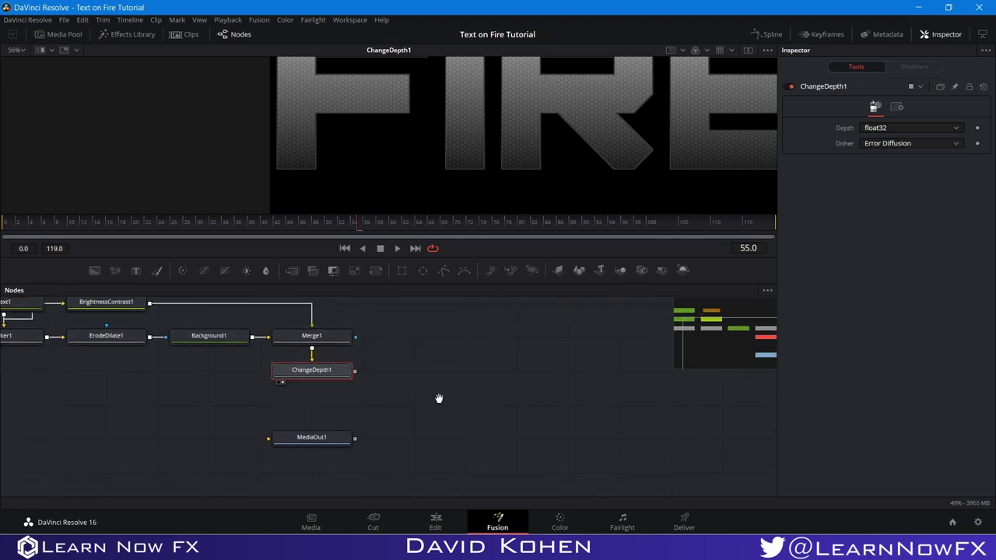
# - Add an unconnected Scale node and place it between ChangeDepth1 and MediaOut1
pyautogui.click(341, 403)
pyautogui.scroll(-3, 440, 155)
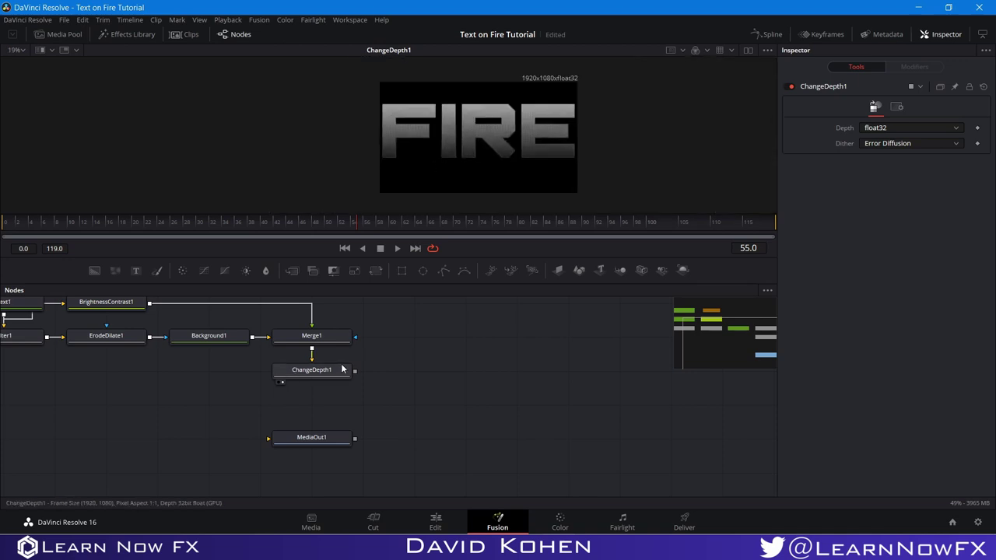
pyautogui.hotkey('shift', 'space')
pyautogui.write('sca')
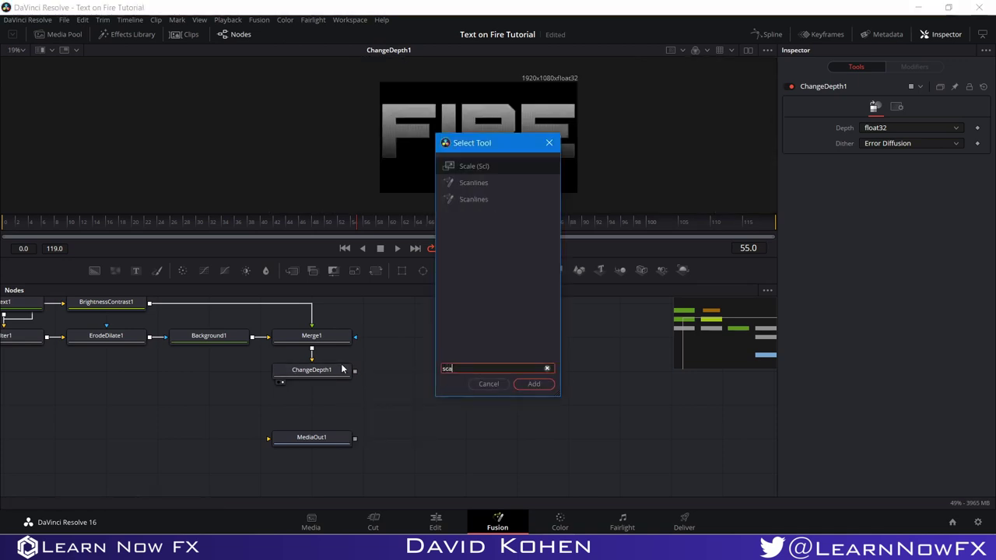
pyautogui.write('l')
pyautogui.click(533, 383)
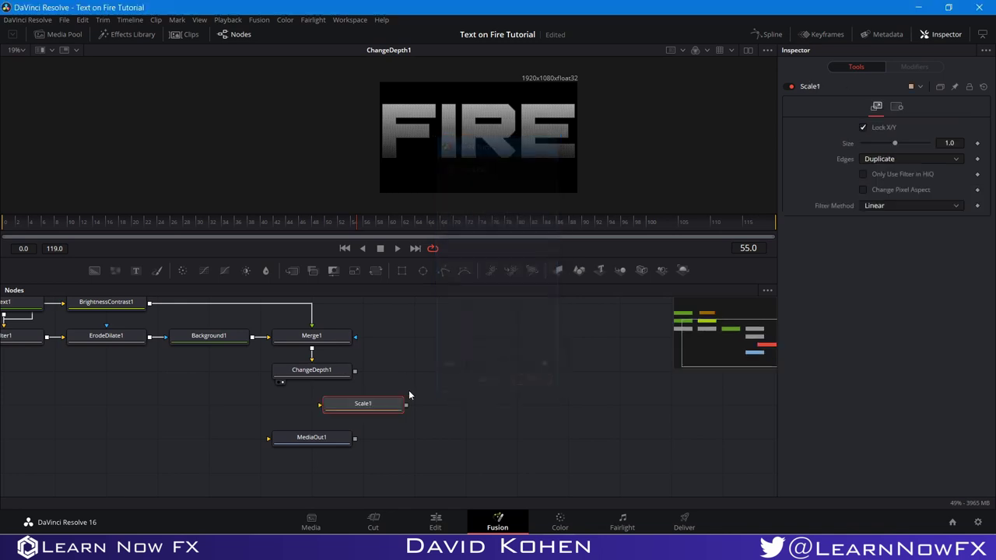
pyautogui.moveTo(359, 403); pyautogui.dragTo(310, 403)
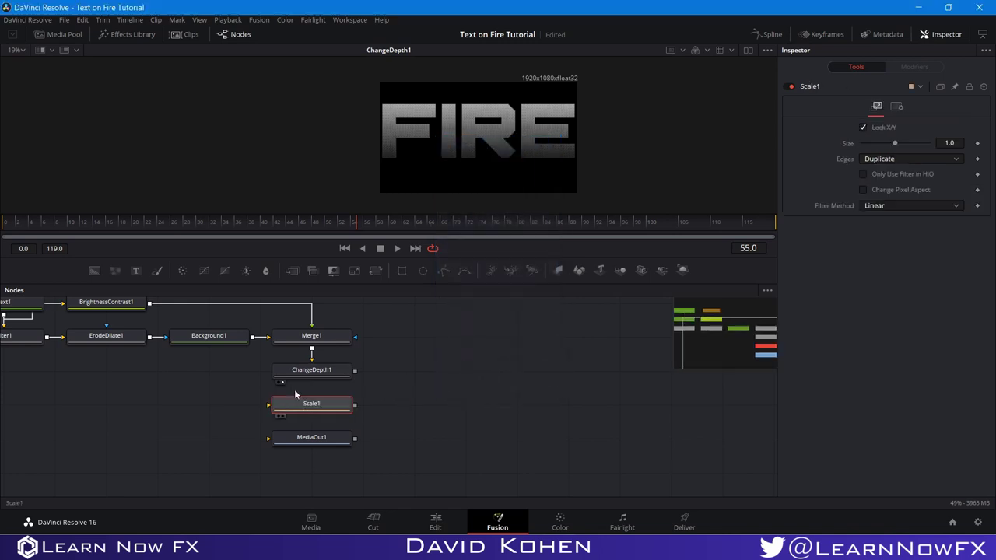
# - Feed the ChangeDepth1 output into Scale1 and display Scale1 in the viewer
pyautogui.click(333, 373)
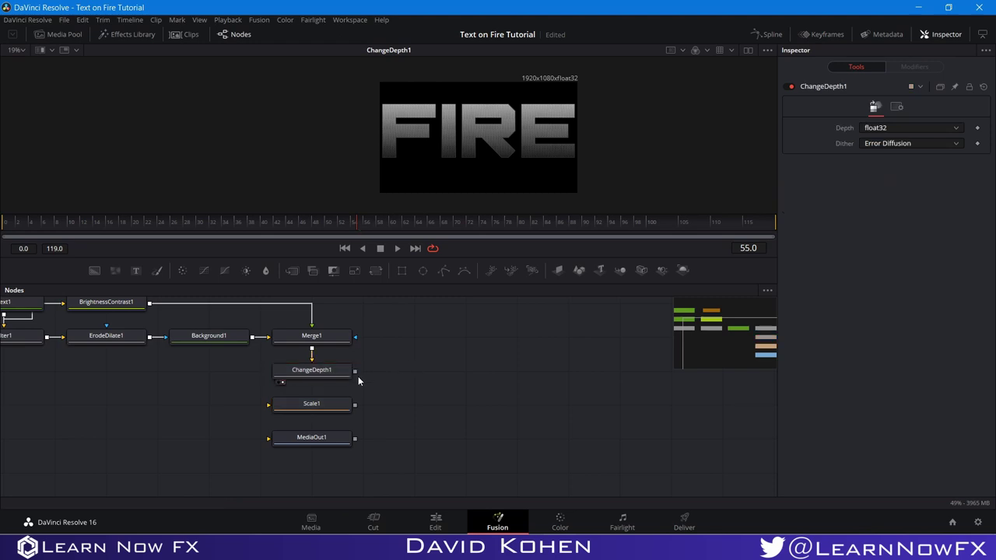
pyautogui.moveTo(355, 371); pyautogui.dragTo(290, 414)
pyautogui.click(289, 410)
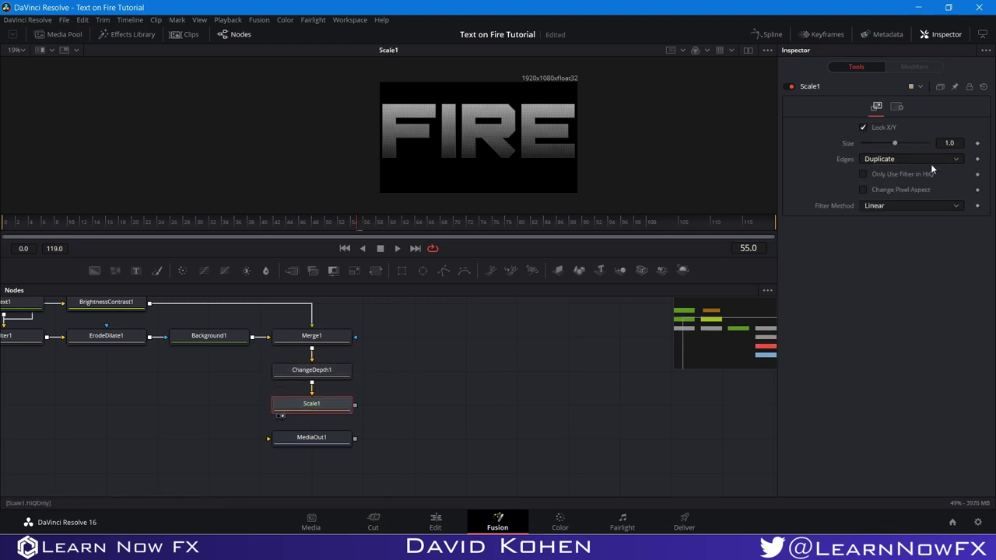
# - Set the Scale1 size to 2.0 and check the enlarged text both as a whole and up close
pyautogui.click(950, 143)
pyautogui.write('2')
pyautogui.press('Return')
pyautogui.scroll(-4, 429, 144)
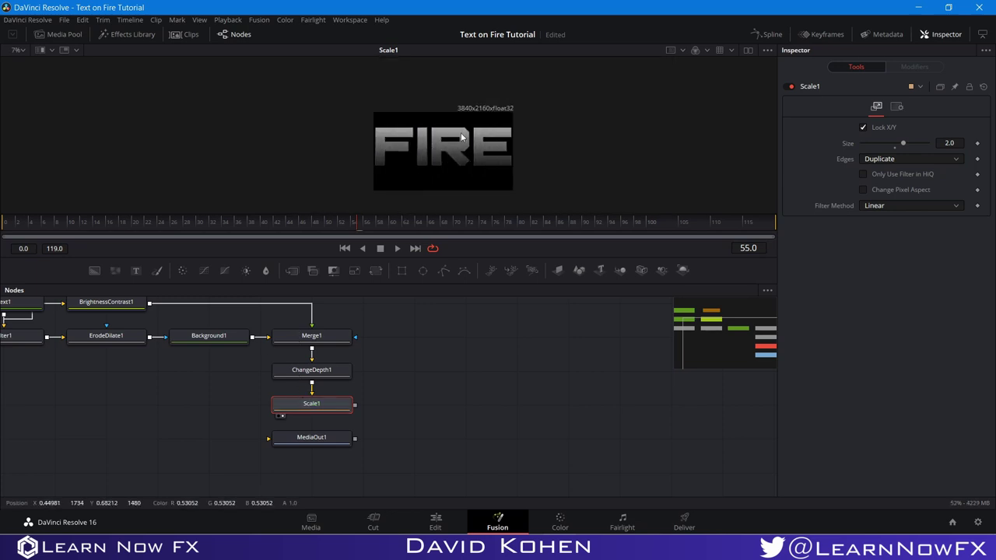
pyautogui.scroll(1, 502, 110)
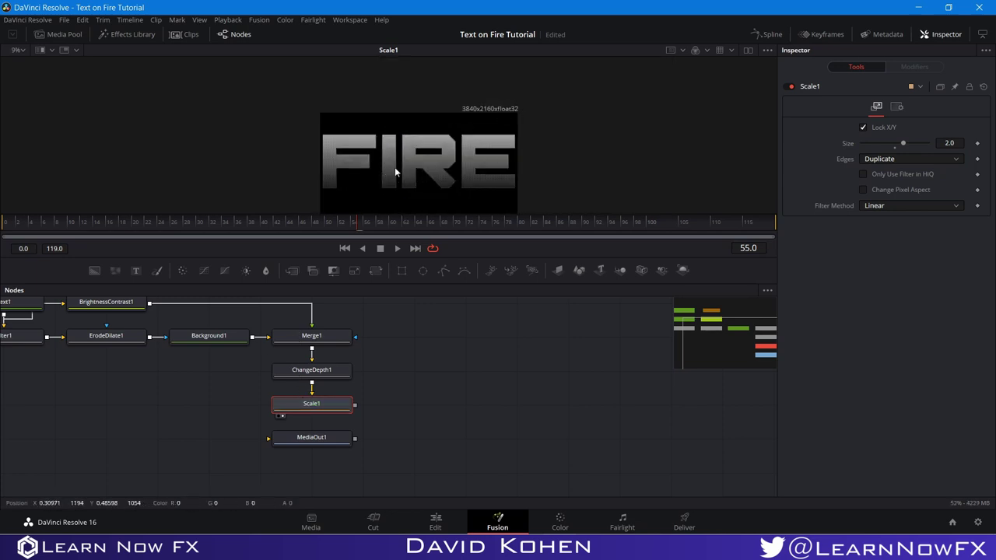
pyautogui.scroll(1, 417, 157)
pyautogui.scroll(2, 417, 157)
pyautogui.scroll(2, 446, 176)
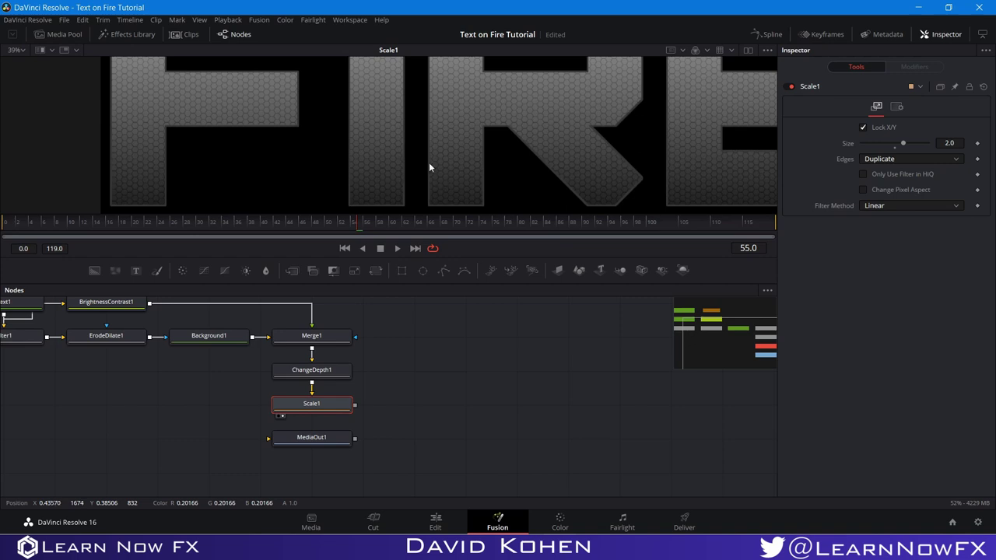
pyautogui.scroll(-2, 488, 92)
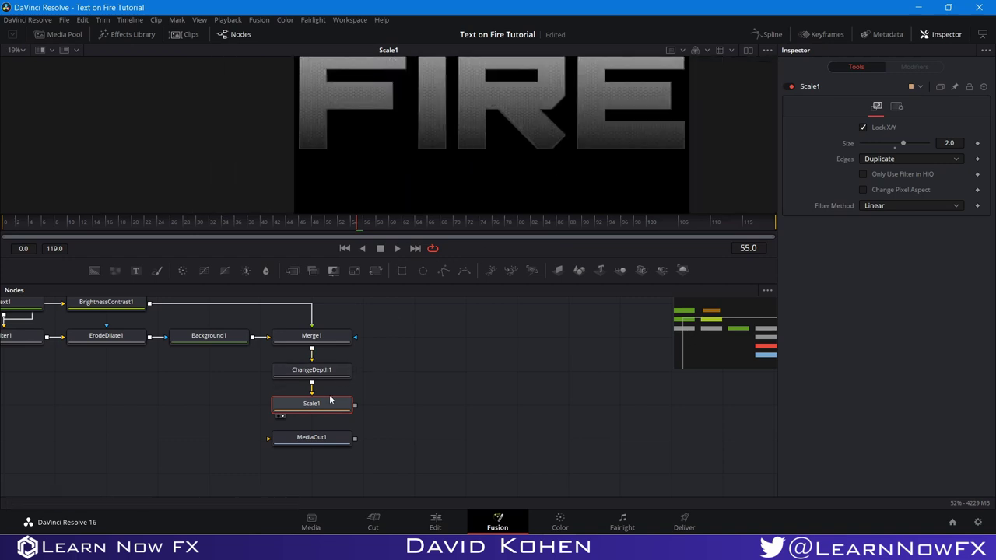
# - Set the Scale1 filter method to Lanczos and look closely at the hexagon texture
pyautogui.click(896, 204)
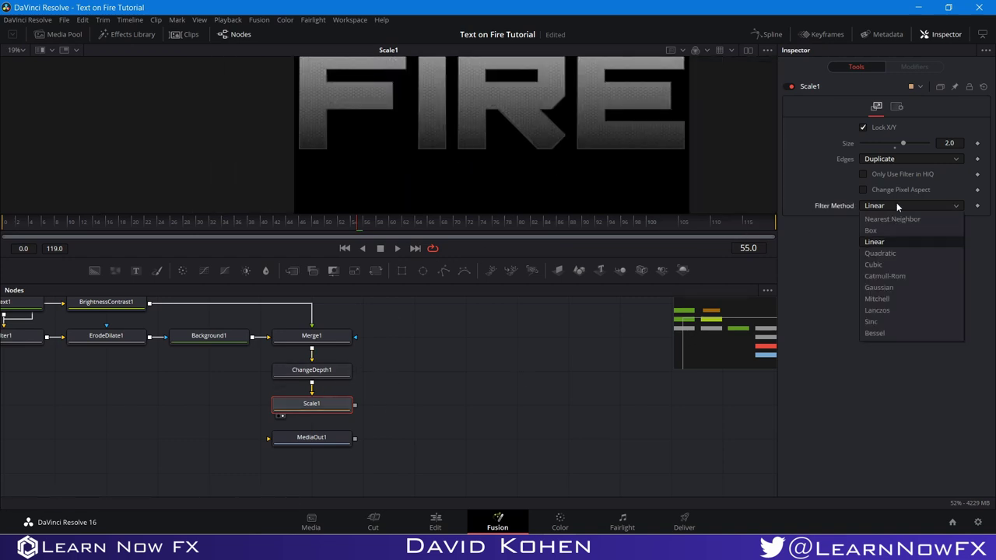
pyautogui.click(876, 310)
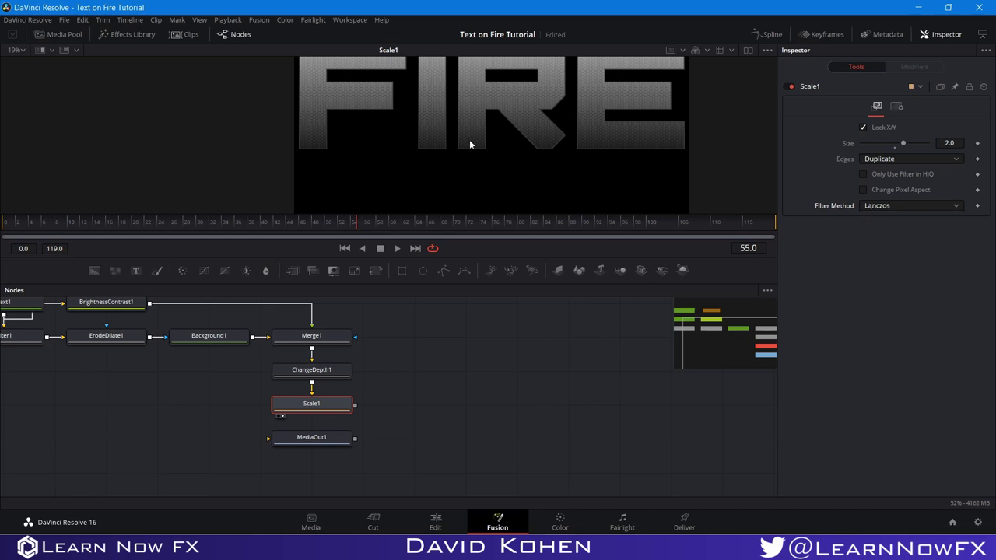
pyautogui.scroll(2, 462, 131)
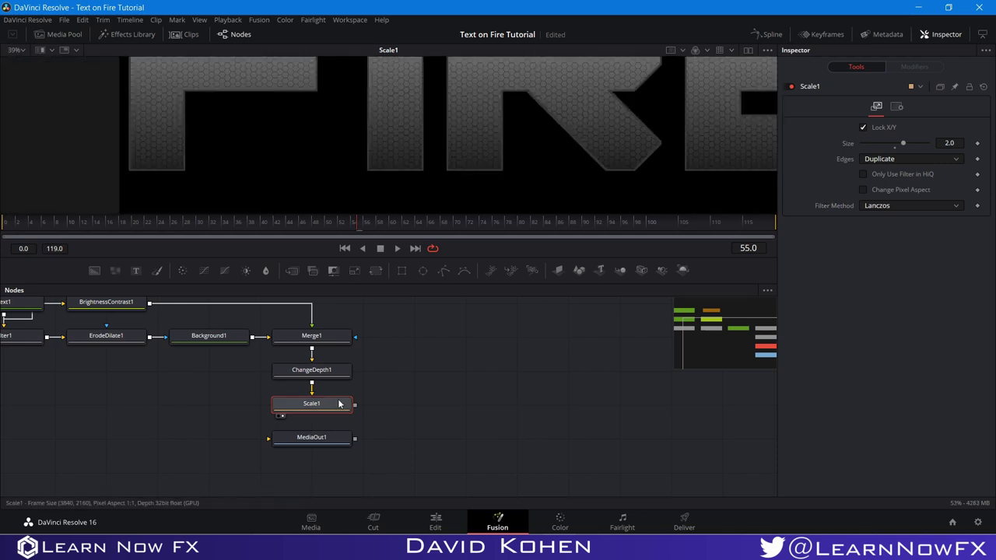
# - Add a Filter node connected after Scale1 and place it to the right of Scale1
pyautogui.hotkey('shift', 'space')
pyautogui.write('scal')
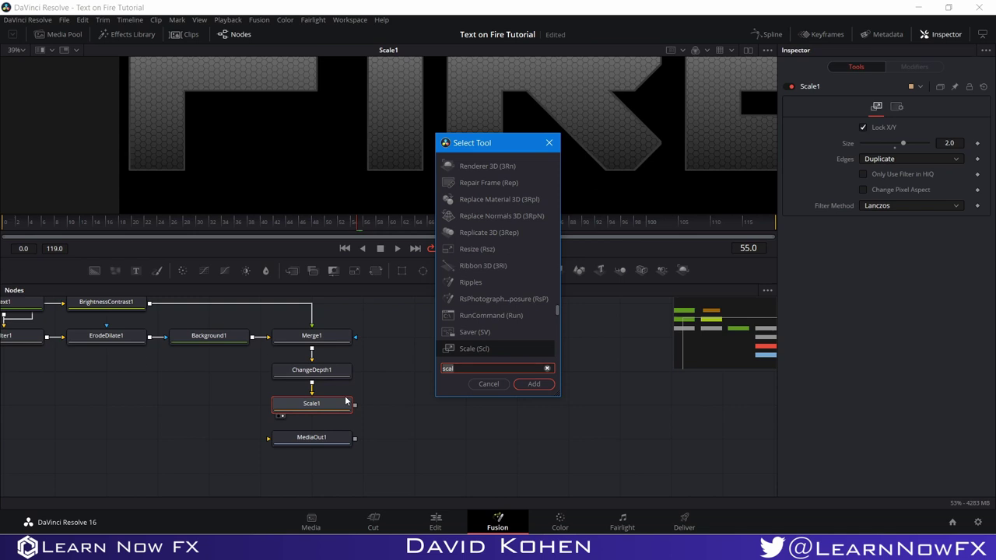
pyautogui.press('BackSpace')
pyautogui.press('BackSpace')
pyautogui.press('BackSpace')
pyautogui.press('BackSpace')
pyautogui.write('fil')
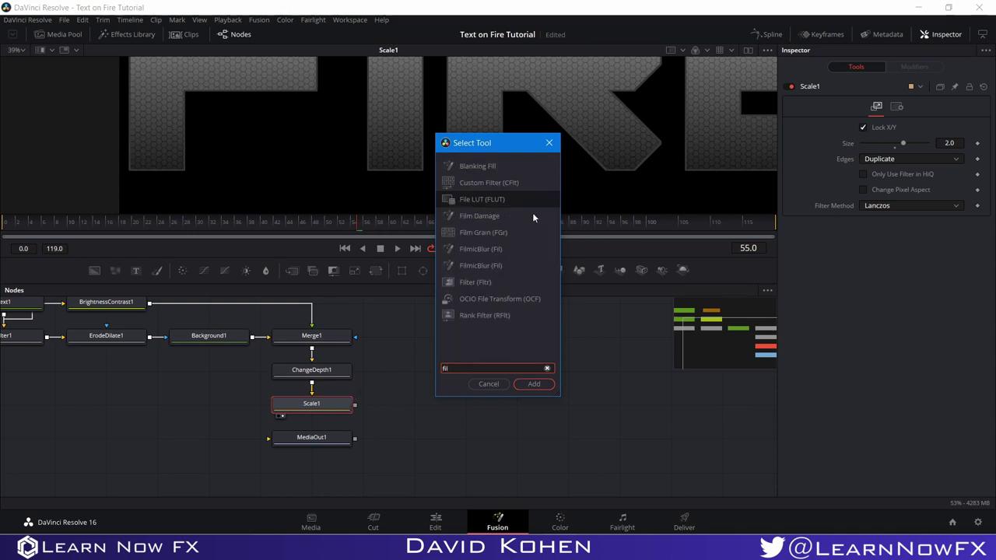
pyautogui.write('ter')
pyautogui.click(534, 383)
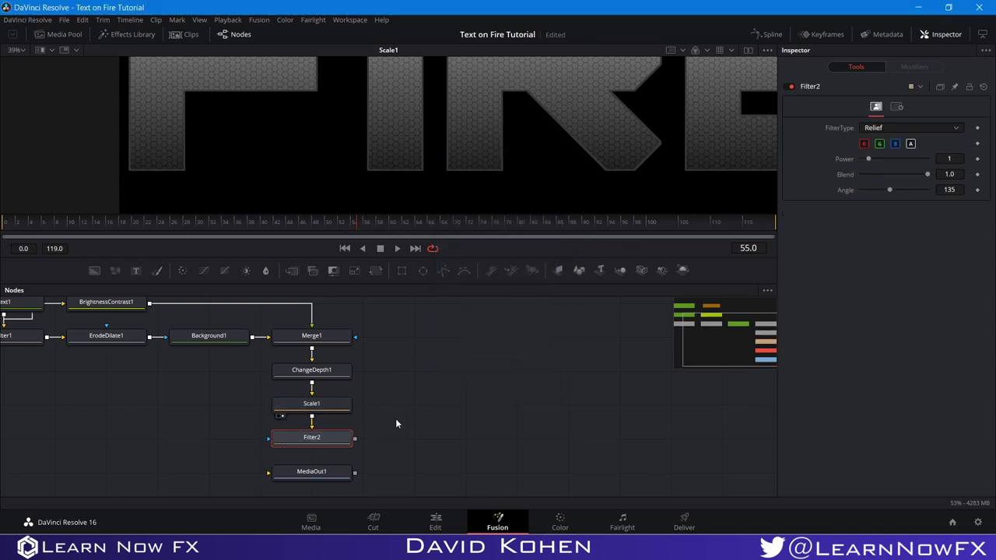
pyautogui.moveTo(324, 440); pyautogui.dragTo(430, 403)
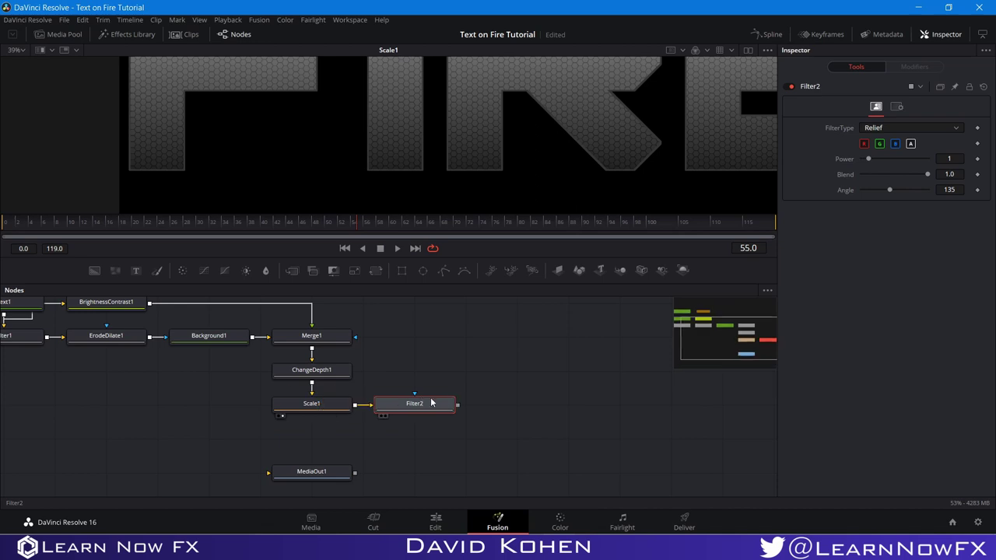
# - Display Filter2 in the viewer and set its Relief power to 10 and angle to 315
pyautogui.click(382, 416)
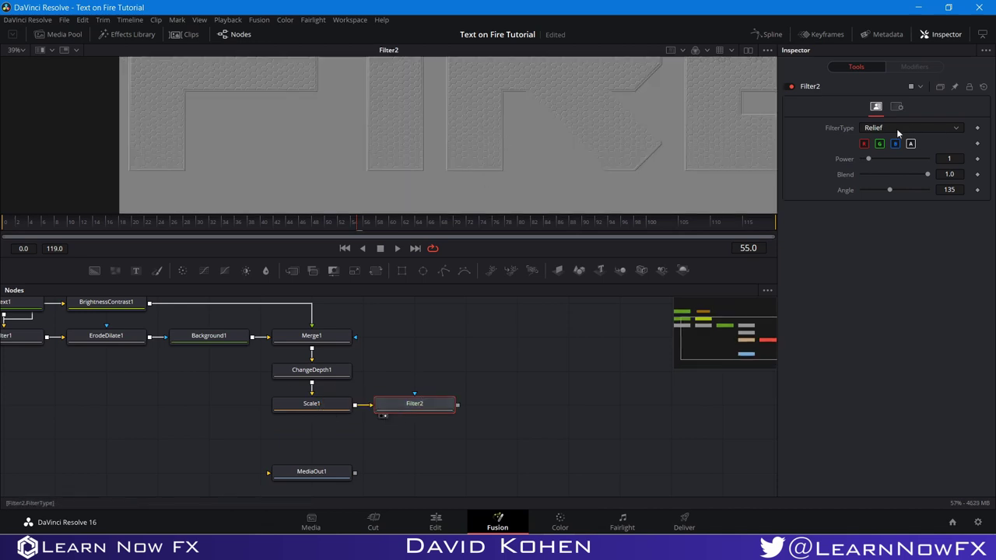
pyautogui.moveTo(869, 158); pyautogui.dragTo(983, 175)
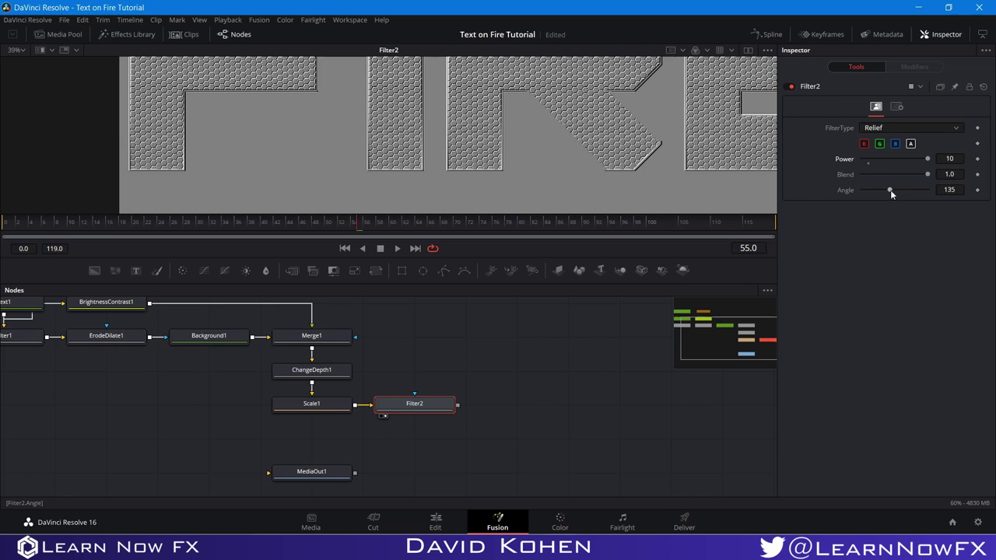
pyautogui.moveTo(890, 191); pyautogui.dragTo(922, 200)
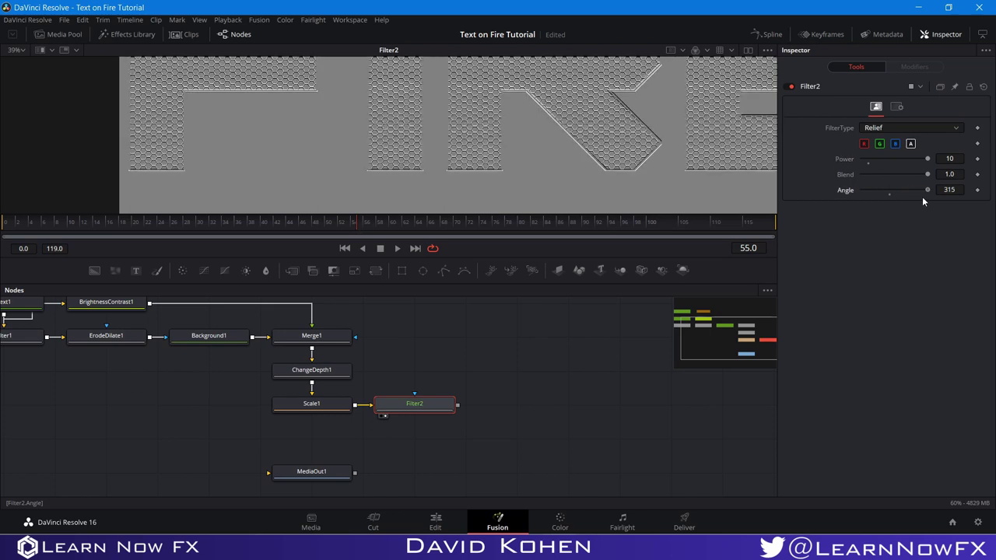
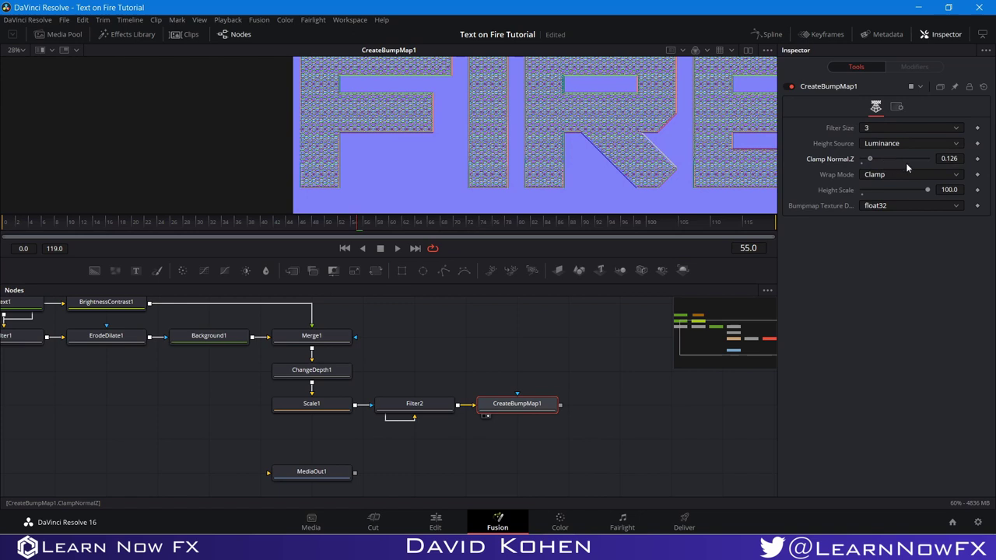
# - Set CreateBumpMap1's Clamp Normal.Z to 0.0 and look closely at the bump map texture on the letters
pyautogui.moveTo(861, 161); pyautogui.dragTo(866, 161)
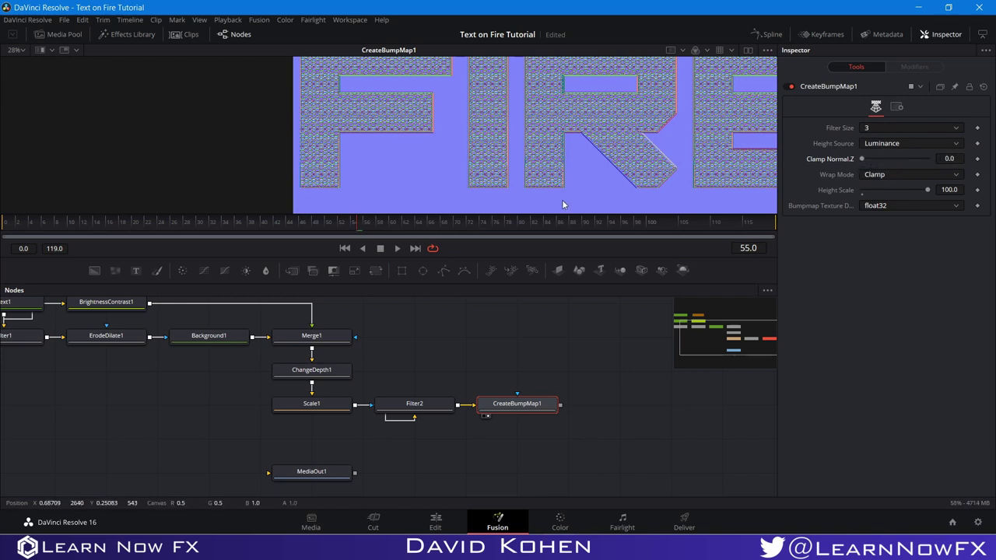
pyautogui.scroll(5, 539, 201)
pyautogui.scroll(2, 540, 162)
pyautogui.scroll(-5, 539, 162)
pyautogui.scroll(-1, 540, 162)
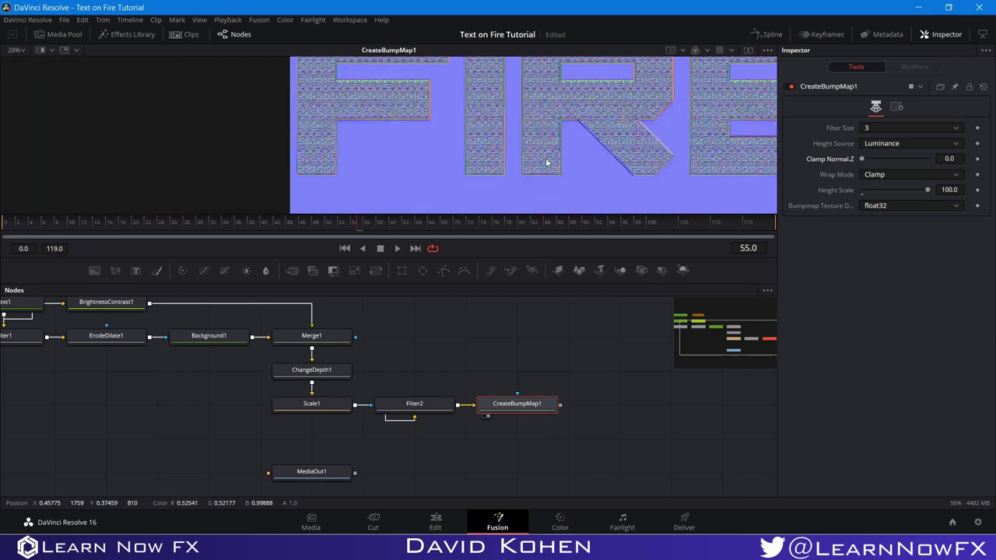
# - Connect the Scale1 output to CreateBumpMap1's effect mask input to limit the bump map to the letters
pyautogui.scroll(-2, 499, 163)
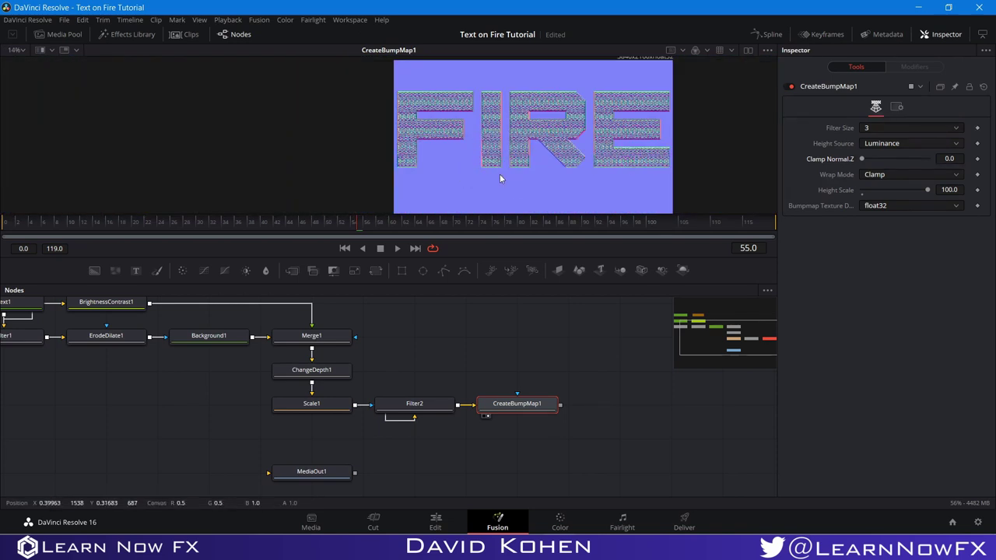
pyautogui.moveTo(356, 408); pyautogui.dragTo(506, 414)
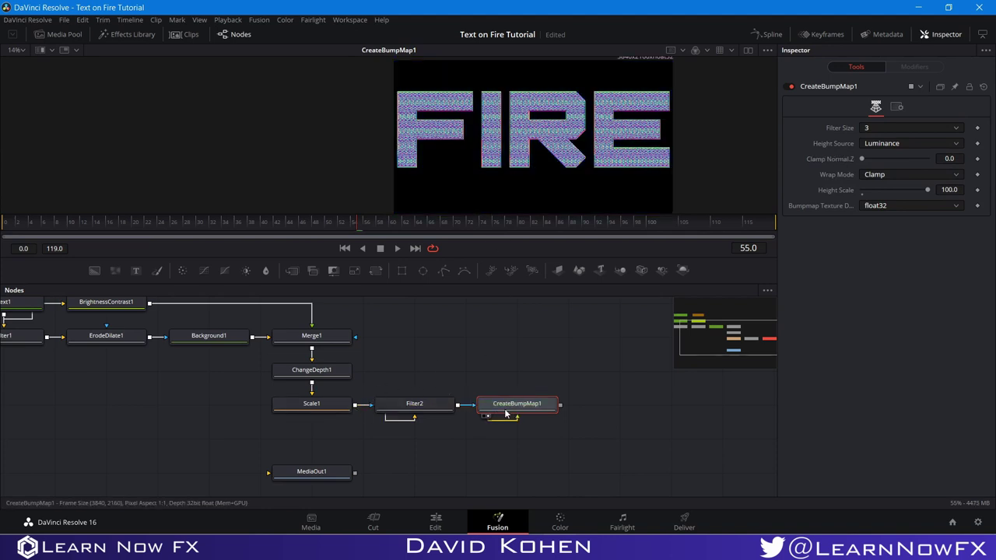
pyautogui.scroll(2, 516, 150)
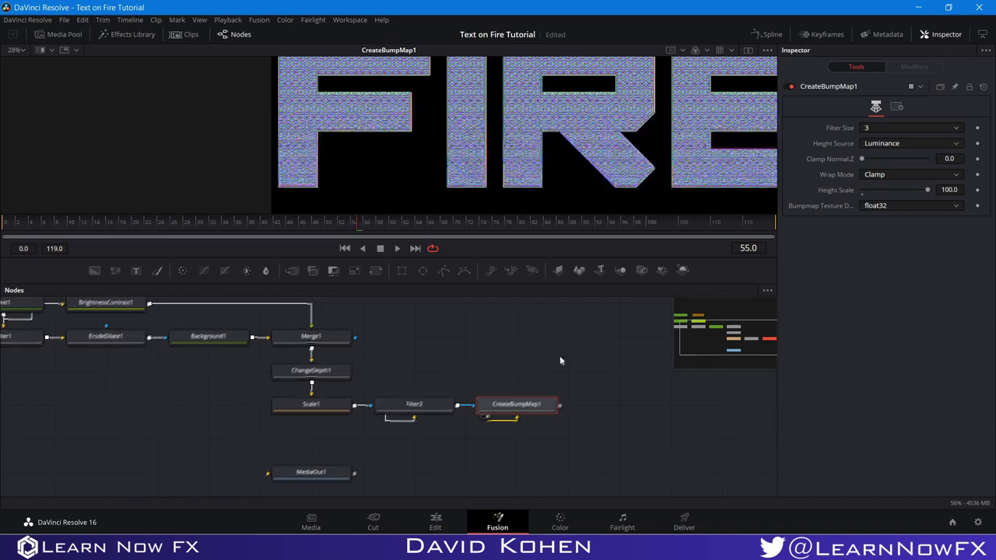
# - Add a Channel Booleans node after CreateBumpMap1 and display it in the viewer
pyautogui.moveTo(560, 360); pyautogui.dragTo(445, 368)
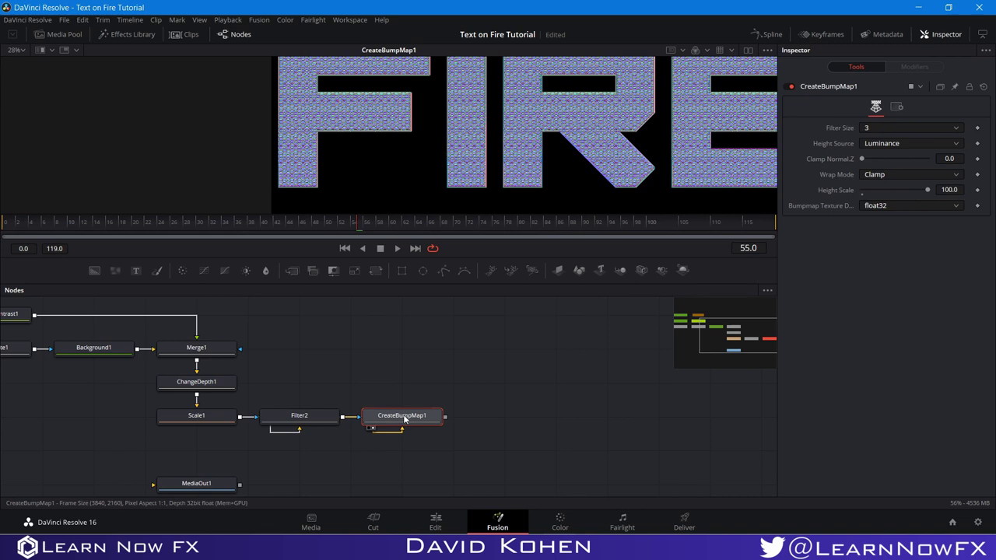
pyautogui.hotkey('shift', 'space')
pyautogui.write('b')
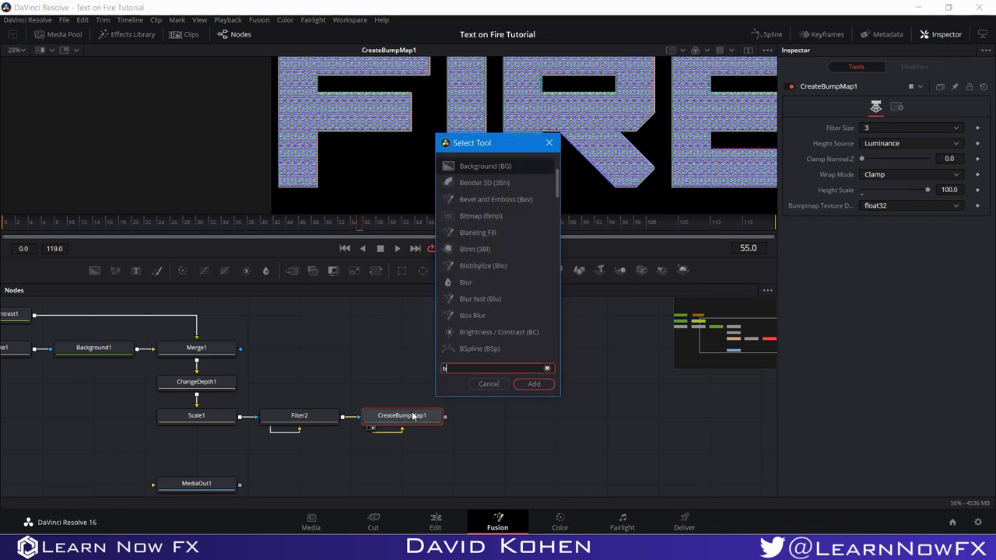
pyautogui.write('ol')
pyautogui.click(545, 390)
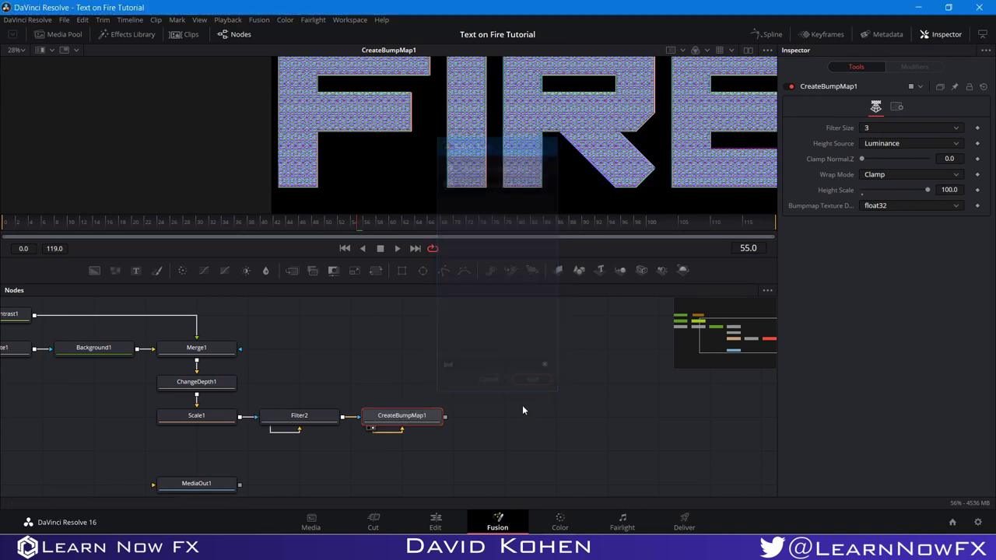
pyautogui.click(473, 428)
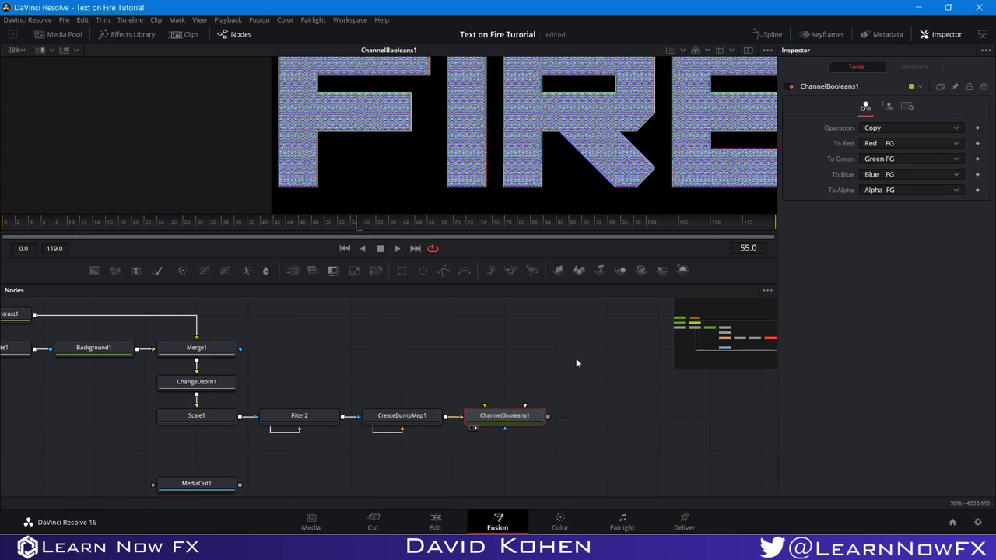
# - Set To Red, To Green and To Blue of ChannelBooleans1 to Black, and remove the node from the viewer
pyautogui.click(885, 145)
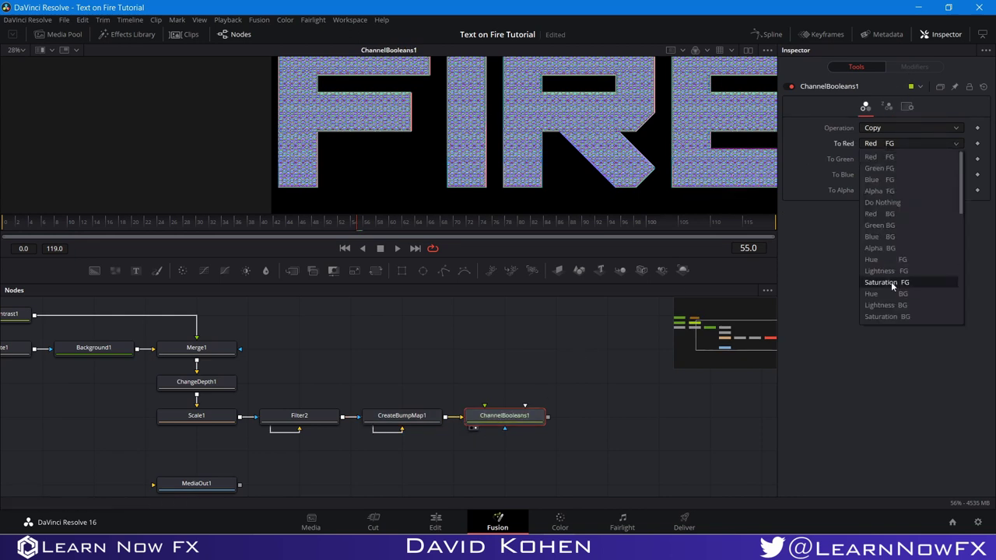
pyautogui.click(890, 254)
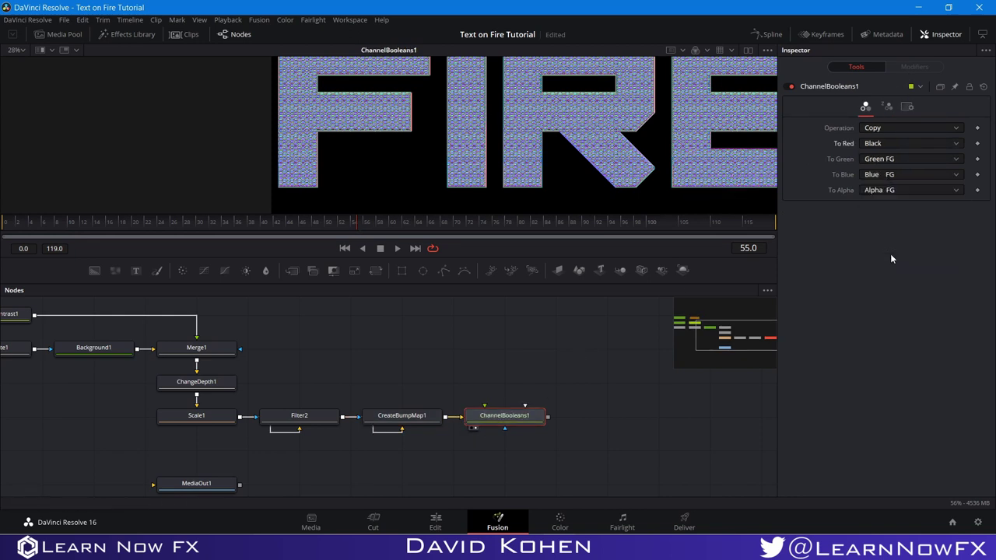
pyautogui.click(886, 159)
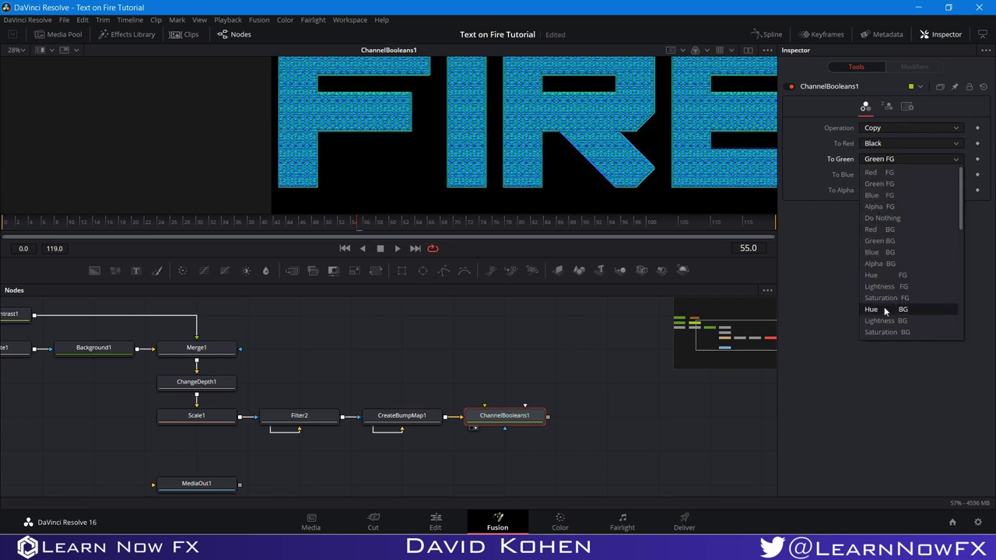
pyautogui.click(880, 310)
pyautogui.click(887, 174)
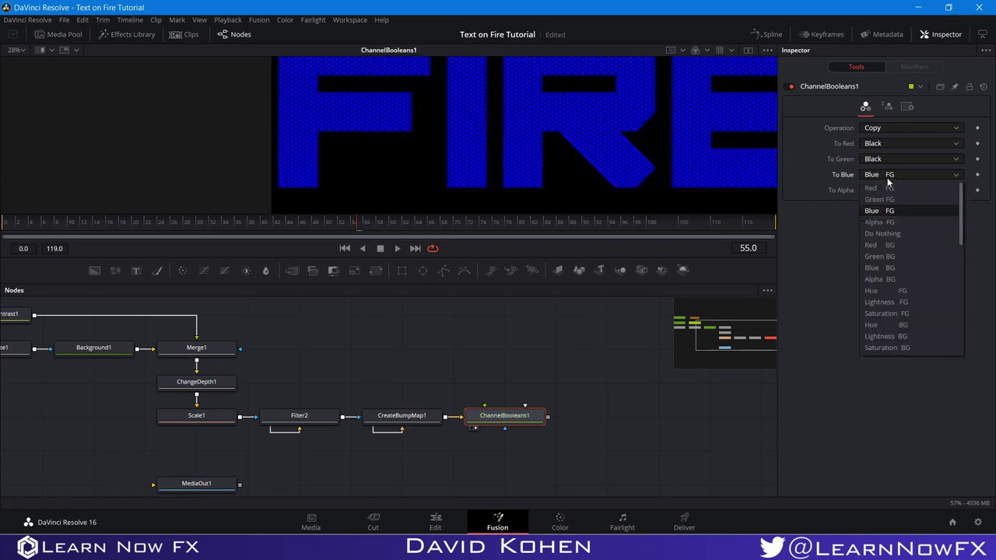
pyautogui.click(882, 325)
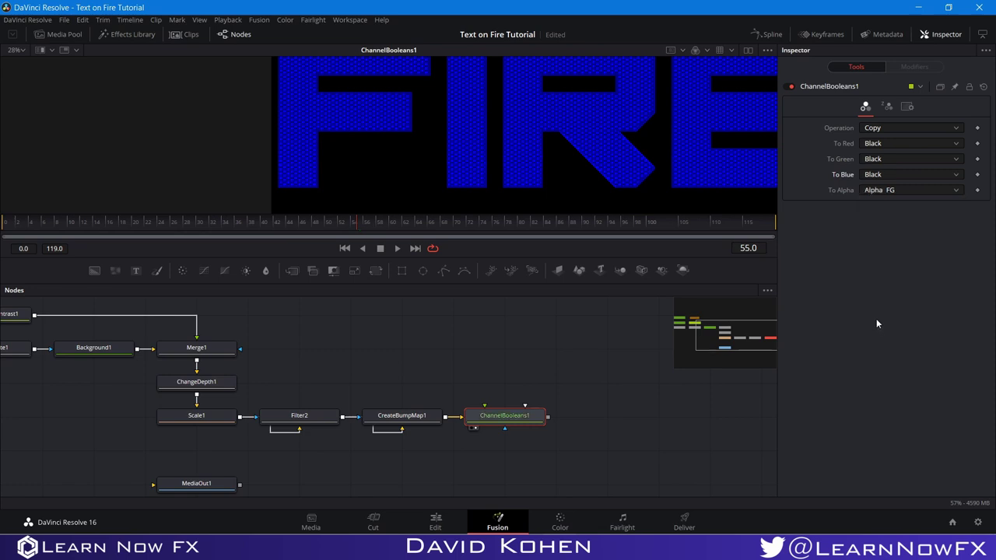
pyautogui.click(475, 427)
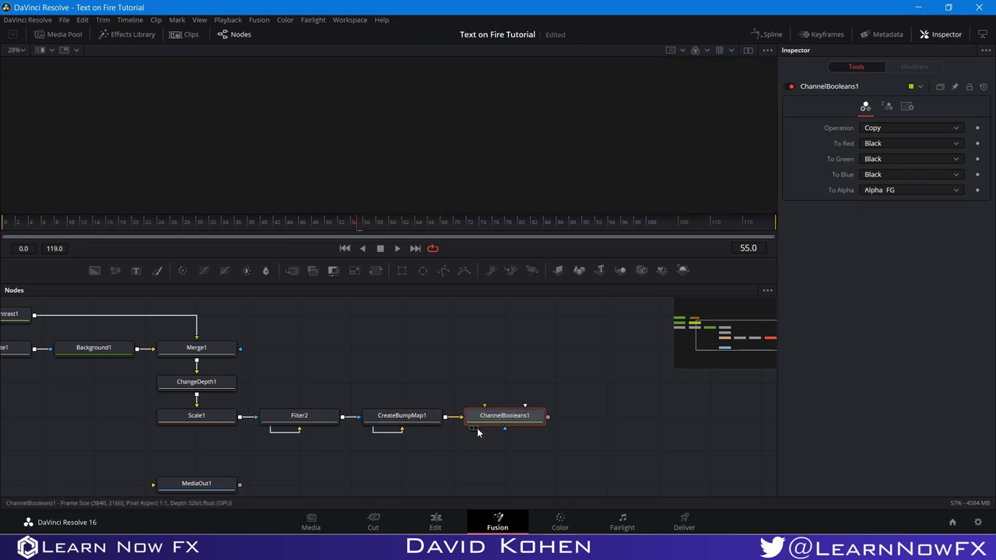
# - Enable extra channels in ChannelBooleans1, map X, Y and Z Normal to Red BG, Green BG and Blue BG, and display the node again
pyautogui.click(887, 107)
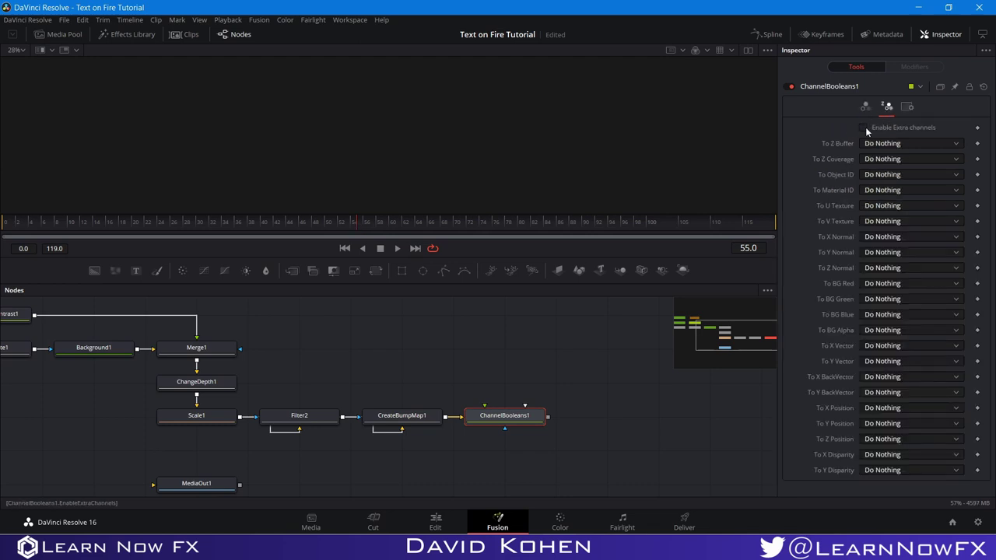
pyautogui.click(867, 238)
pyautogui.click(888, 295)
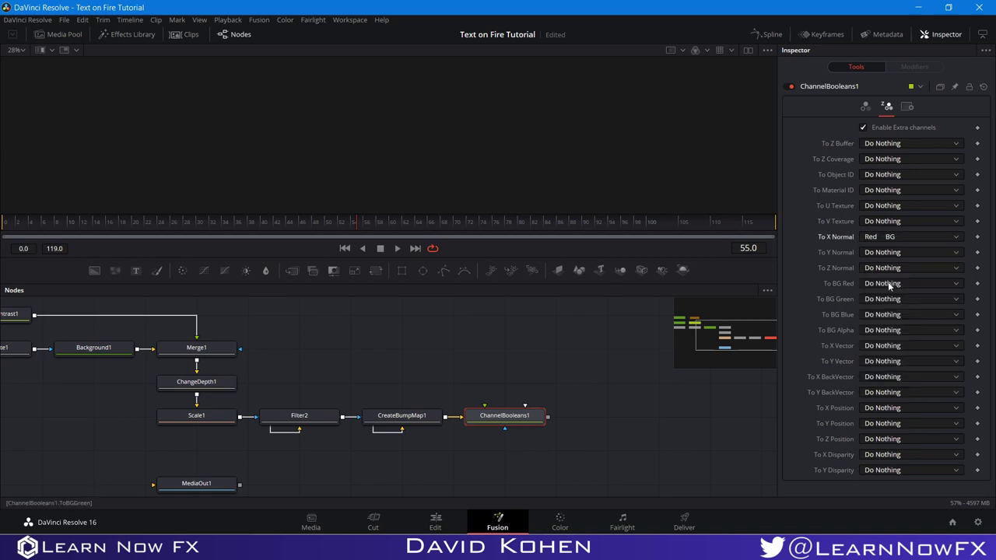
pyautogui.click(883, 254)
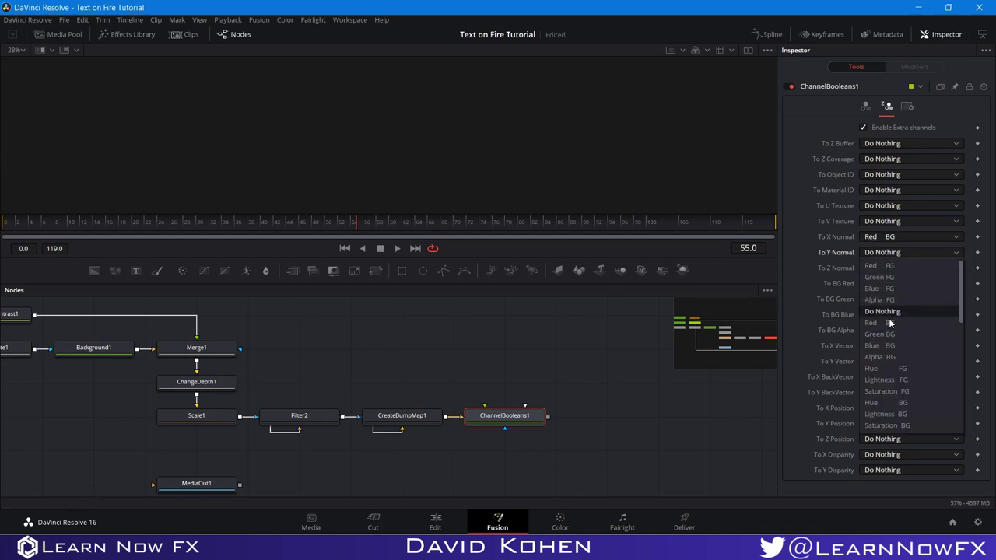
pyautogui.click(886, 323)
pyautogui.click(885, 269)
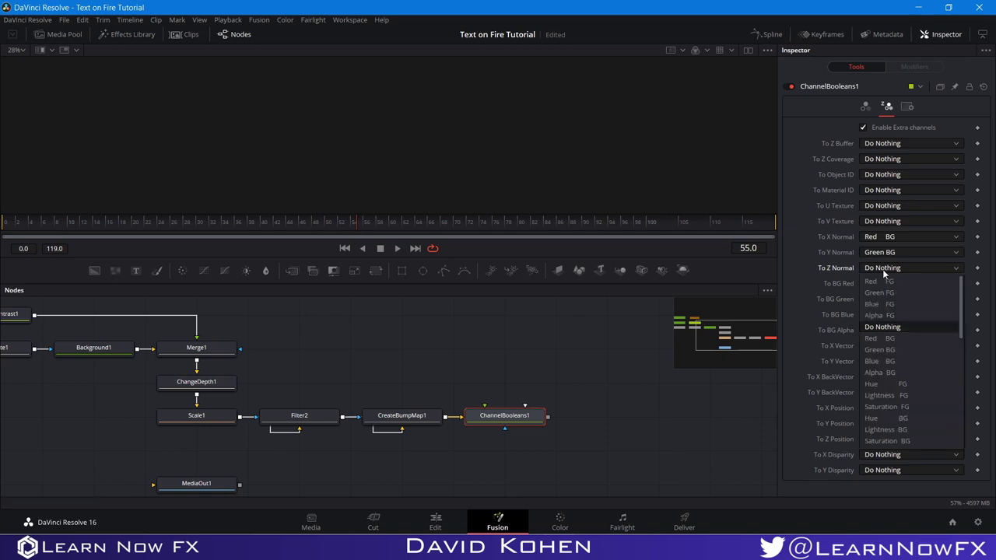
pyautogui.click(877, 362)
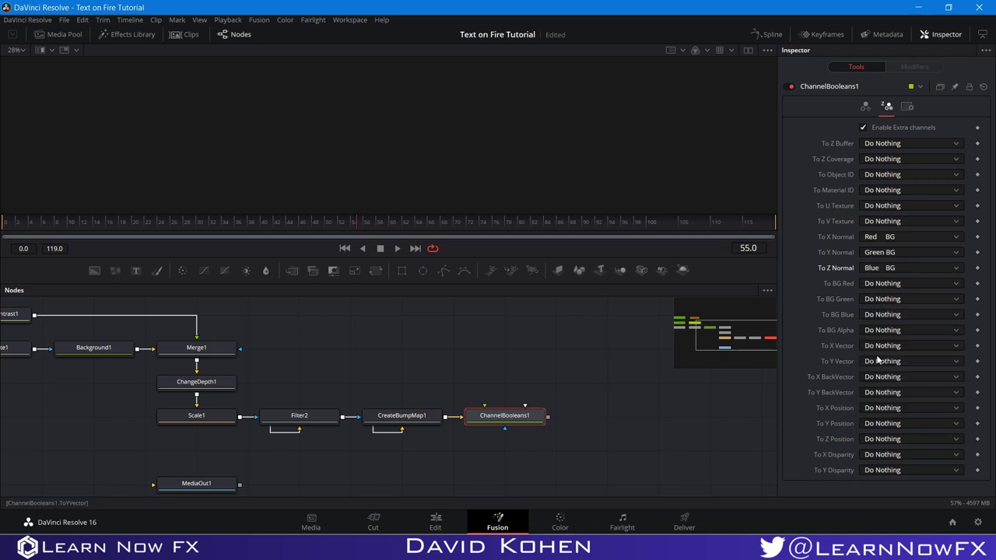
pyautogui.click(471, 428)
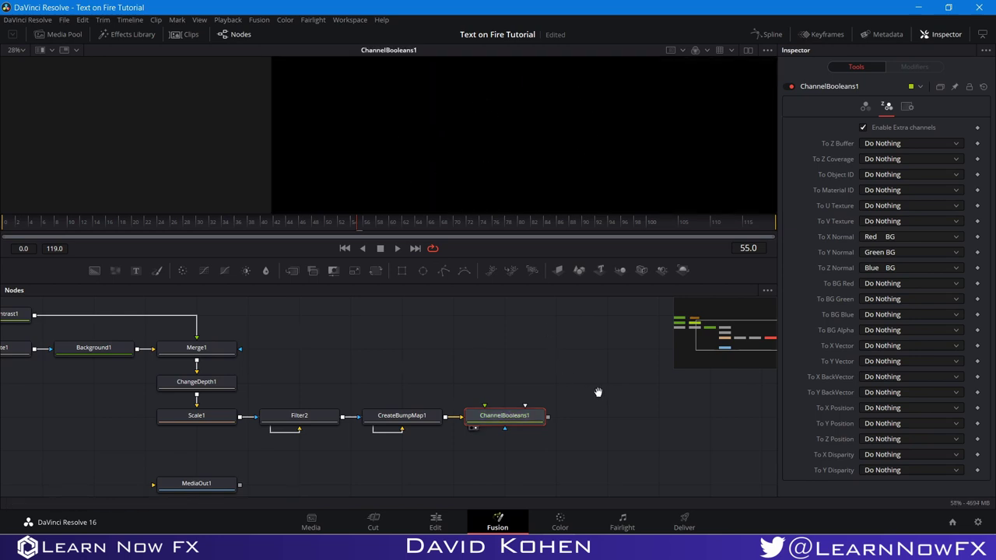
# - Add a Shader node connected after ChannelBooleans1
pyautogui.moveTo(599, 392); pyautogui.dragTo(506, 391)
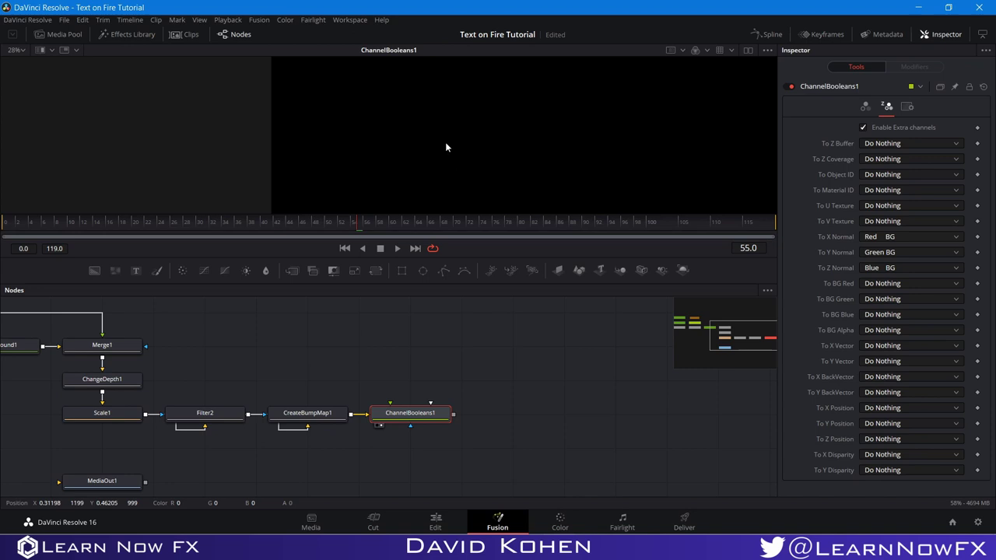
pyautogui.scroll(-3, 445, 147)
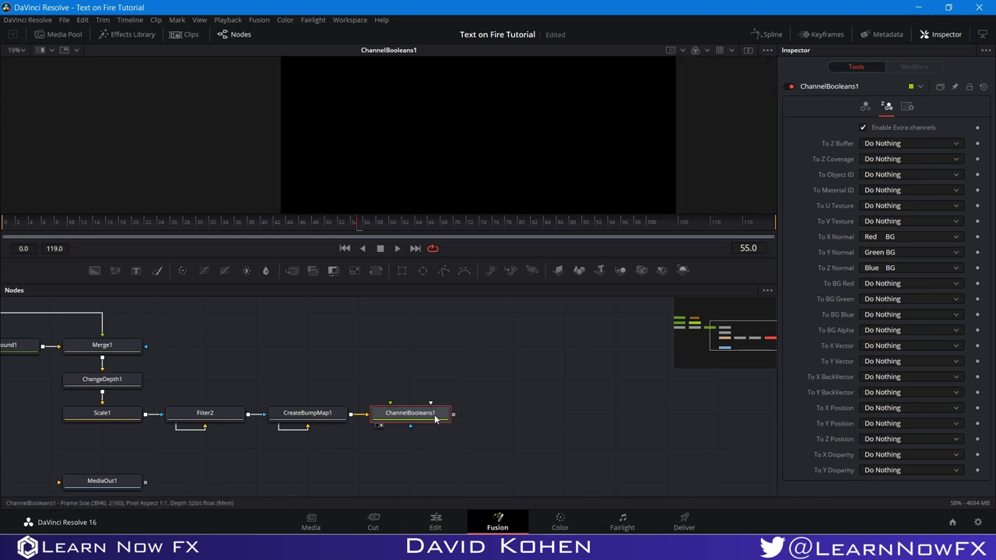
pyautogui.hotkey('shift', 'space')
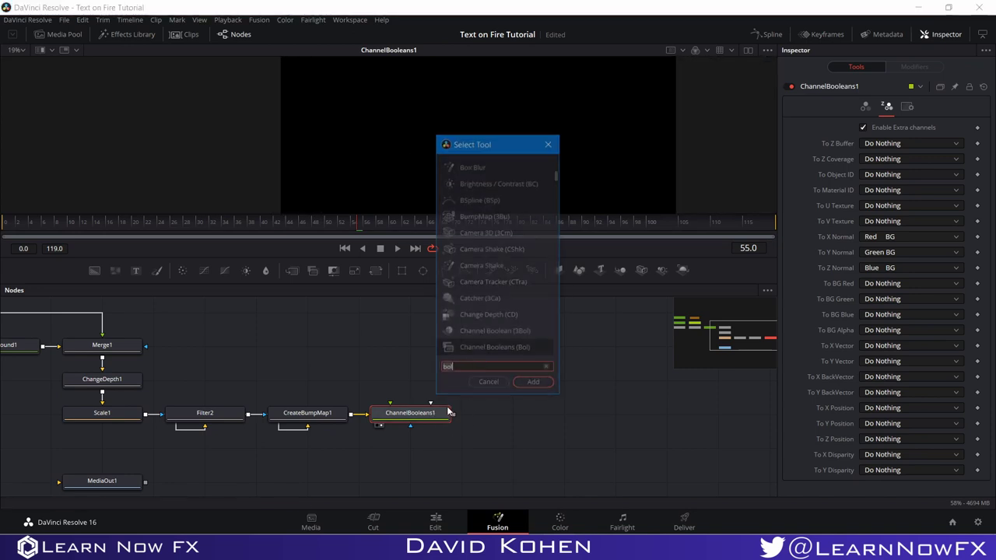
pyautogui.write('shad')
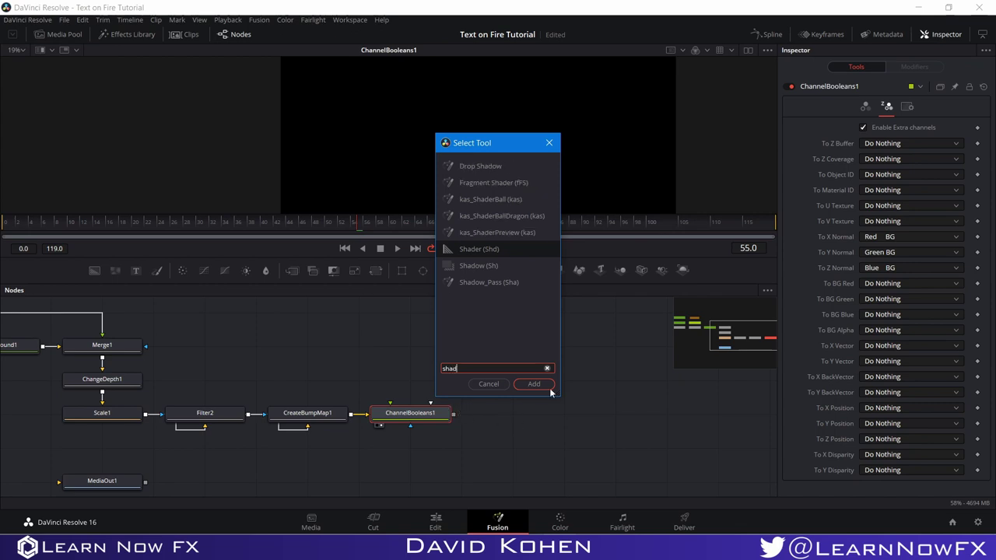
pyautogui.click(537, 384)
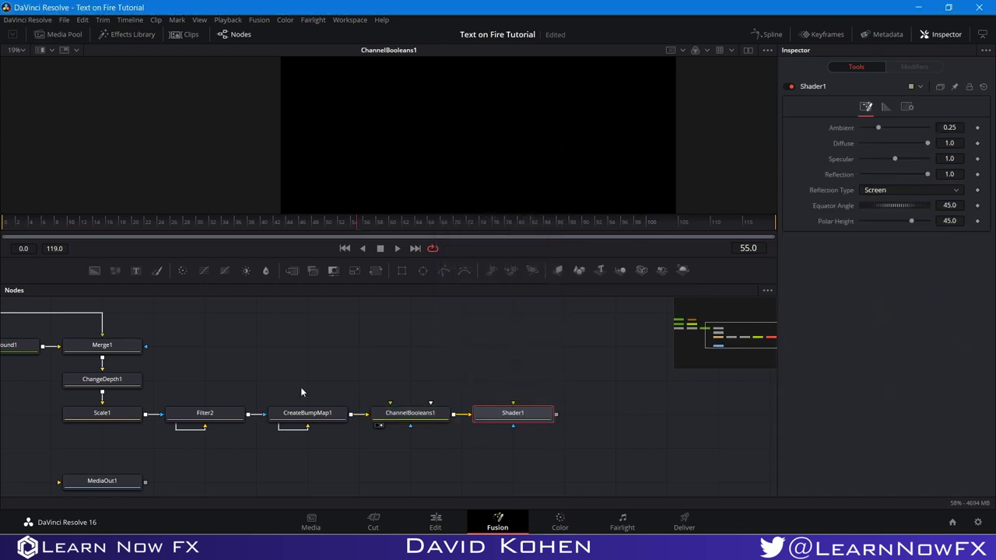
# - Display Shader1 in the viewer and examine the shaded hexagon texture up close and across the whole text
pyautogui.click(482, 426)
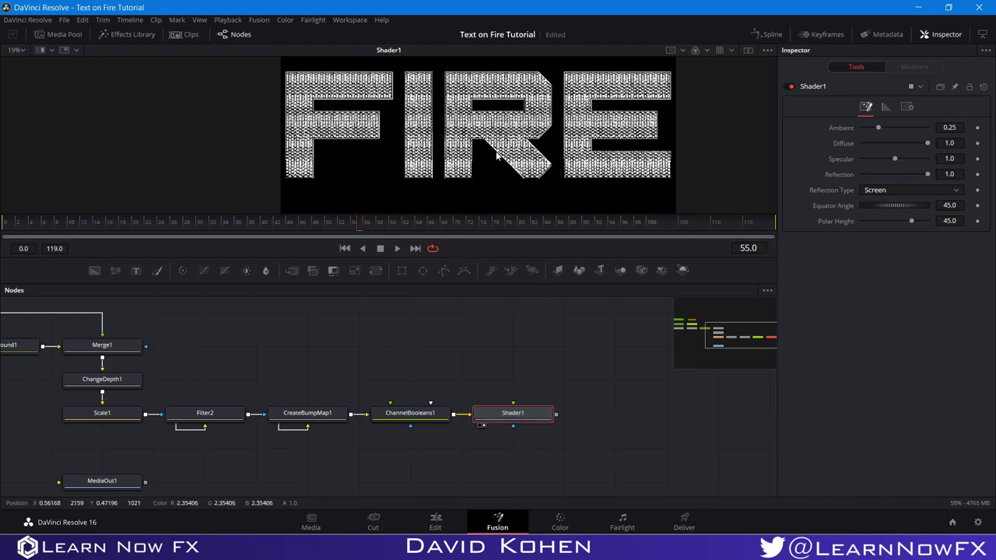
pyautogui.scroll(5, 505, 152)
pyautogui.scroll(-5, 510, 161)
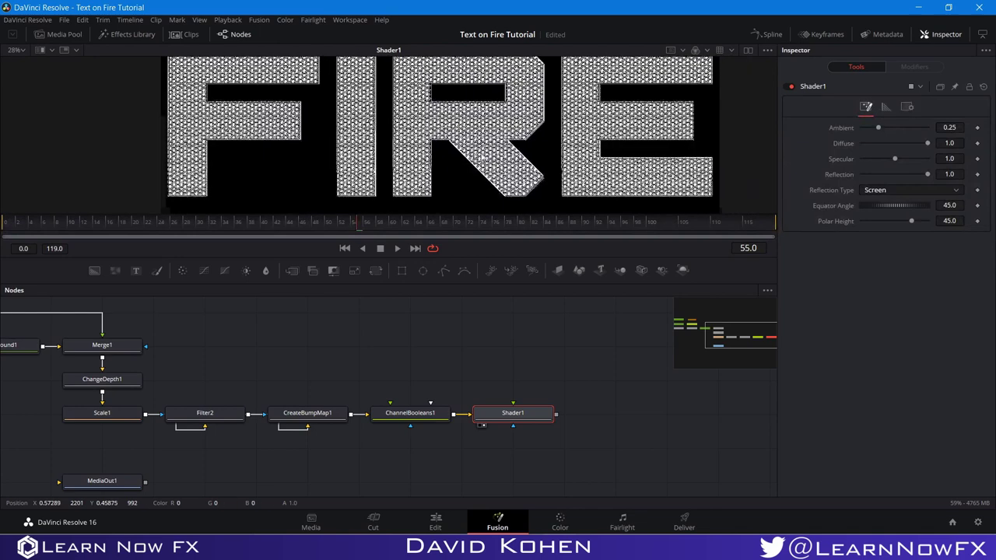
pyautogui.scroll(3, 574, 190)
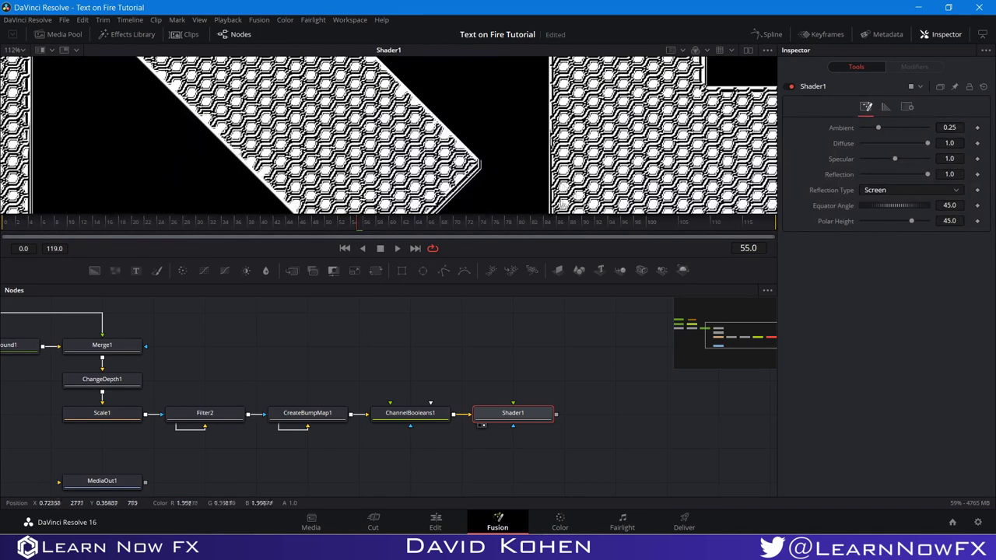
pyautogui.scroll(-3, 470, 183)
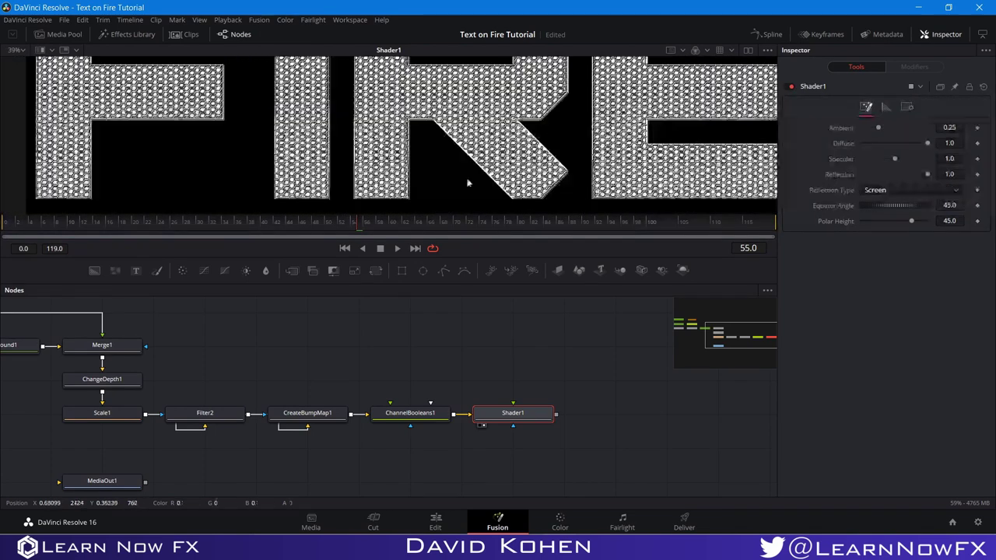
pyautogui.scroll(-2, 544, 193)
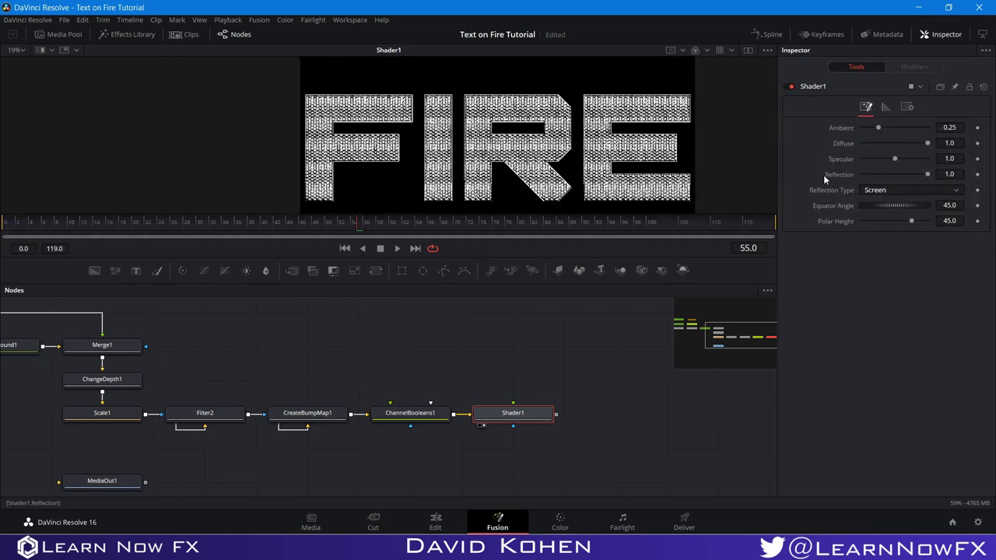
# - Lower the Specular value of Shader1 to 0.457 and check the shaded texture up close
pyautogui.moveTo(895, 159)
pyautogui.mouseDown()
pyautogui.moveTo(862, 164)
pyautogui.moveTo(878, 160)
pyautogui.mouseUp()
pyautogui.click(568, 378)
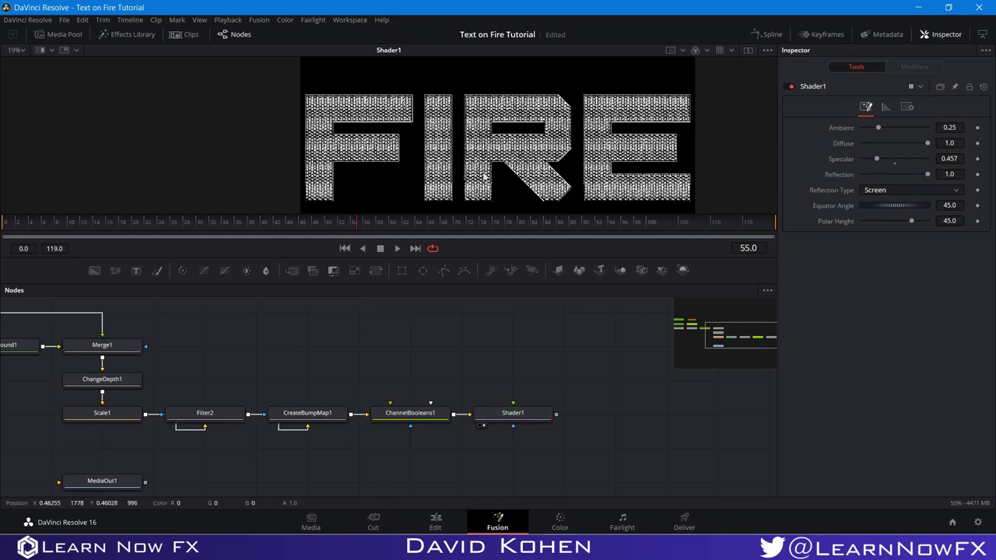
pyautogui.scroll(2, 483, 191)
pyautogui.scroll(3, 481, 198)
pyautogui.scroll(-3, 481, 199)
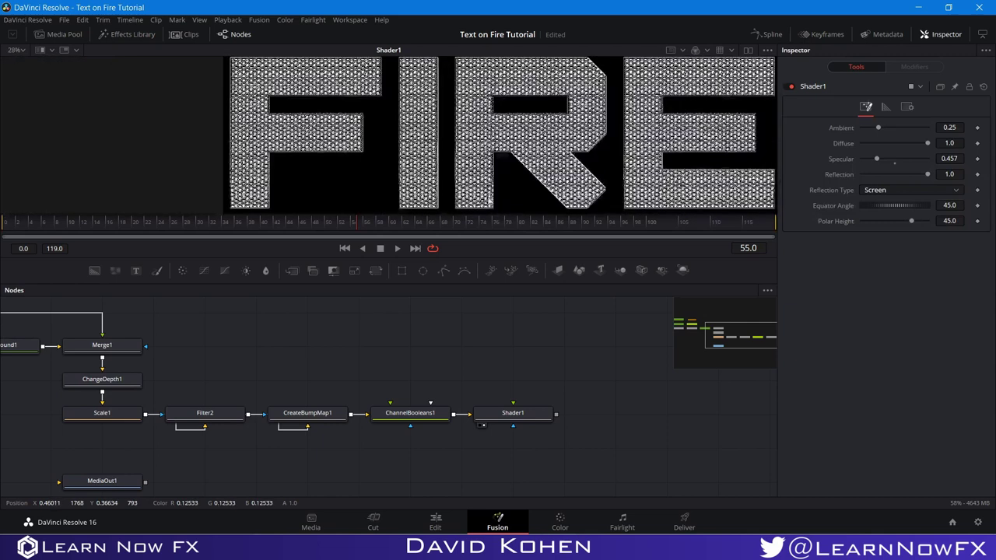
# - Add a Scale node connected after Shader1 and display it in the viewer
pyautogui.moveTo(550, 349); pyautogui.dragTo(393, 333)
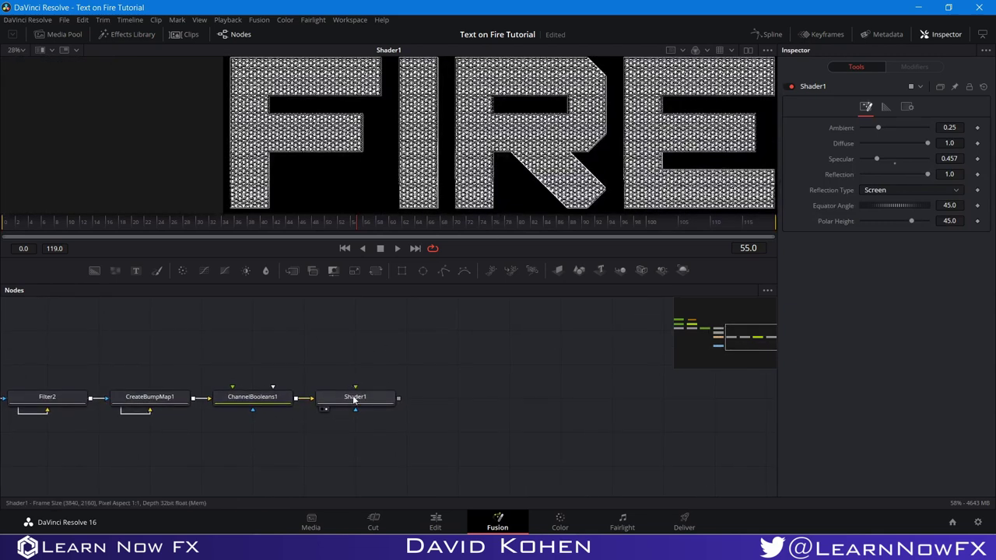
pyautogui.click(354, 398)
pyautogui.hotkey('ctrl', 'space')
pyautogui.write('scal')
pyautogui.click(527, 384)
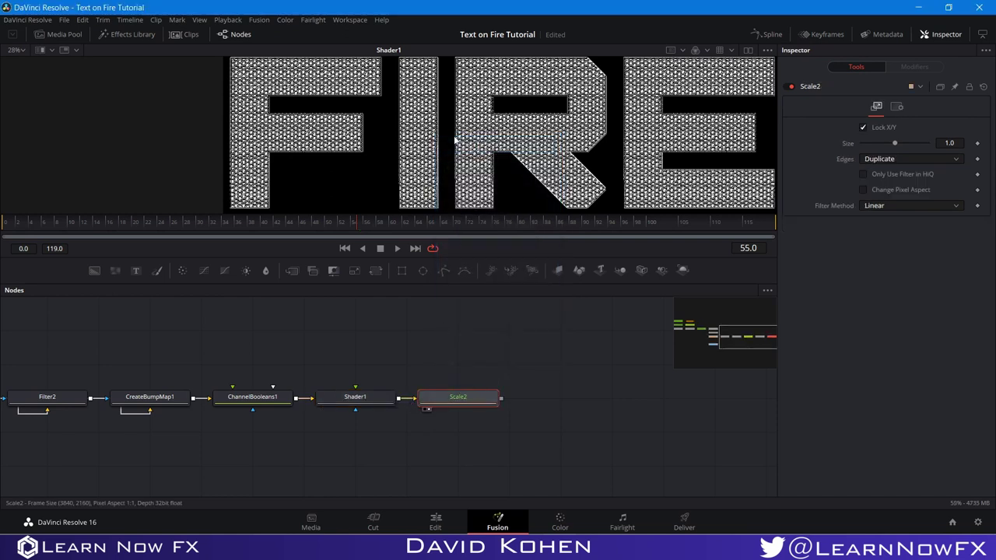
pyautogui.press('1')
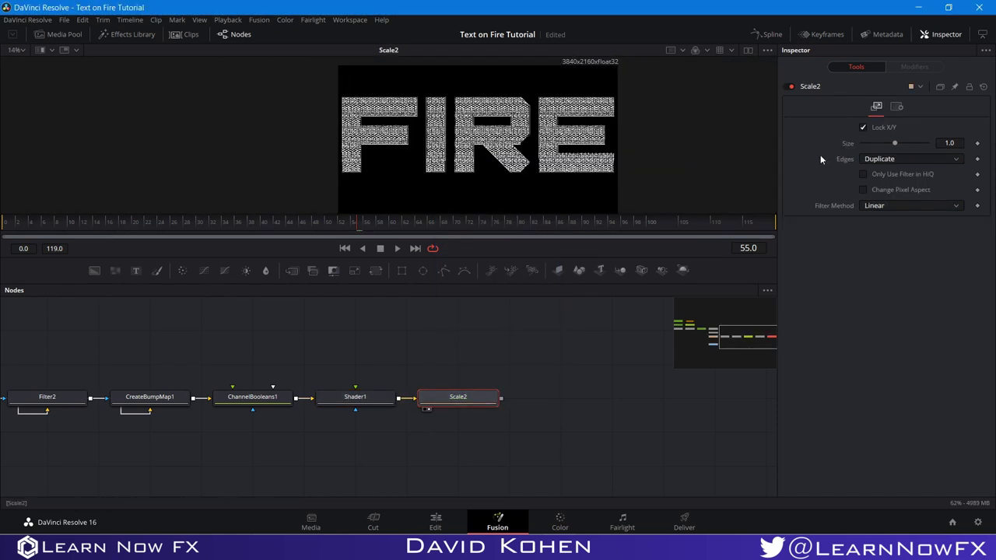
pyautogui.click(948, 143)
pyautogui.write('0.2')
pyautogui.press('Return')
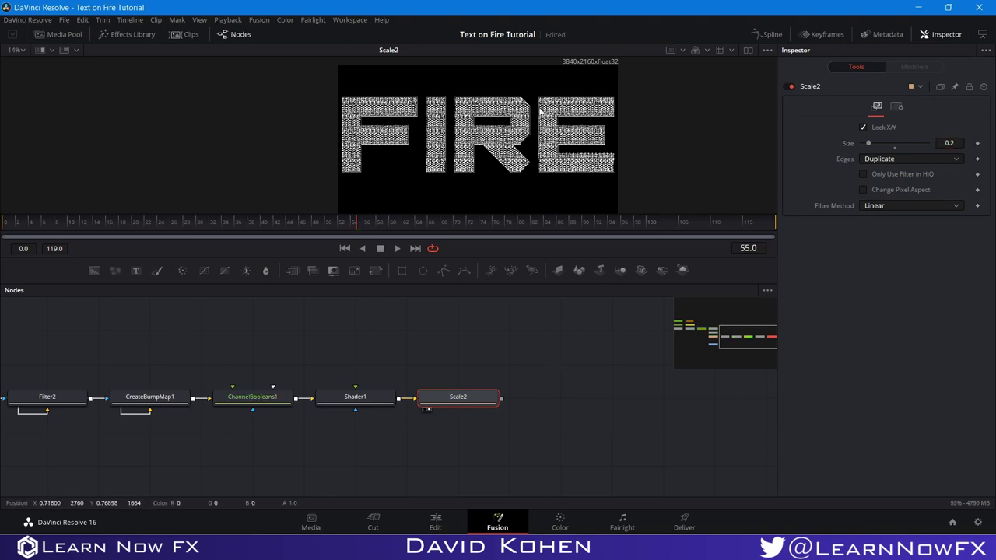
# - Set the Size of Scale2 to 0.5 and inspect the downscaled hexagon texture up close
pyautogui.click(950, 143)
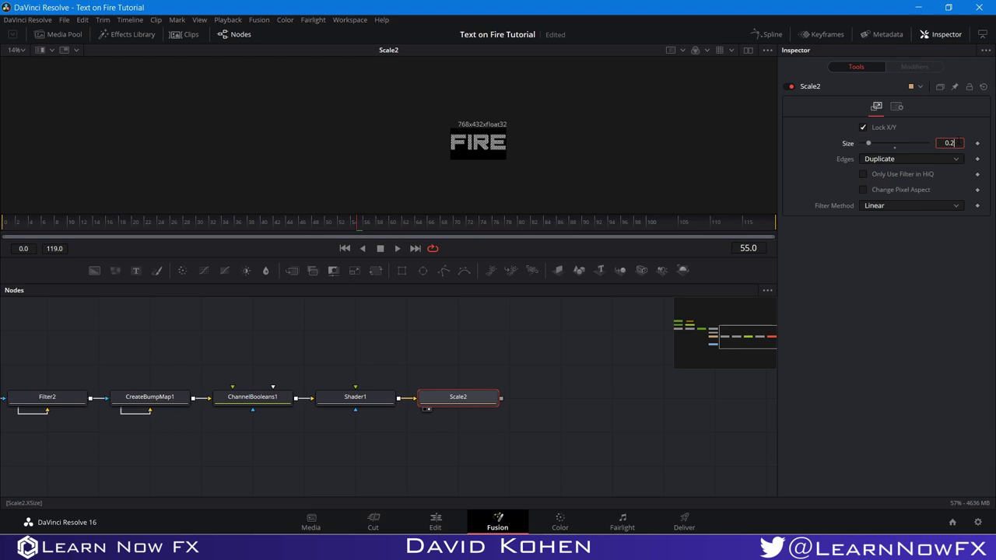
pyautogui.write('0.5')
pyautogui.press('Return')
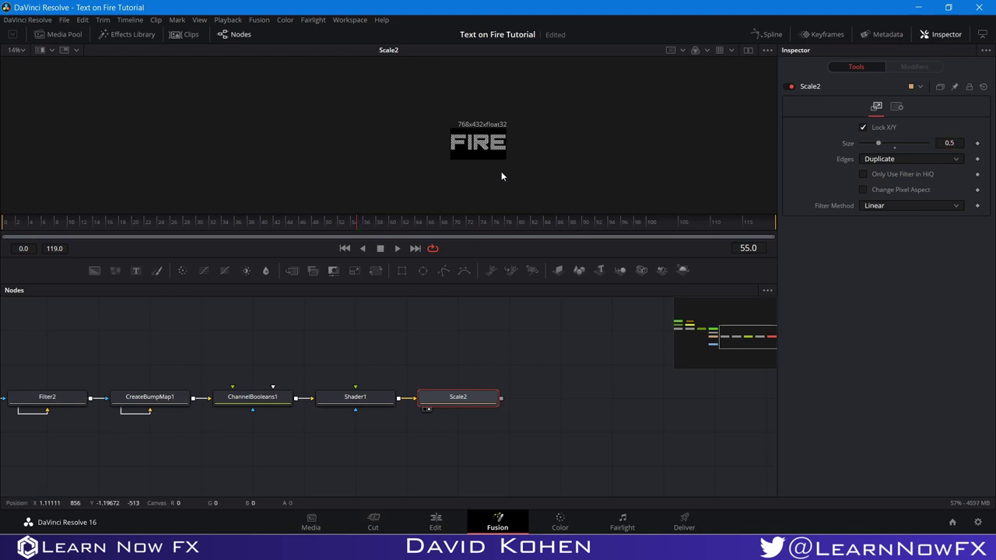
pyautogui.scroll(6, 488, 161)
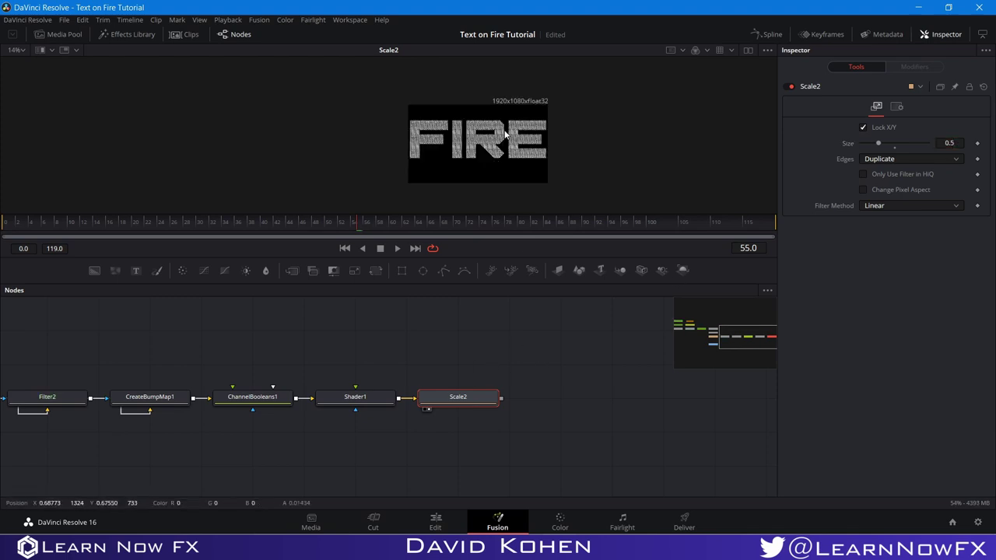
pyautogui.scroll(-3, 513, 128)
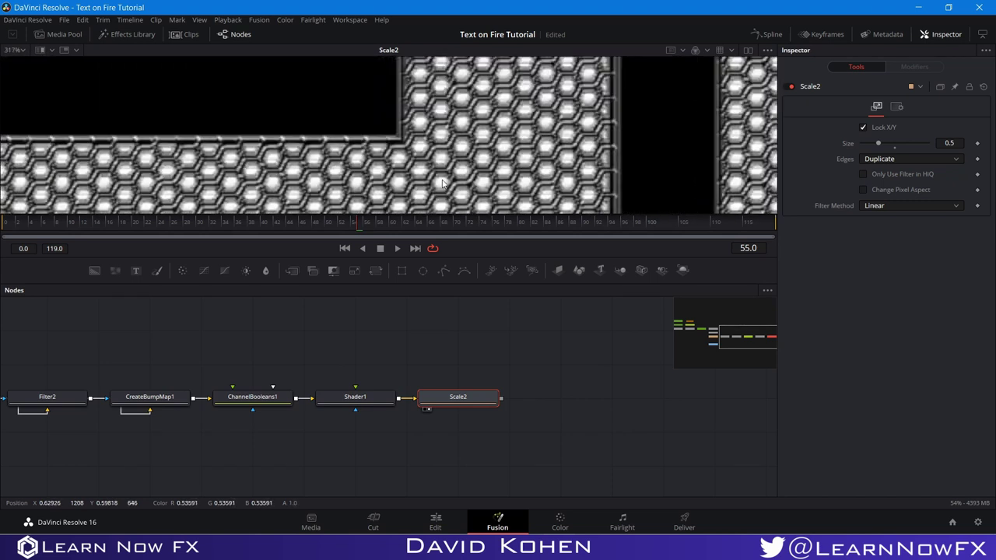
pyautogui.rightClick(478, 249)
pyautogui.click(484, 254)
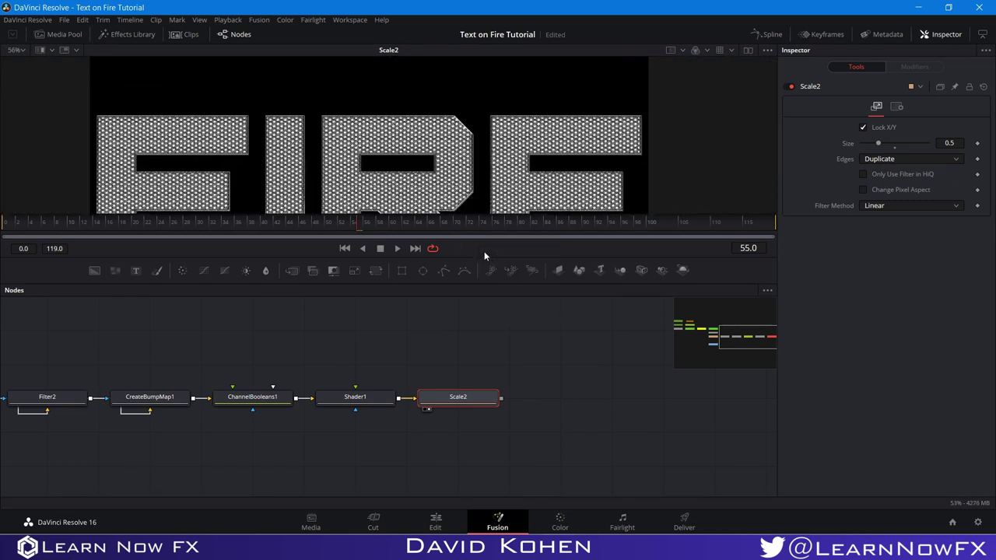
pyautogui.scroll(4, 448, 189)
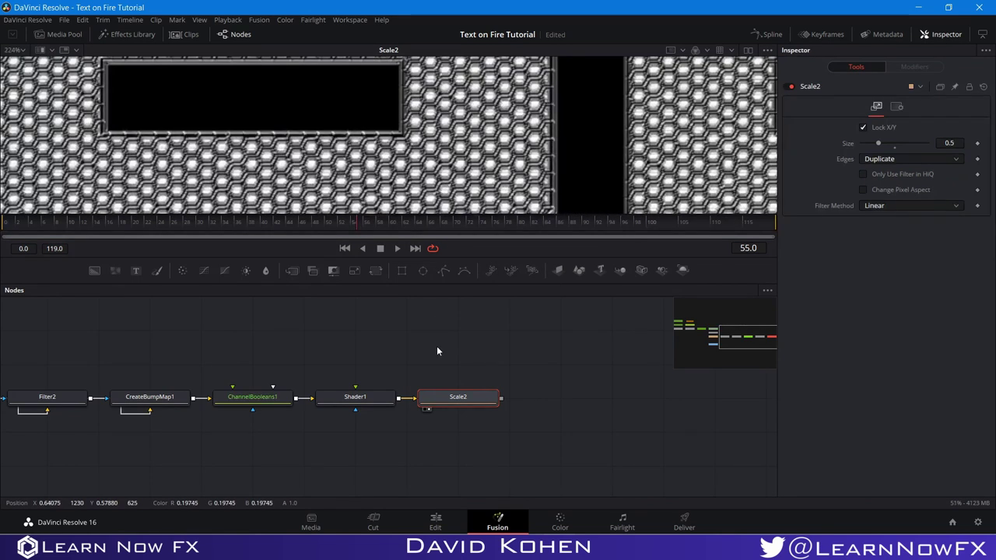
# - Set the Filter Method of Scale2 to Lanczos and check the whole text
pyautogui.click(896, 205)
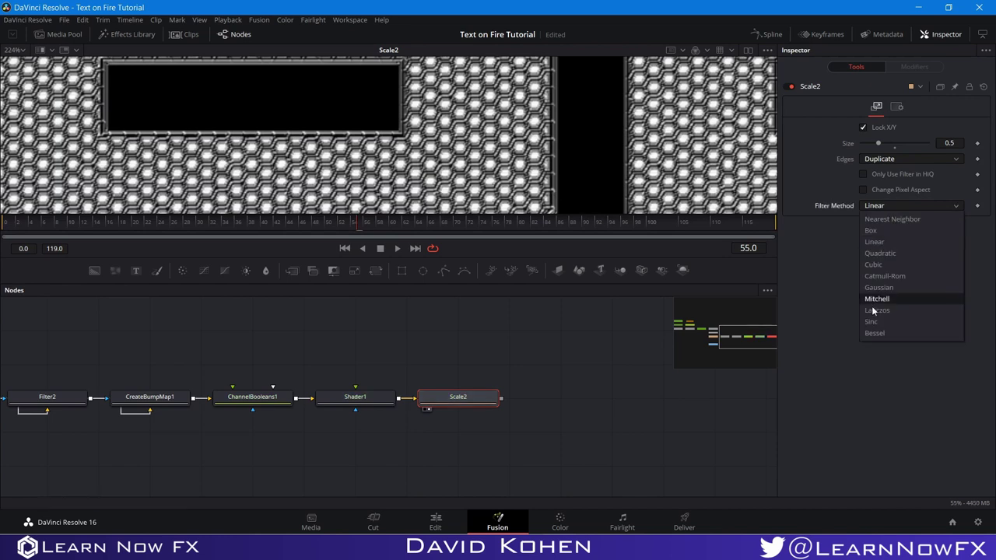
pyautogui.click(877, 311)
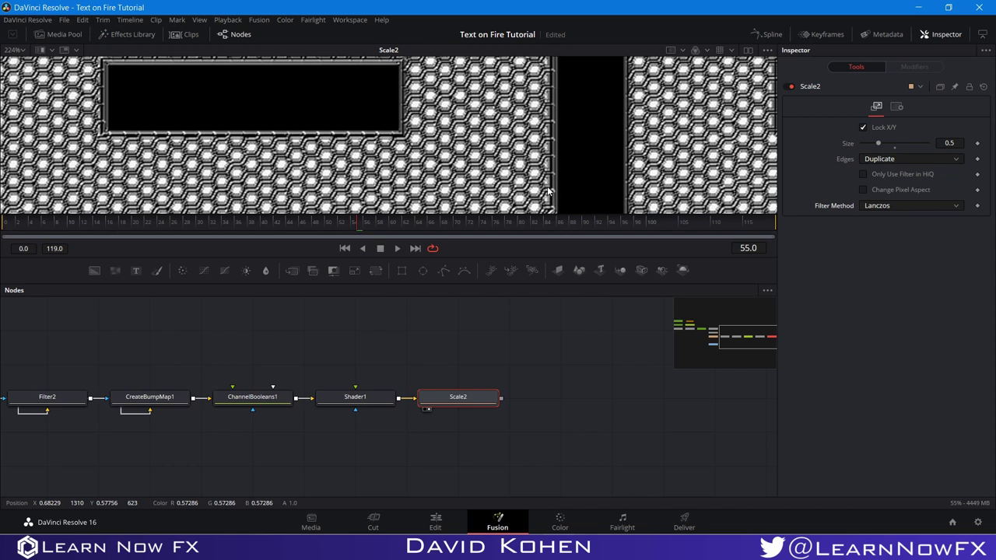
pyautogui.scroll(-5, 518, 126)
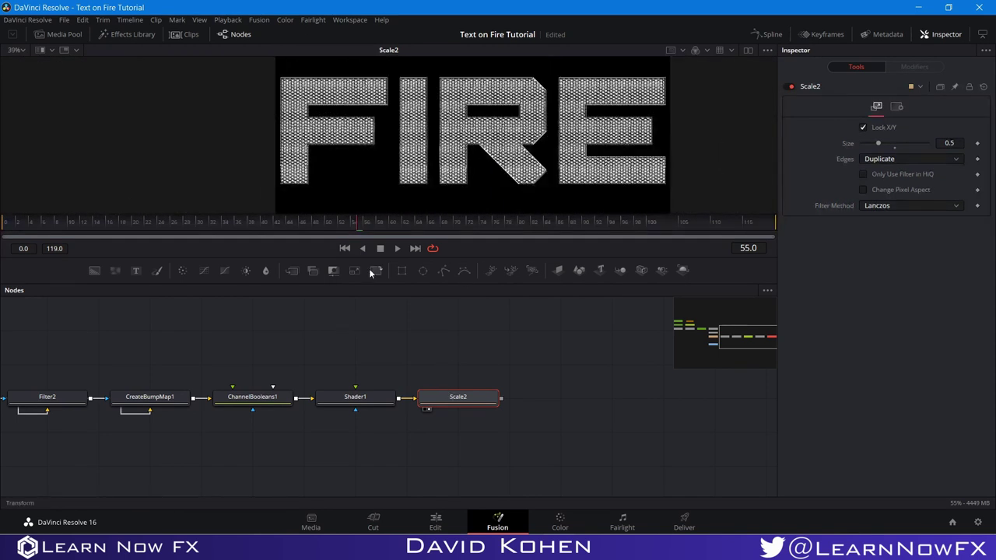
# - Add a Transform node after Scale2, display it in the viewer, and reduce its Size to 0.52
pyautogui.moveTo(411, 296); pyautogui.dragTo(536, 410)
pyautogui.click(529, 409)
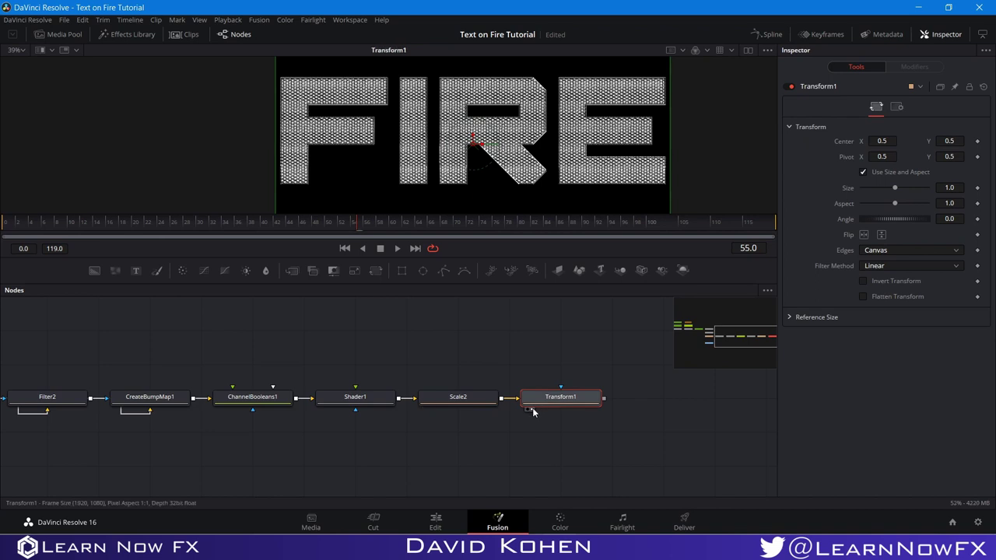
pyautogui.moveTo(894, 187); pyautogui.dragTo(878, 189)
pyautogui.scroll(5, 541, 157)
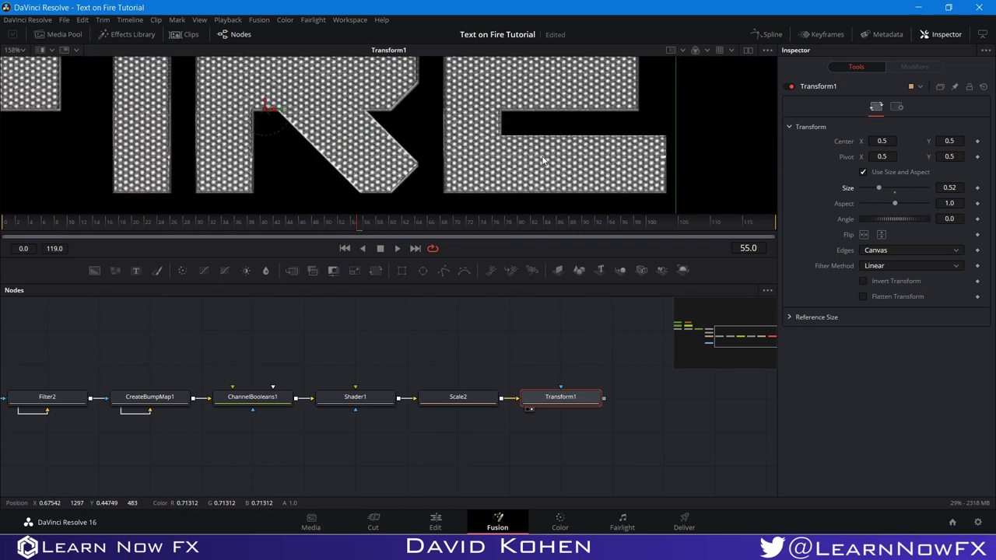
pyautogui.scroll(-2, 543, 159)
# - Show the checker underlay in the viewer behind the transparent areas of the text
pyautogui.rightClick(685, 133)
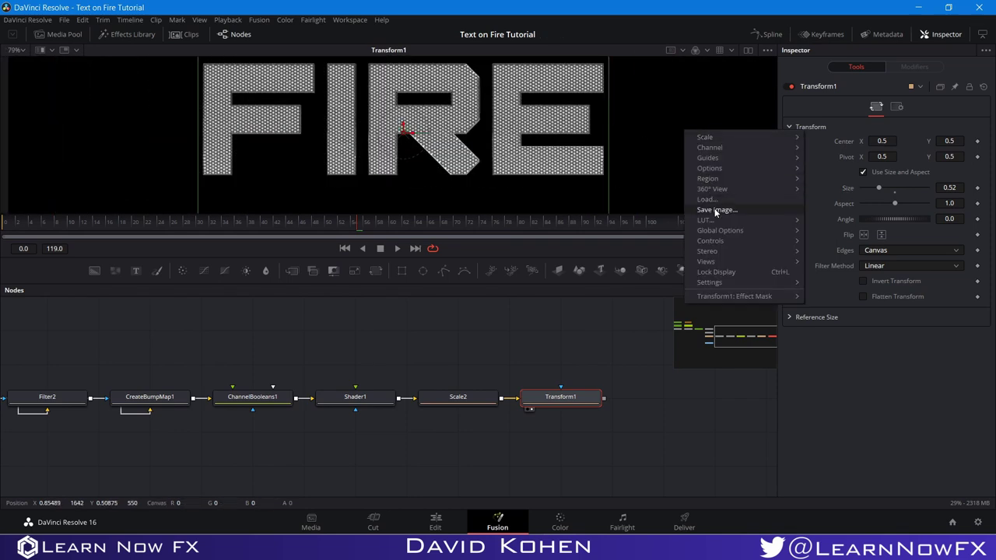
pyautogui.click(811, 169)
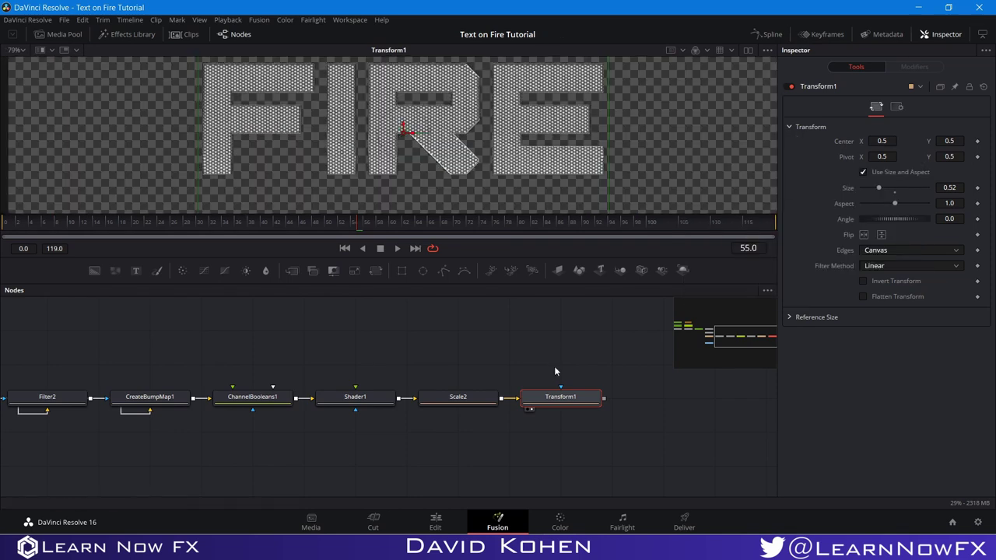
pyautogui.click(566, 356)
pyautogui.scroll(-3, 456, 145)
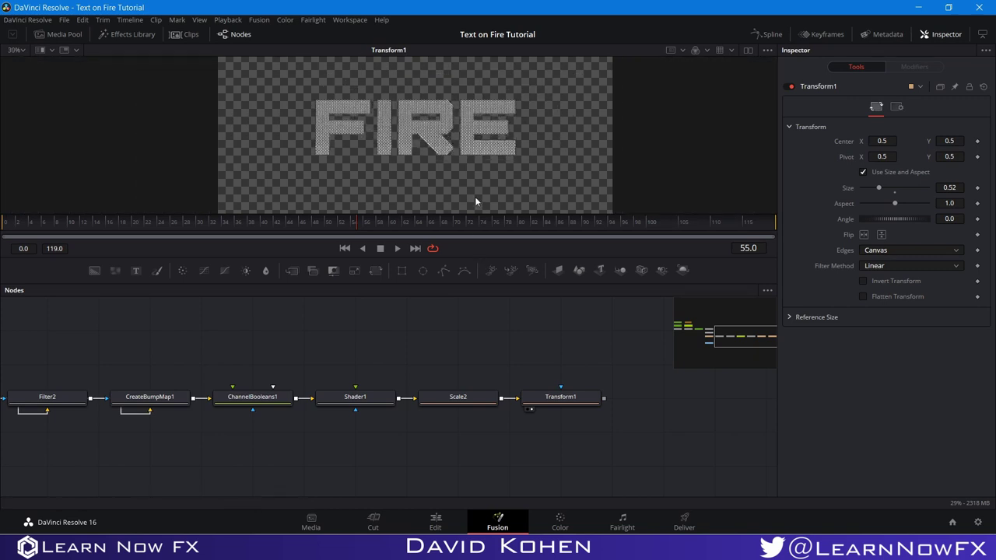
# - Save the viewer image as a PNG file named Text in the Flaming Text Tutorial folder
pyautogui.rightClick(467, 158)
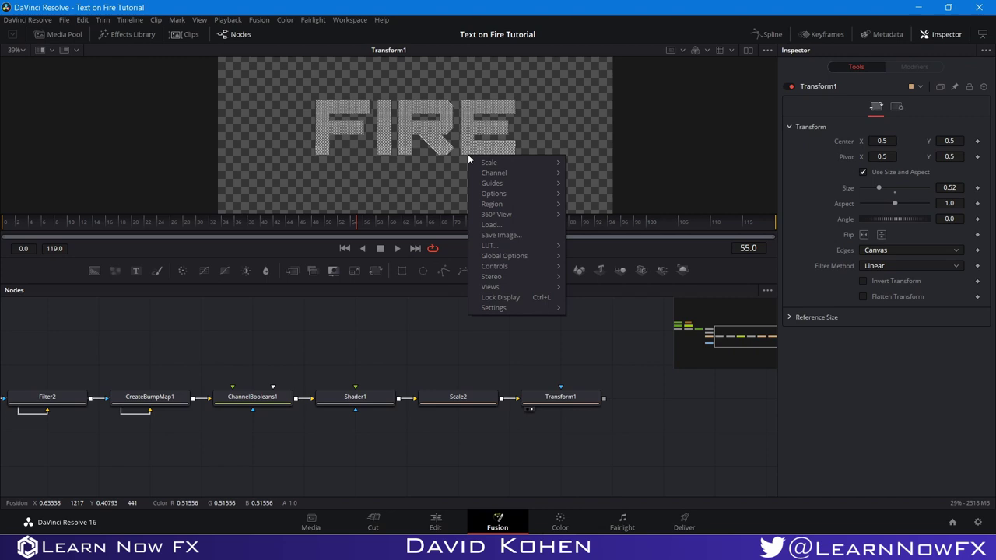
pyautogui.click(510, 235)
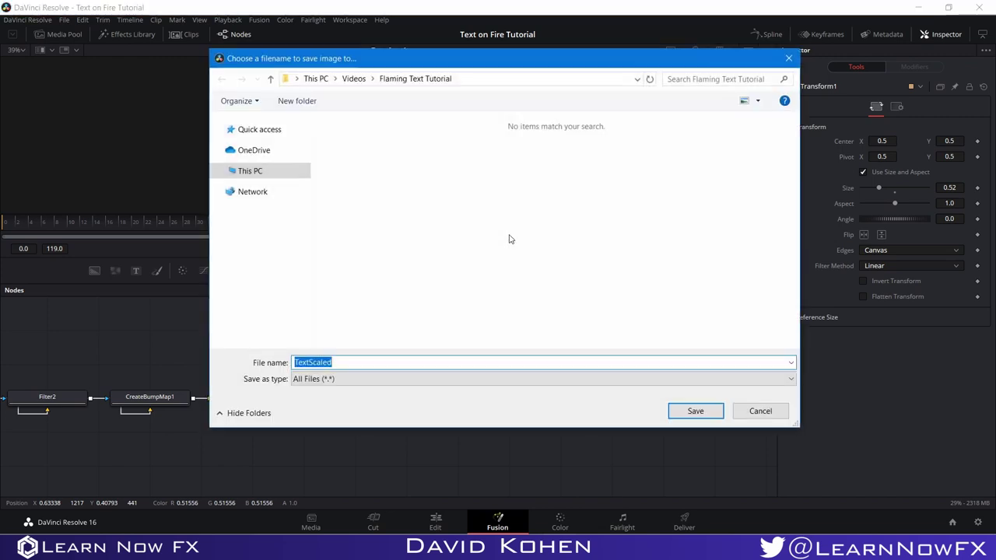
pyautogui.click(390, 361)
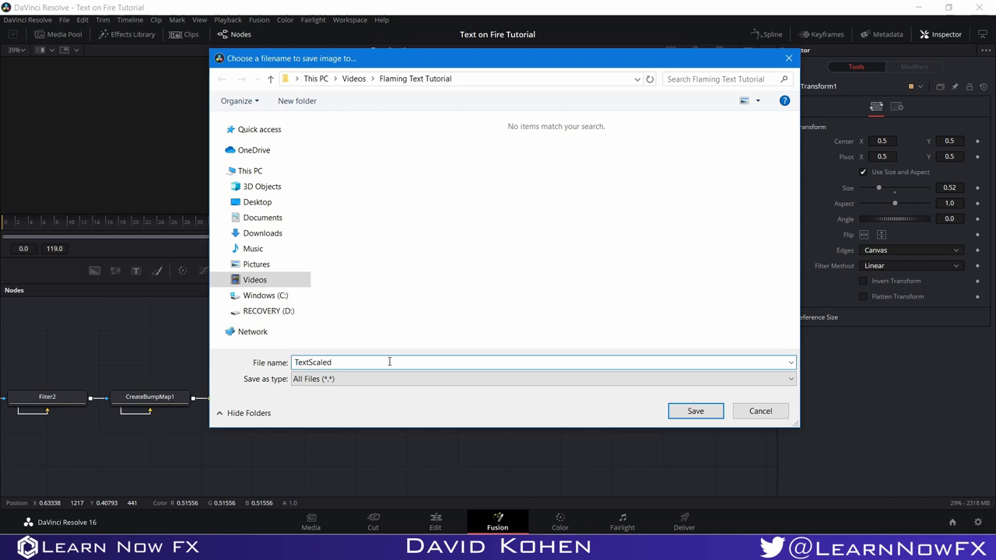
pyautogui.press('BackSpace')
pyautogui.press('BackSpace')
pyautogui.write('.jpg')
pyautogui.click(381, 380)
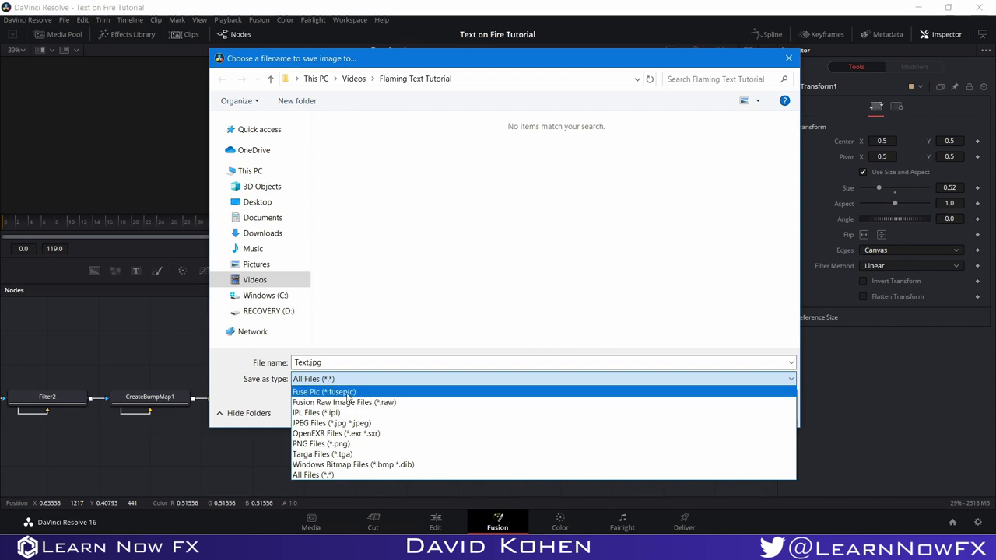
pyautogui.click(320, 443)
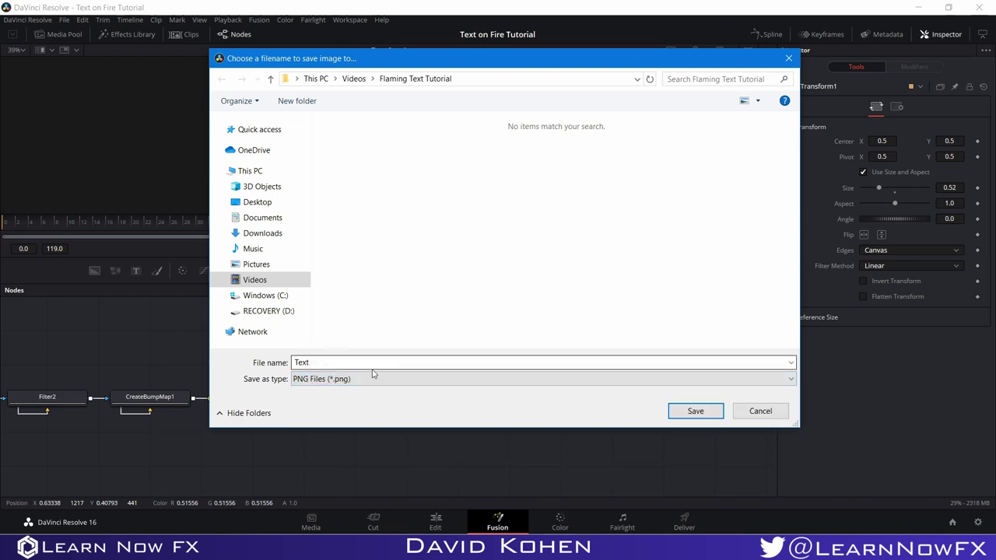
pyautogui.click(695, 411)
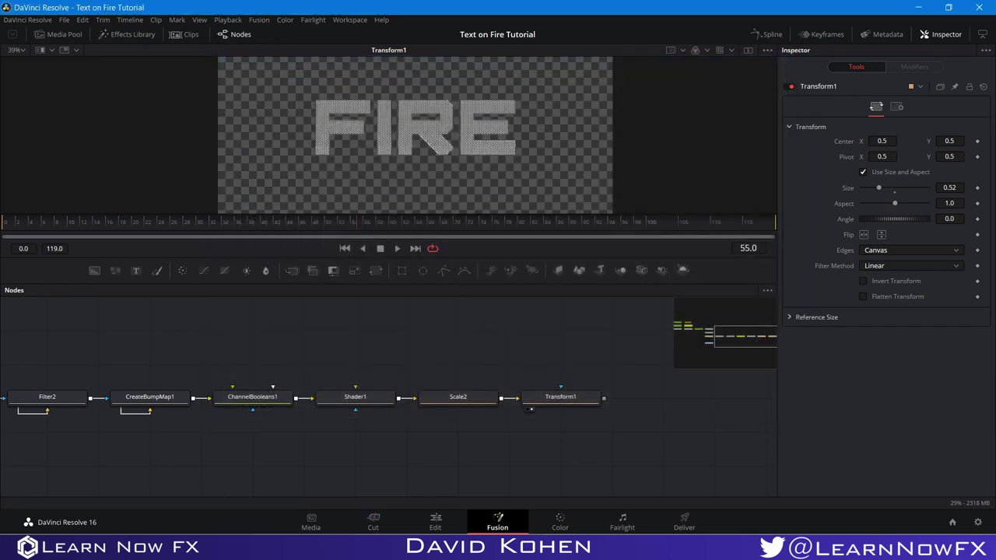
# - Switch to File Explorer, bring the saved Text image into the Fusion node graph beside Transform1, and display its node in the viewer
pyautogui.hotkey('alt', 'Tab')
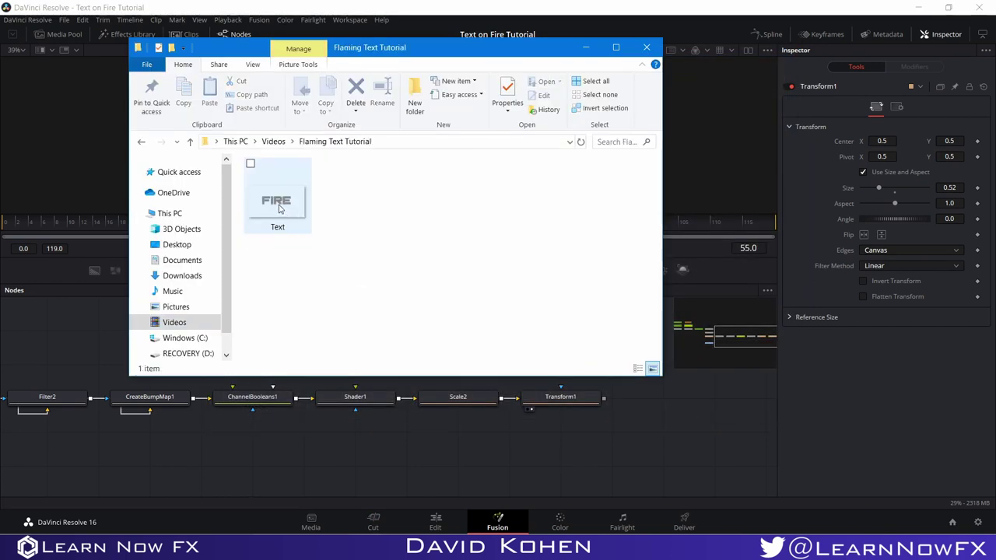
pyautogui.moveTo(277, 194); pyautogui.dragTo(623, 459)
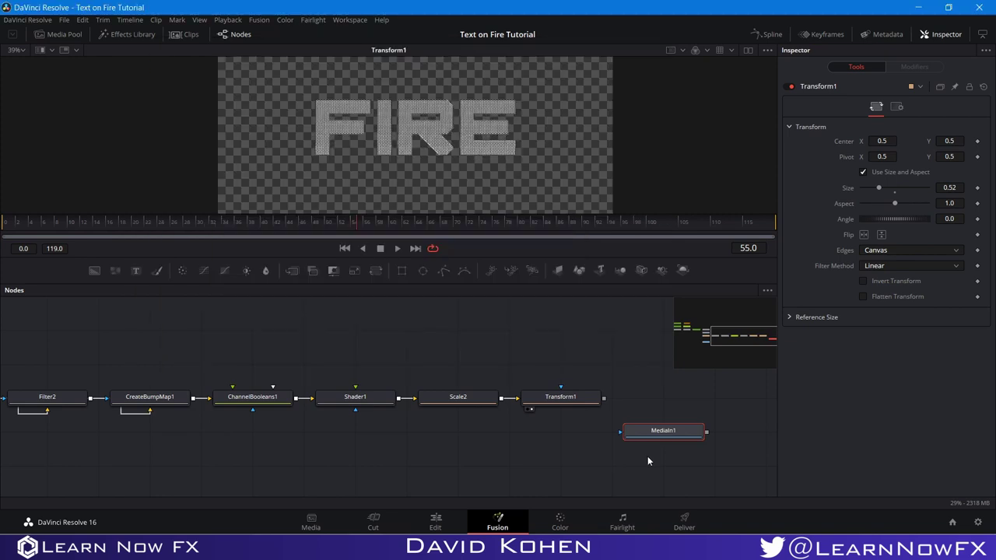
pyautogui.click(471, 415)
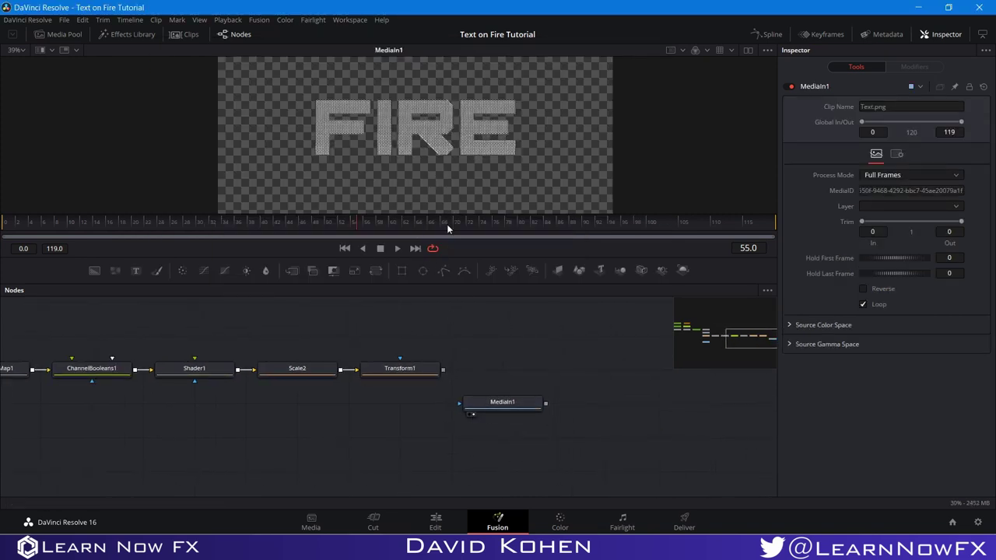
pyautogui.scroll(5, 445, 124)
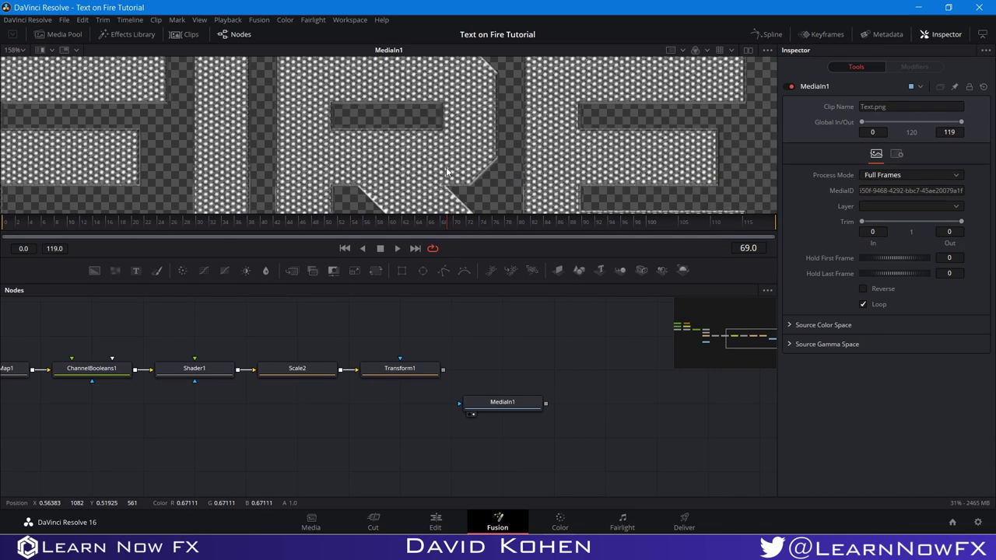
# - Paste a copy of the Text1 node above MediaIn1 and merge it as foreground over MediaIn1
pyautogui.hotkey('ctrl', 'f')
pyautogui.hscroll(-2, 529, 354)
pyautogui.scroll(5, 349, 377)
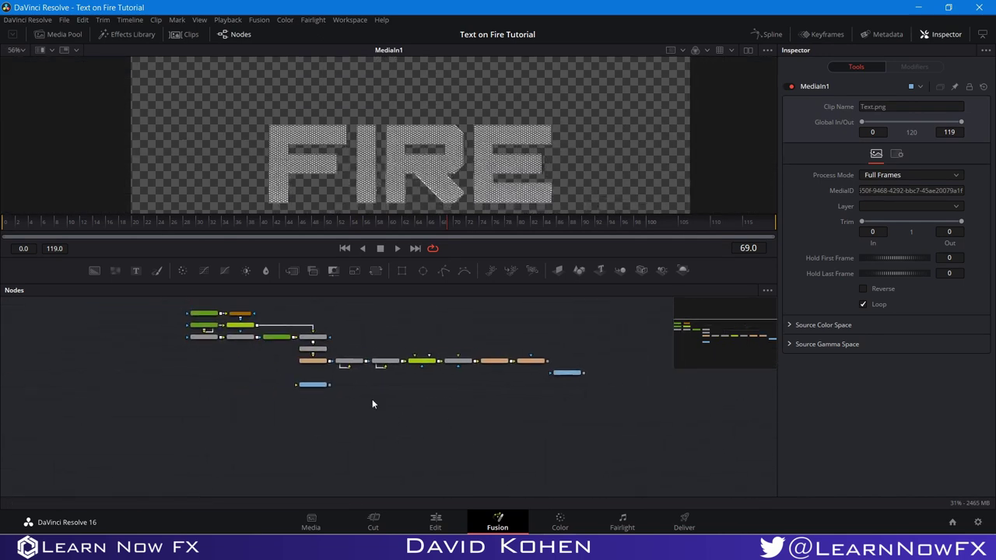
pyautogui.click(210, 365)
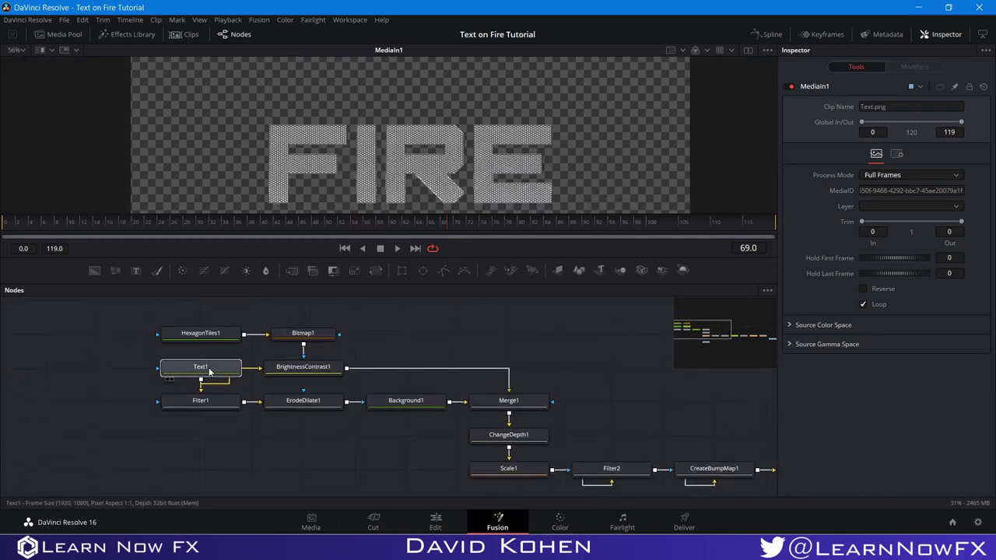
pyautogui.moveTo(459, 355); pyautogui.dragTo(20, 327)
pyautogui.moveTo(396, 380); pyautogui.dragTo(239, 336)
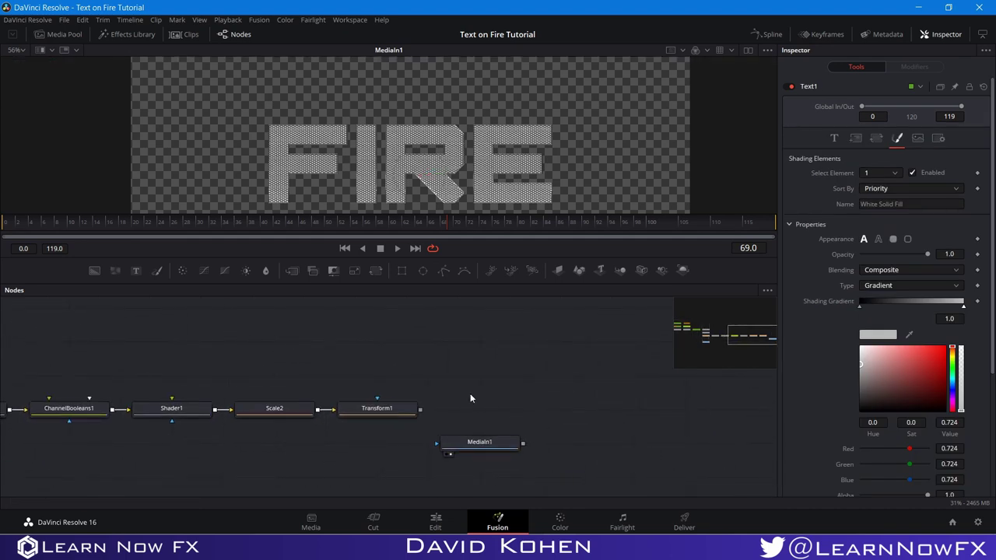
pyautogui.hotkey('ctrl', 'v')
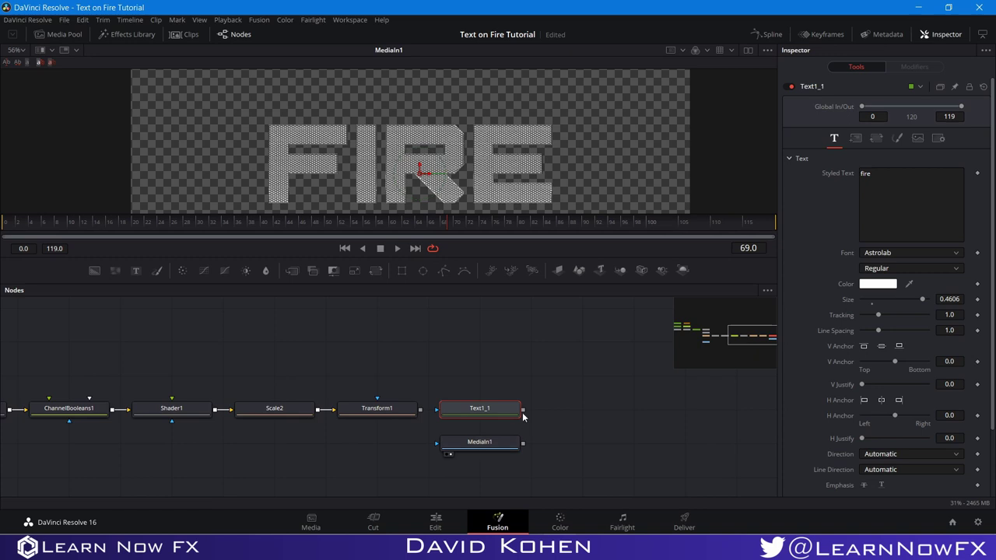
pyautogui.click(523, 445)
pyautogui.moveTo(524, 414); pyautogui.dragTo(526, 448)
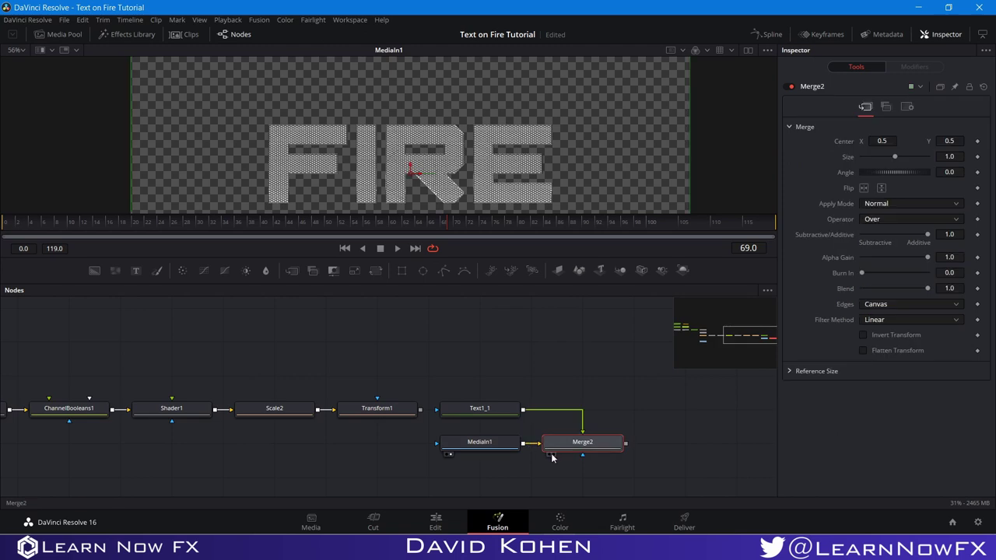
# - Display Merge2 and resize Text1_1 to about 0.2362, shifting it slightly so it aligns with the textured text underneath
pyautogui.click(551, 454)
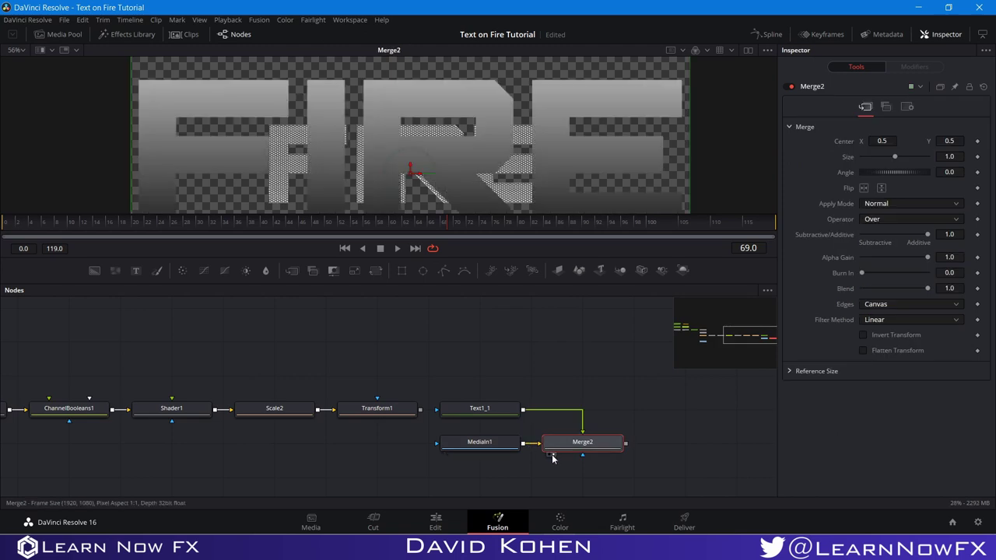
pyautogui.click(487, 411)
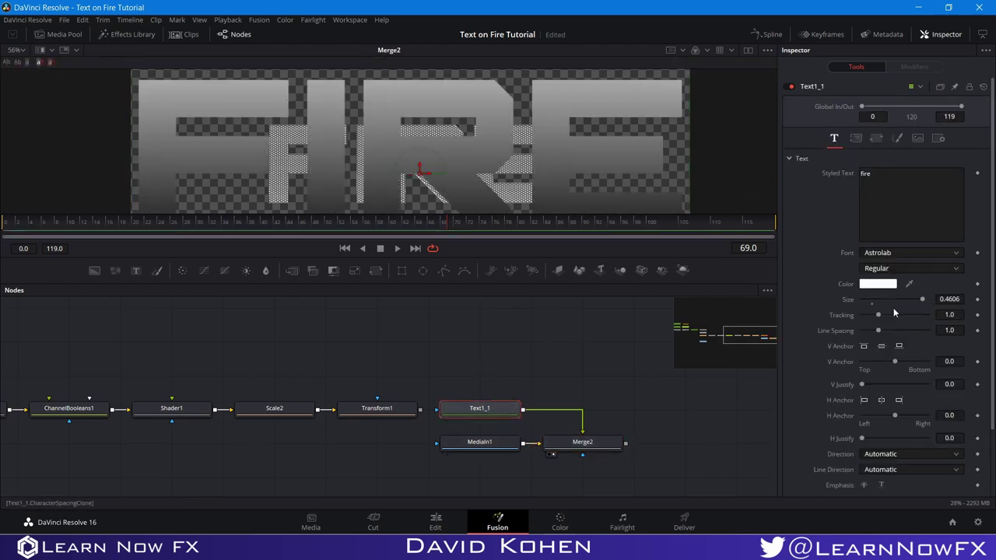
pyautogui.moveTo(922, 299); pyautogui.dragTo(895, 309)
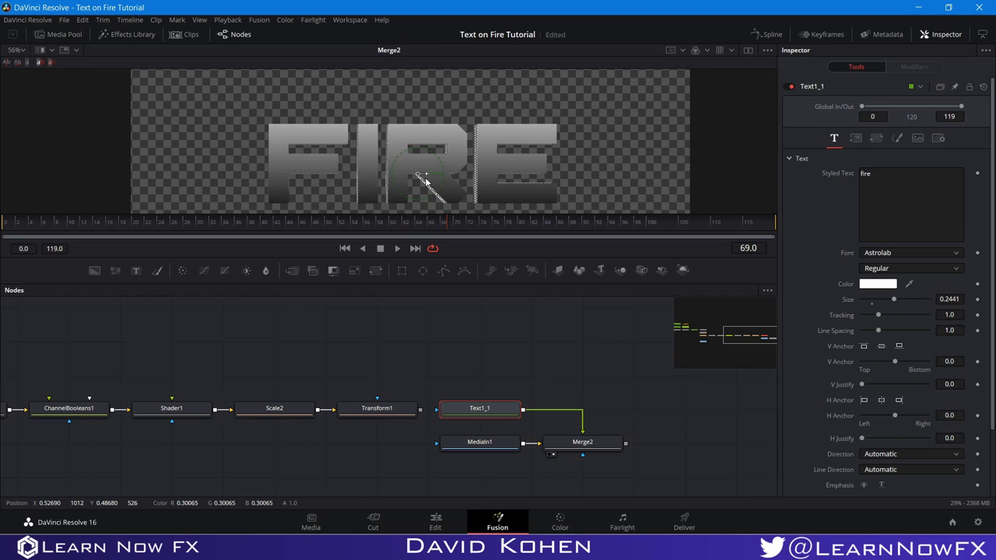
pyautogui.moveTo(426, 181); pyautogui.dragTo(424, 181)
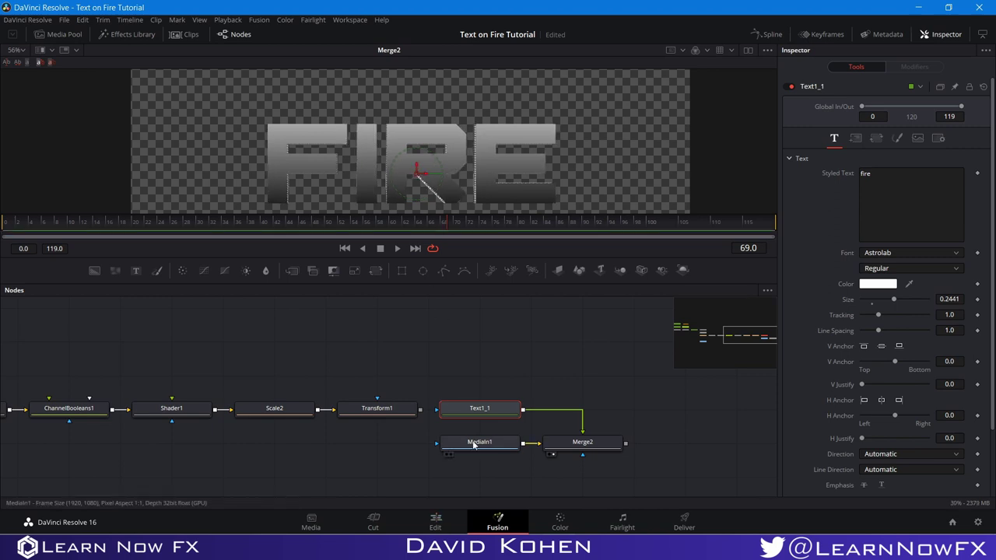
pyautogui.moveTo(893, 300); pyautogui.dragTo(893, 305)
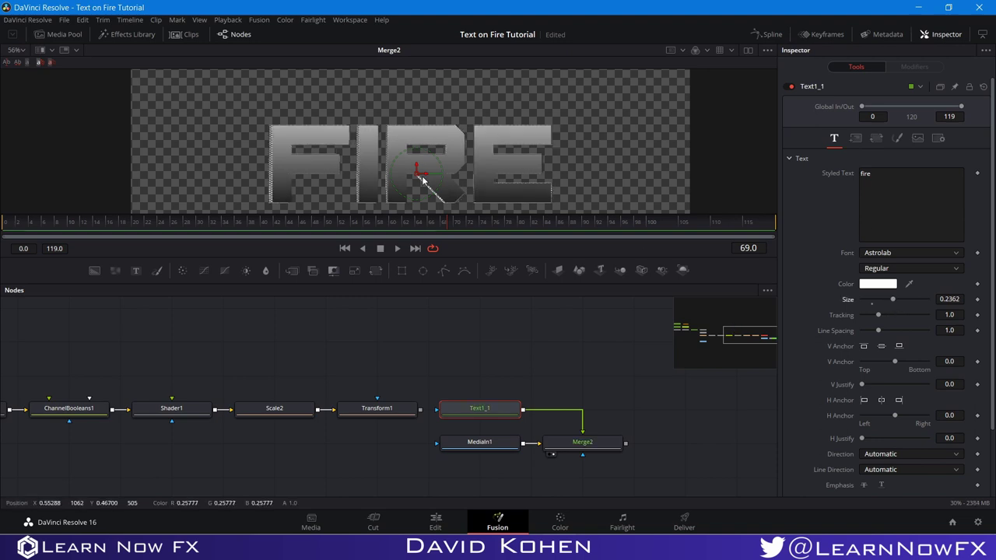
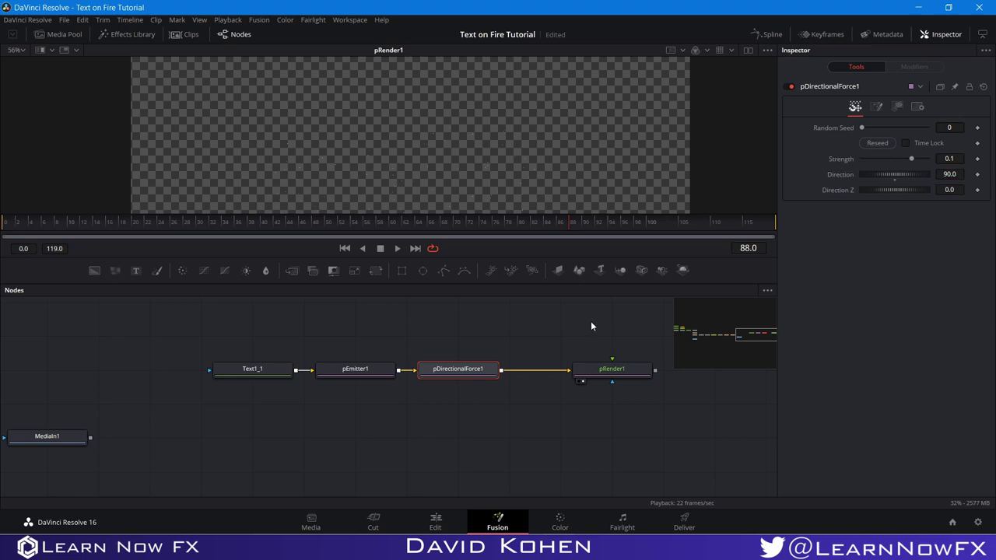
# - Set the probability of pDirectionalForce1 to 0.5 in its conditions
pyautogui.click(877, 106)
pyautogui.click(949, 141)
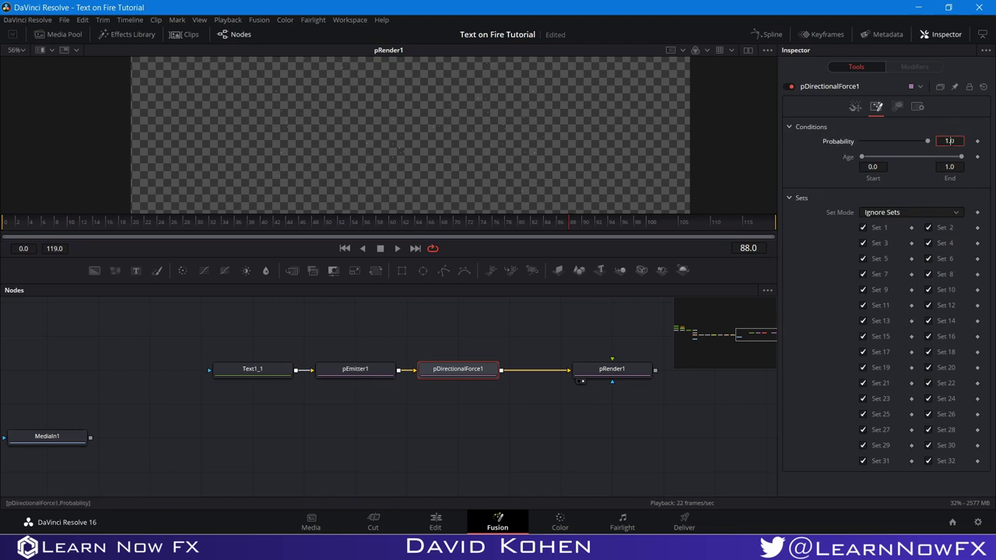
pyautogui.write('0.5')
pyautogui.press('Return')
pyautogui.click(462, 417)
# - Make room before pRender1 and insert a pTurbulence node between pDirectionalForce1 and pRender1
pyautogui.moveTo(537, 331); pyautogui.dragTo(409, 326)
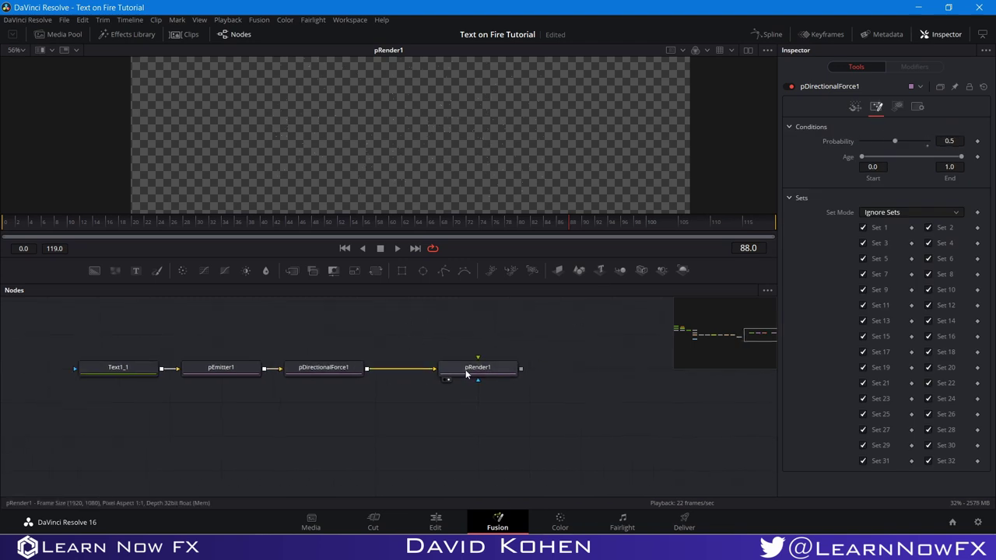
pyautogui.moveTo(466, 370); pyautogui.dragTo(569, 369)
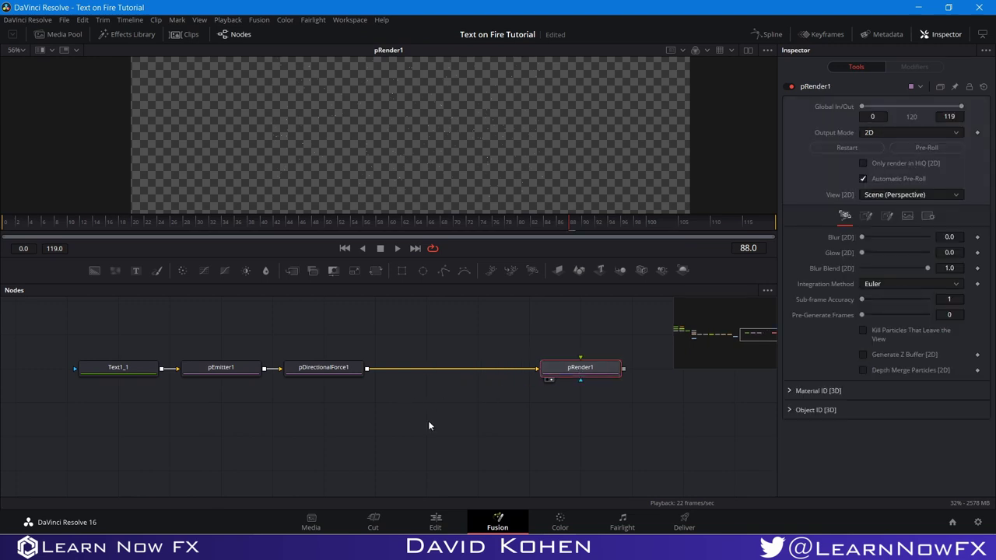
pyautogui.click(406, 425)
pyautogui.hotkey('shift', 'space')
pyautogui.write('ptu')
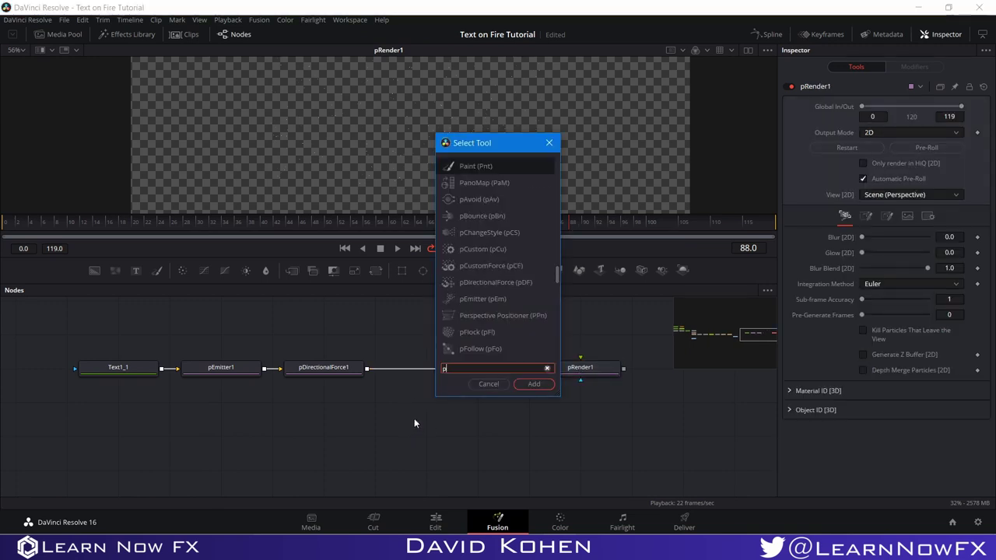
pyautogui.click(533, 388)
pyautogui.moveTo(424, 442); pyautogui.dragTo(460, 367)
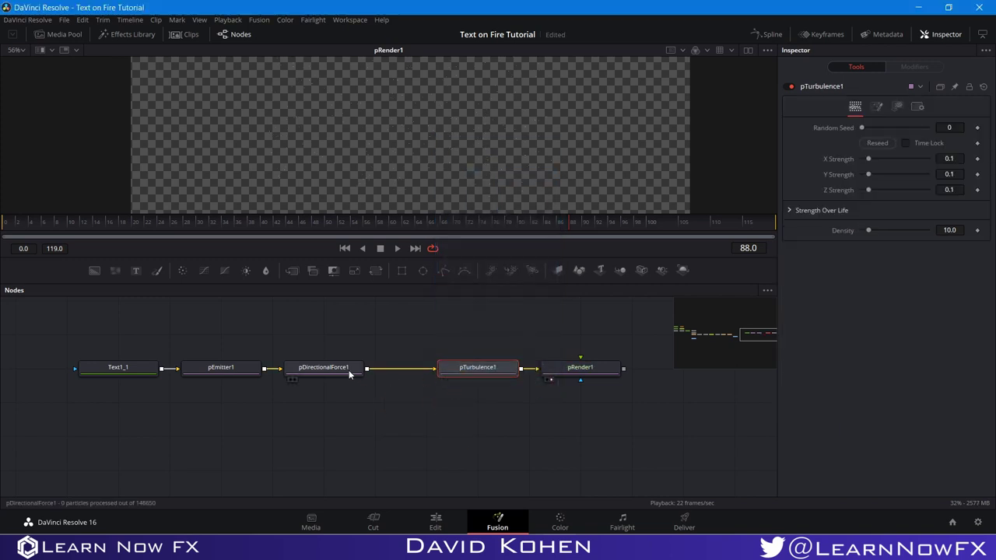
pyautogui.moveTo(462, 401); pyautogui.dragTo(457, 376)
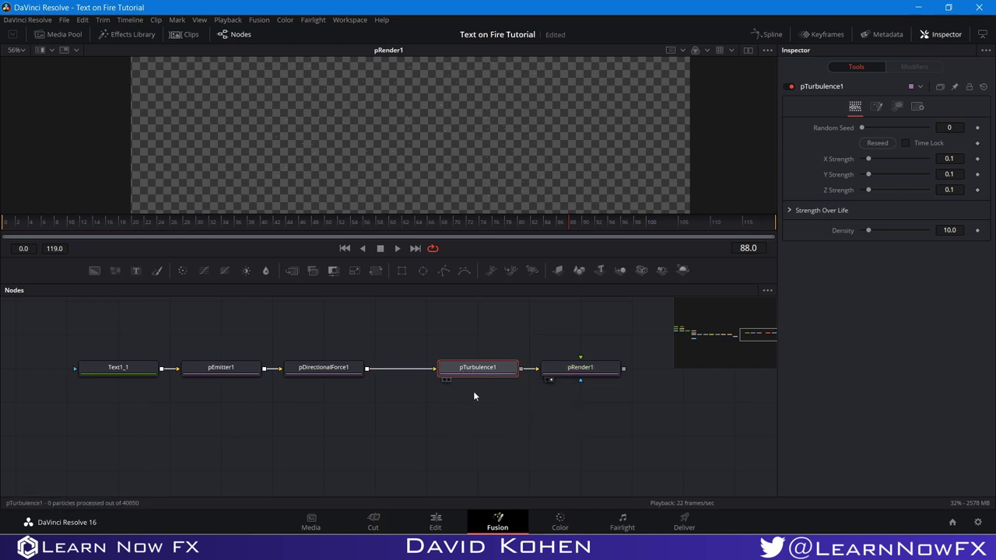
# - Rearrange the nodes so pTurbulence1 sits in a second row below pDirectionalForce1, with pRender1 beside it
pyautogui.moveTo(473, 371)
pyautogui.mouseDown()
pyautogui.moveTo(464, 416)
pyautogui.moveTo(463, 367)
pyautogui.mouseUp()
pyautogui.moveTo(545, 371); pyautogui.dragTo(514, 436)
pyautogui.click(514, 437)
pyautogui.moveTo(474, 369); pyautogui.dragTo(427, 406)
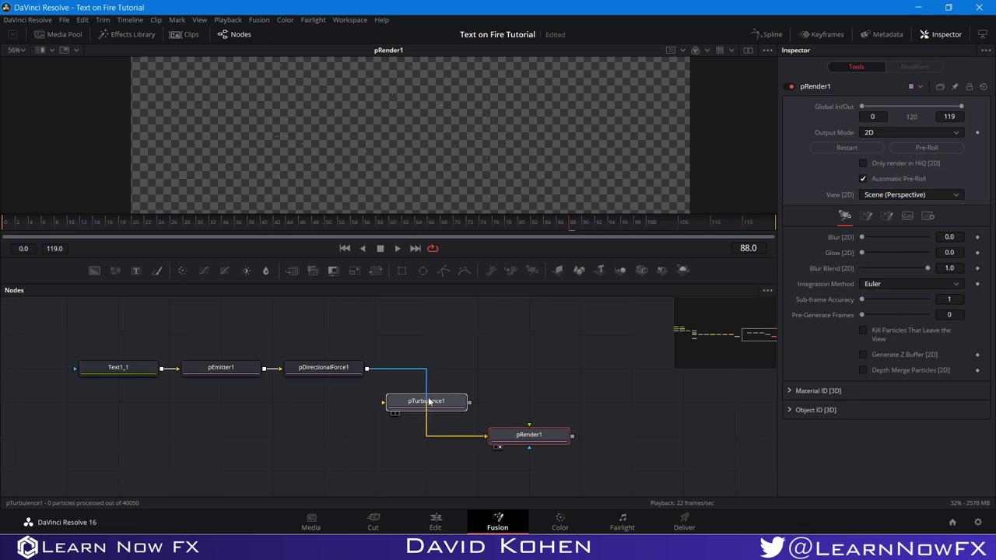
pyautogui.click(428, 406)
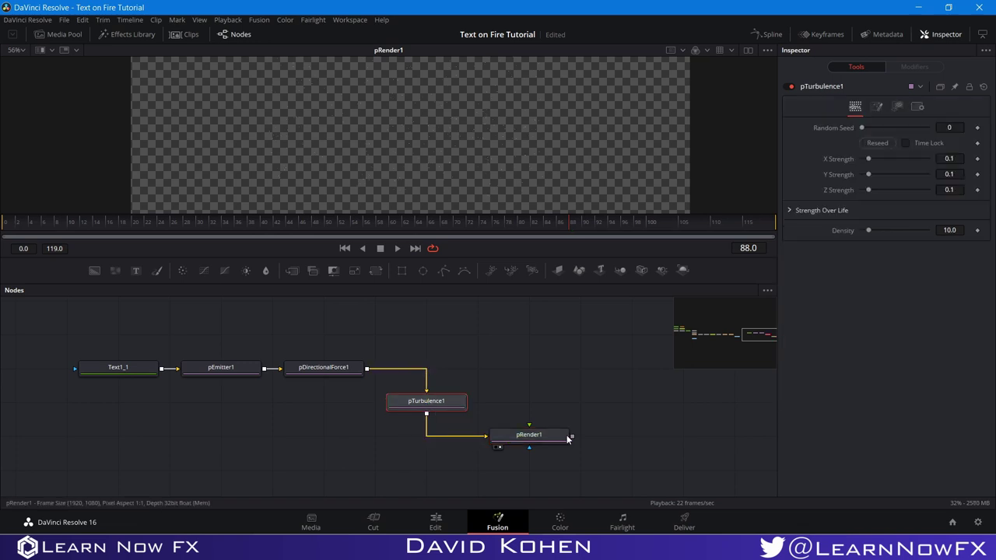
pyautogui.moveTo(533, 436); pyautogui.dragTo(545, 414)
pyautogui.click(509, 400)
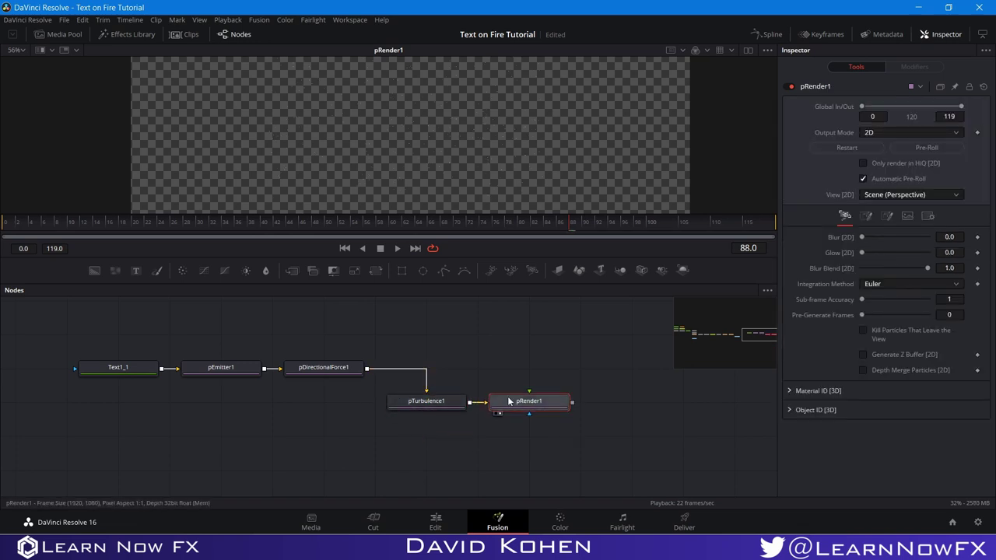
# - Configure pTurbulence1 with density 40, X strength about 0.504, Y strength about 0.268, Z strength about 0.378, and a reseeded random seed
pyautogui.click(435, 408)
pyautogui.click(949, 230)
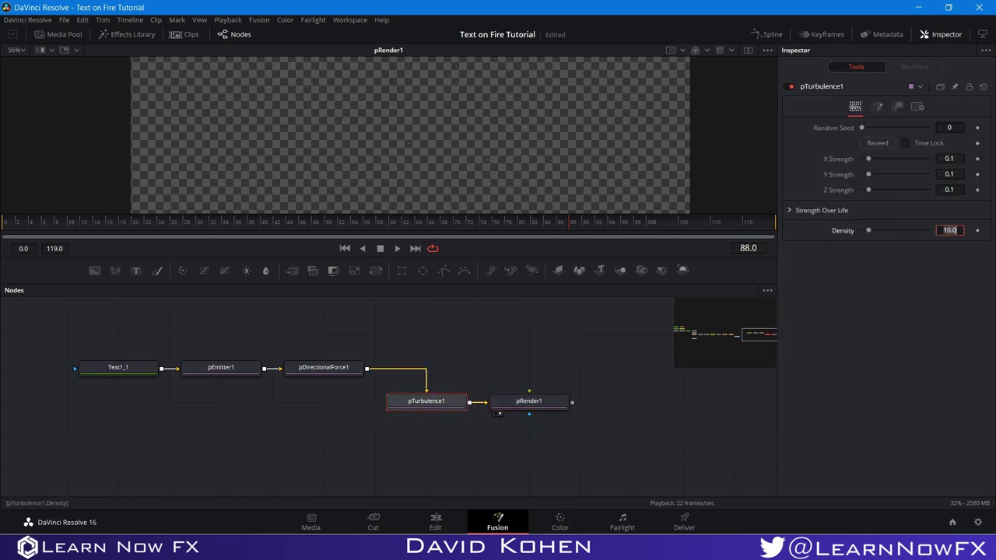
pyautogui.write('40')
pyautogui.press('Return')
pyautogui.click(653, 424)
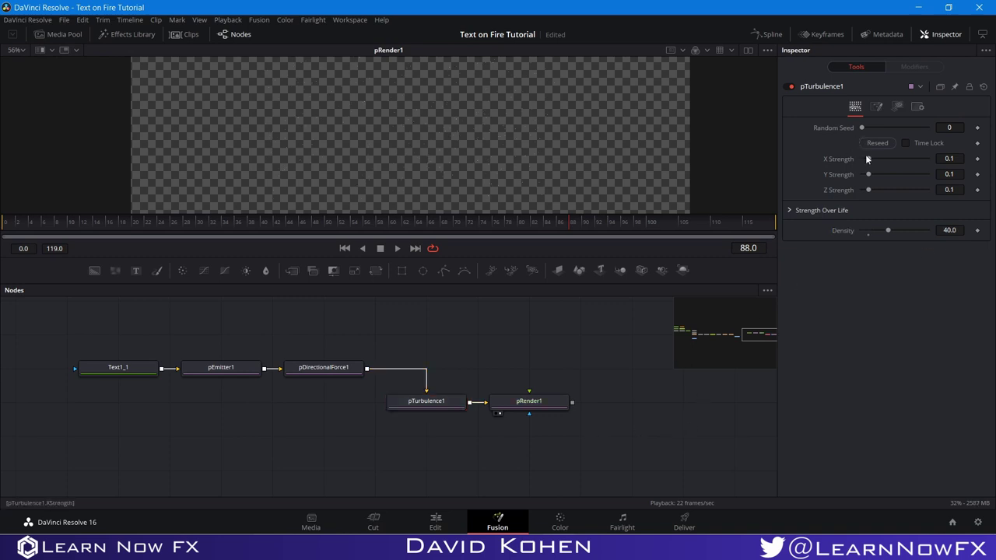
pyautogui.moveTo(866, 157); pyautogui.dragTo(888, 194)
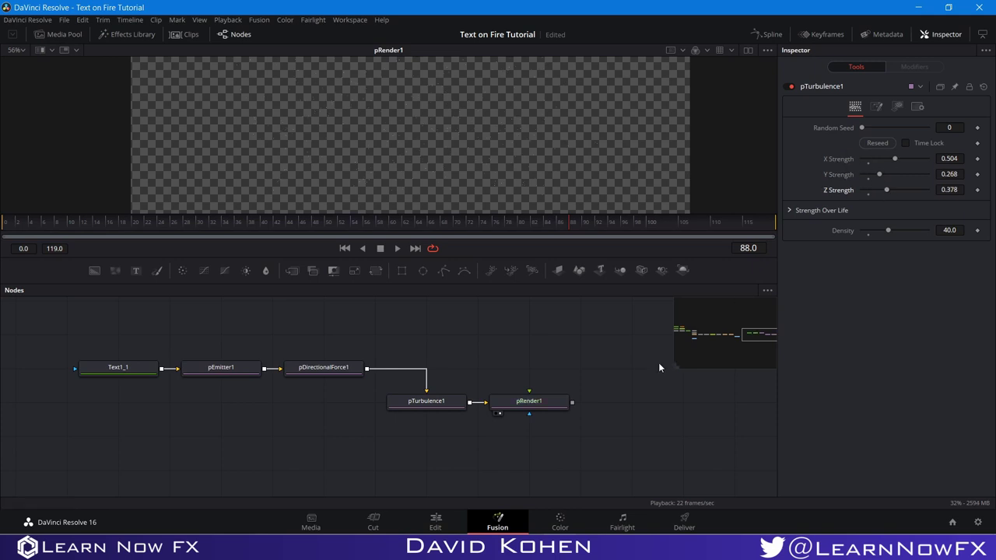
pyautogui.click(861, 144)
# - Turn off the checker underlay in the viewer so the particles show against black
pyautogui.rightClick(442, 163)
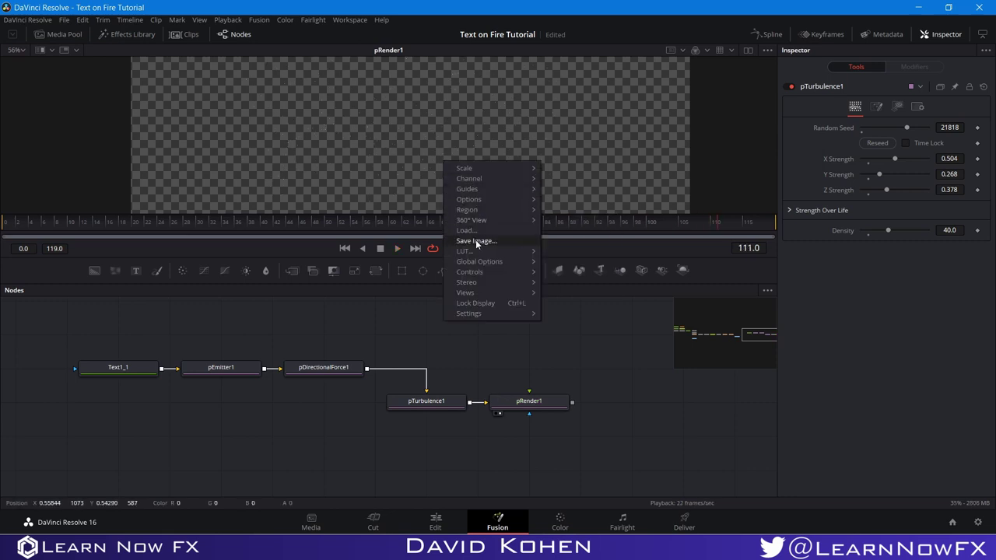
pyautogui.moveTo(495, 186)
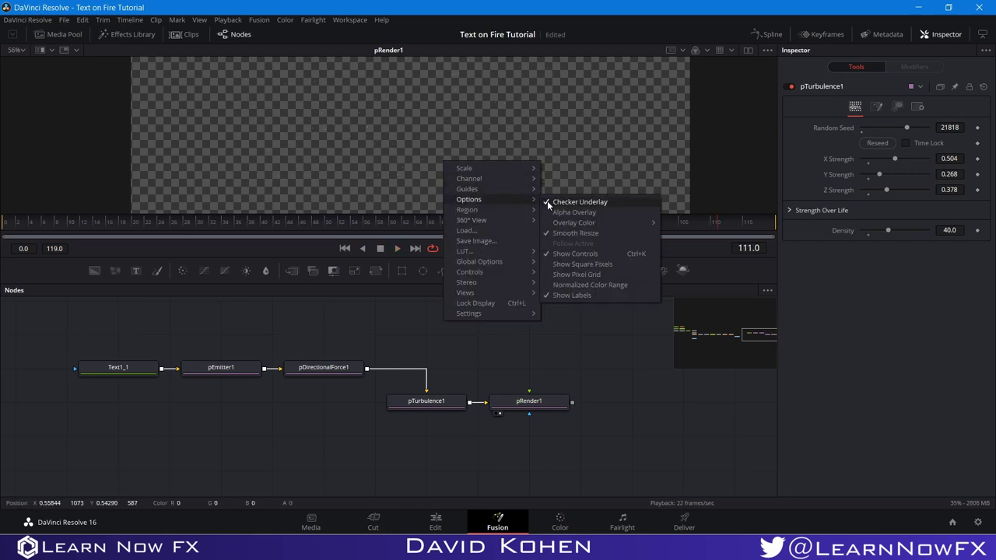
pyautogui.click(547, 202)
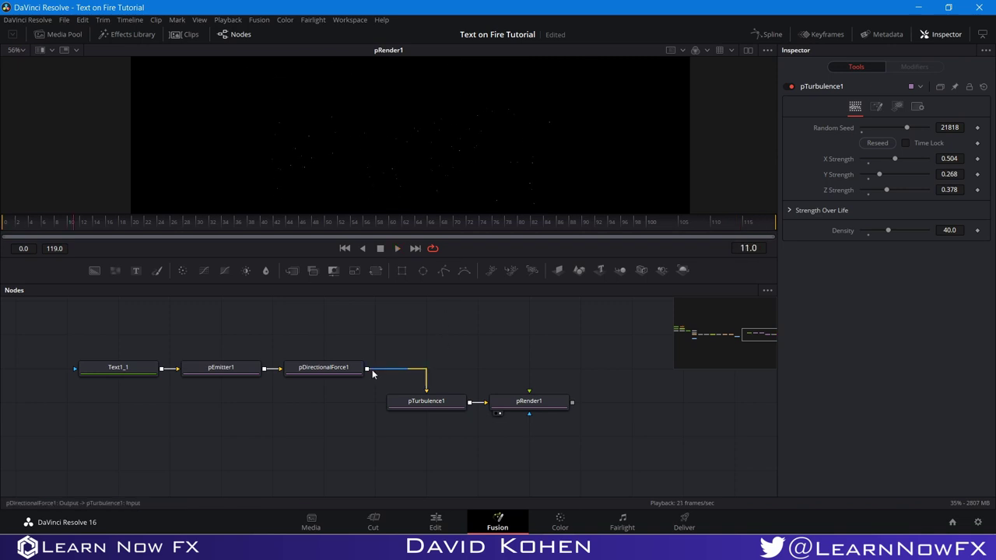
# - Set the particle lifespan of pEmitter1 to 25
pyautogui.click(212, 369)
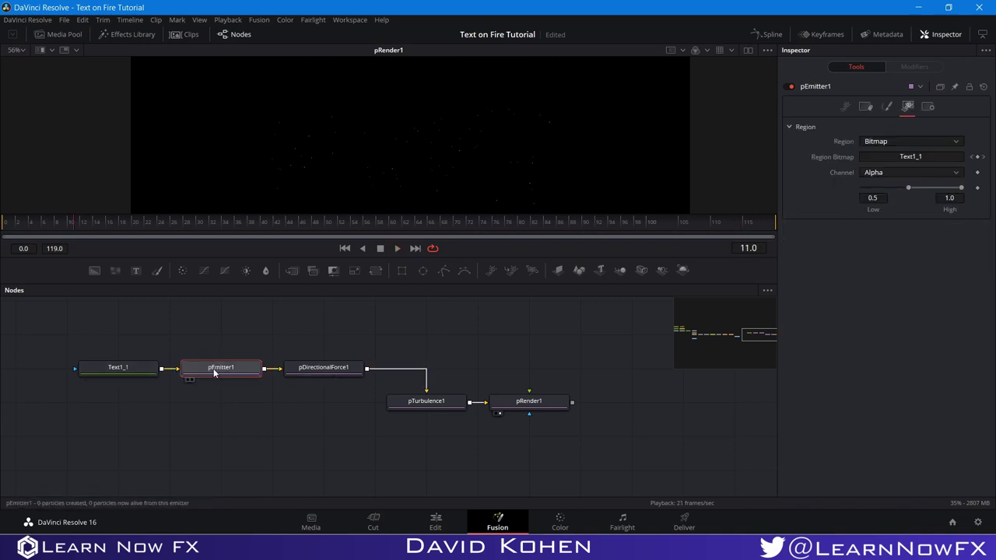
pyautogui.click(845, 106)
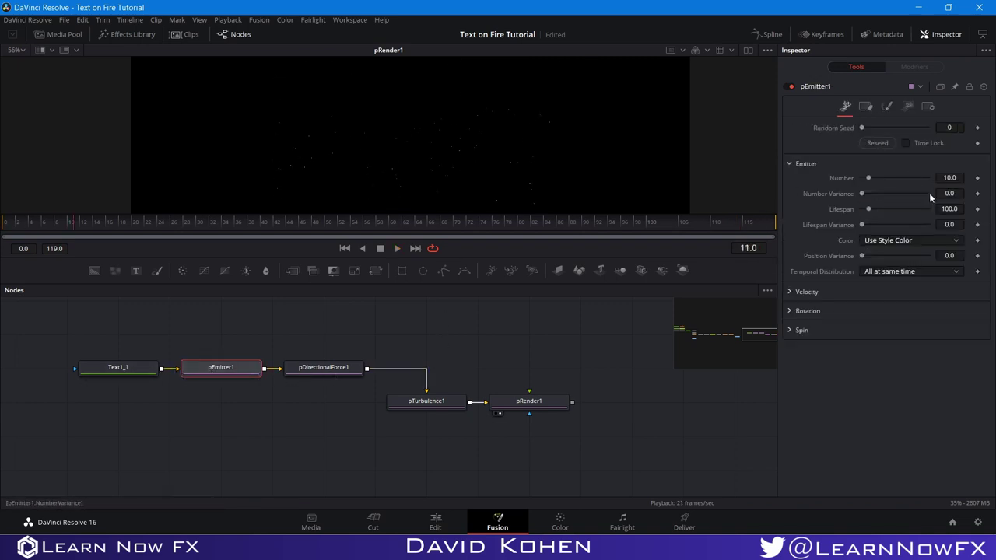
pyautogui.click(948, 209)
pyautogui.write('25')
pyautogui.press('Return')
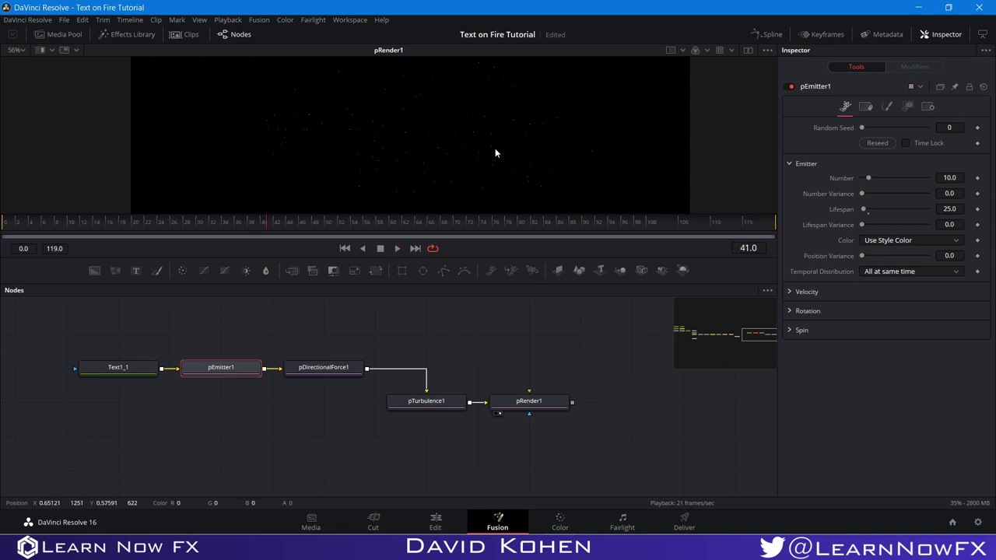
# - Set the number of particles in pEmitter1 to 1000 and play back the animation to preview it
pyautogui.moveTo(443, 158); pyautogui.dragTo(467, 110)
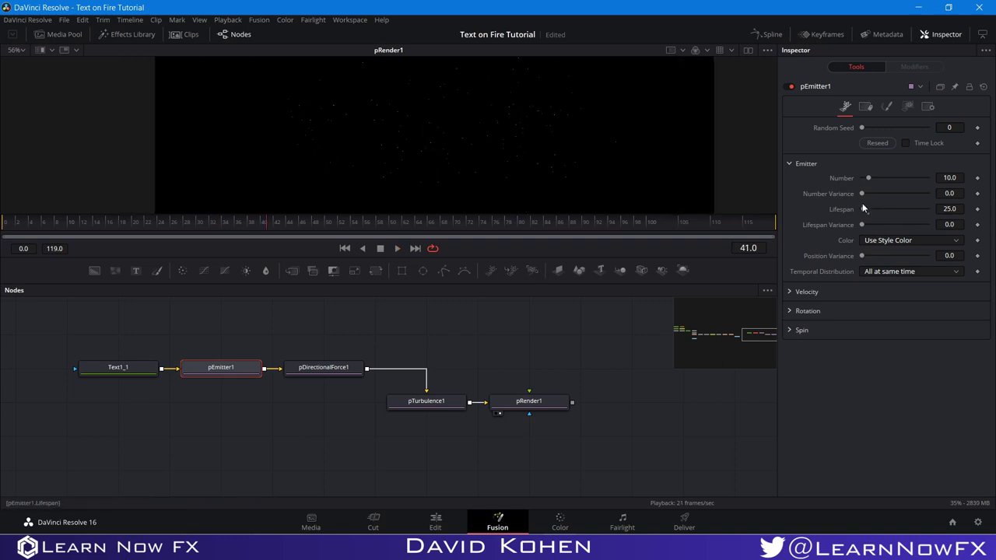
pyautogui.click(948, 177)
pyautogui.write('00')
pyautogui.press('Return')
pyautogui.press('space')
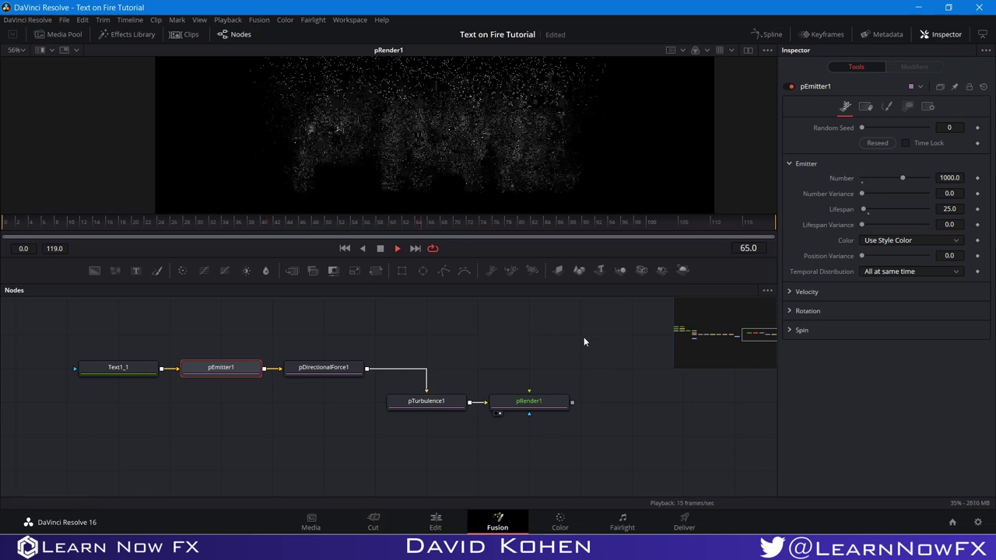
pyautogui.press('space')
pyautogui.scroll(-2, 431, 162)
pyautogui.press('space')
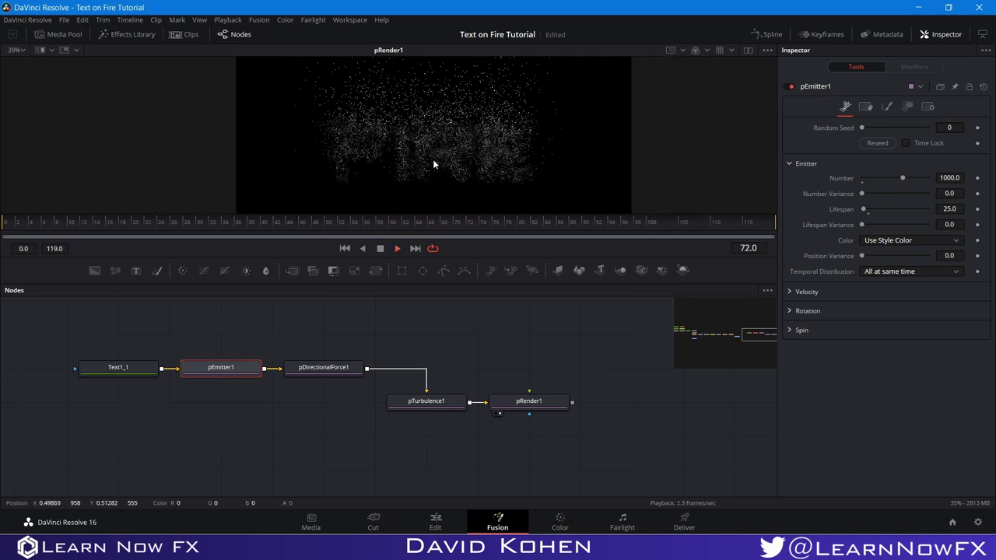
pyautogui.press('space')
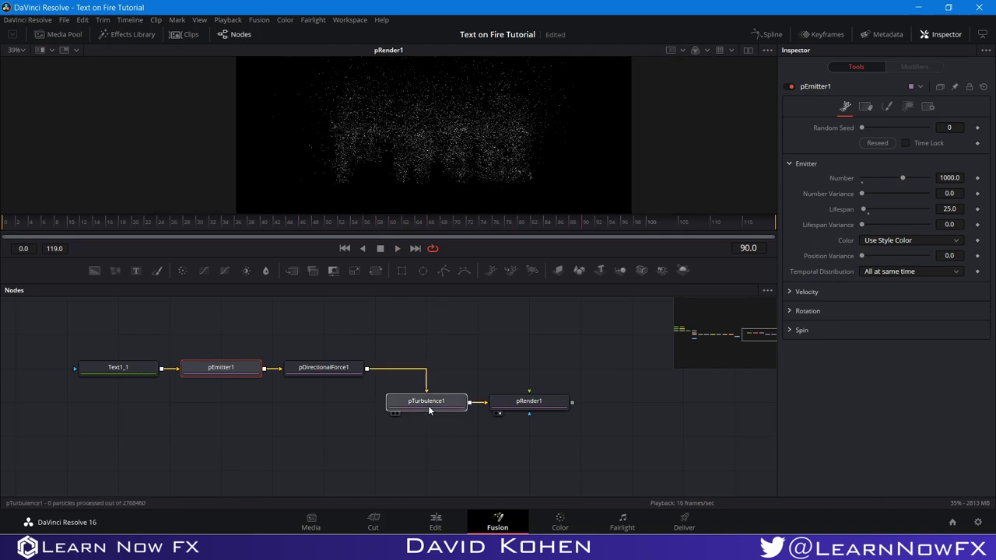
# - Line pTurbulence1 up in the row after pDirectionalForce1 and place pRender1 directly below it
pyautogui.moveTo(423, 405); pyautogui.dragTo(428, 373)
pyautogui.moveTo(498, 408); pyautogui.dragTo(467, 381)
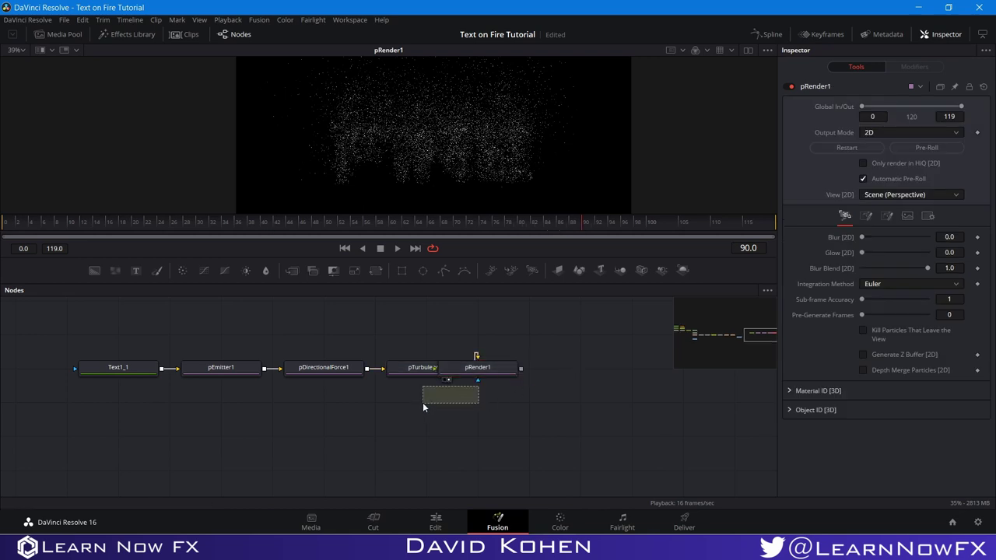
pyautogui.scroll(-2, 422, 403)
pyautogui.moveTo(491, 338); pyautogui.dragTo(434, 380)
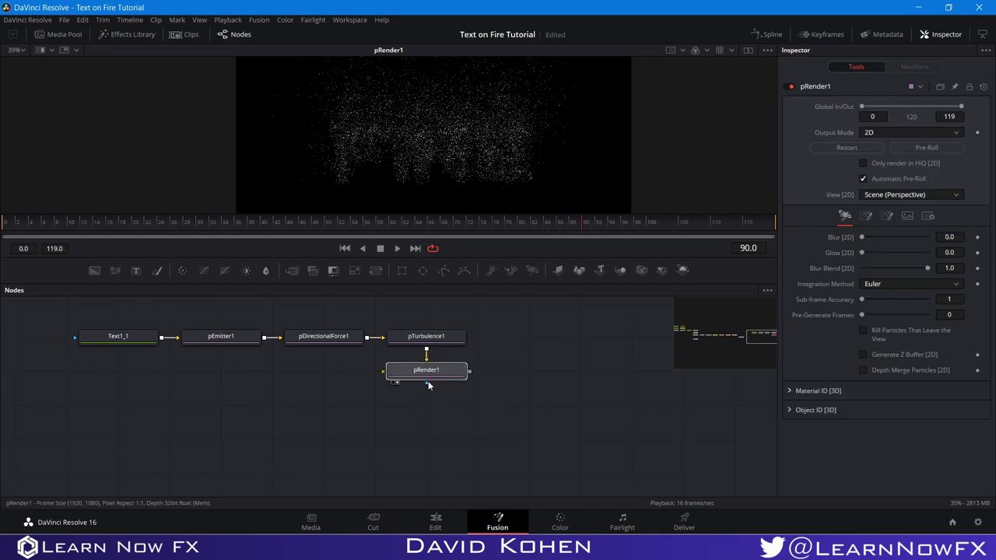
# - Add a Blur node after pRender1 and set its blur size to 7
pyautogui.moveTo(471, 422); pyautogui.dragTo(389, 426)
pyautogui.click(300, 374)
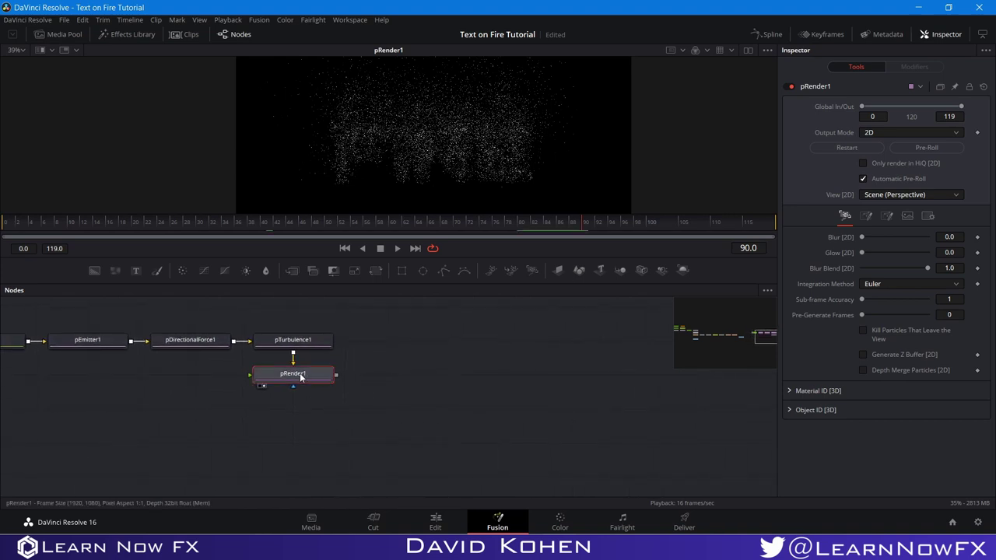
pyautogui.hotkey('shift', 'space')
pyautogui.write('blu')
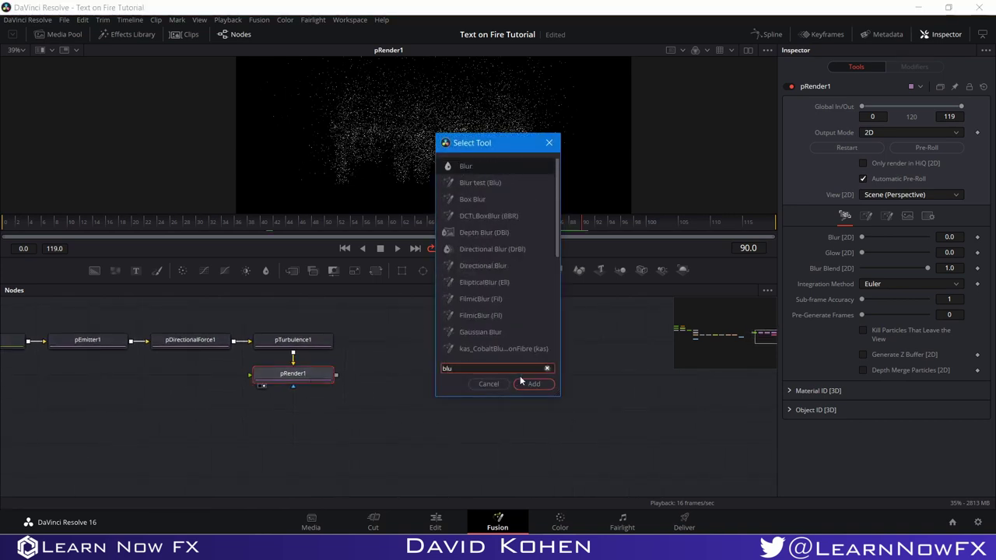
pyautogui.click(522, 381)
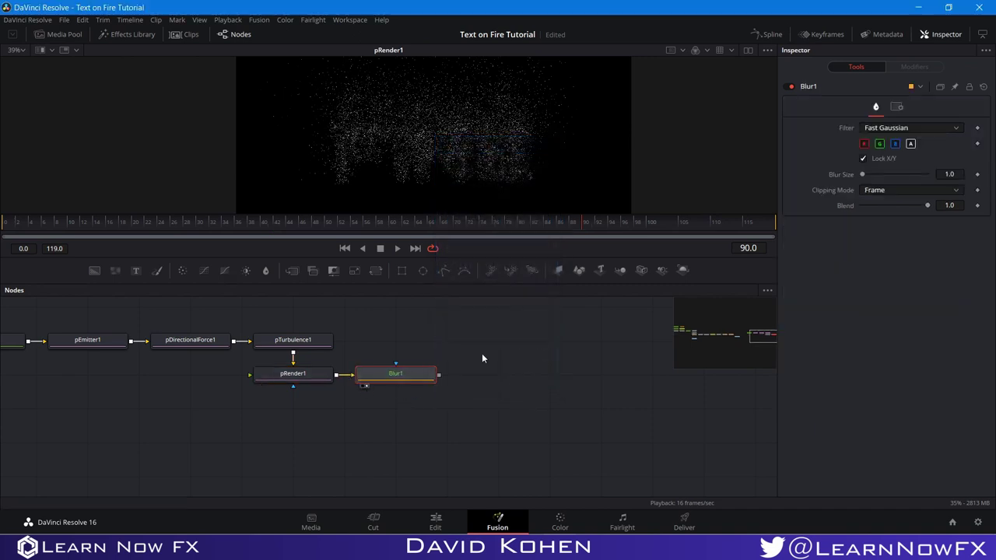
pyautogui.click(949, 175)
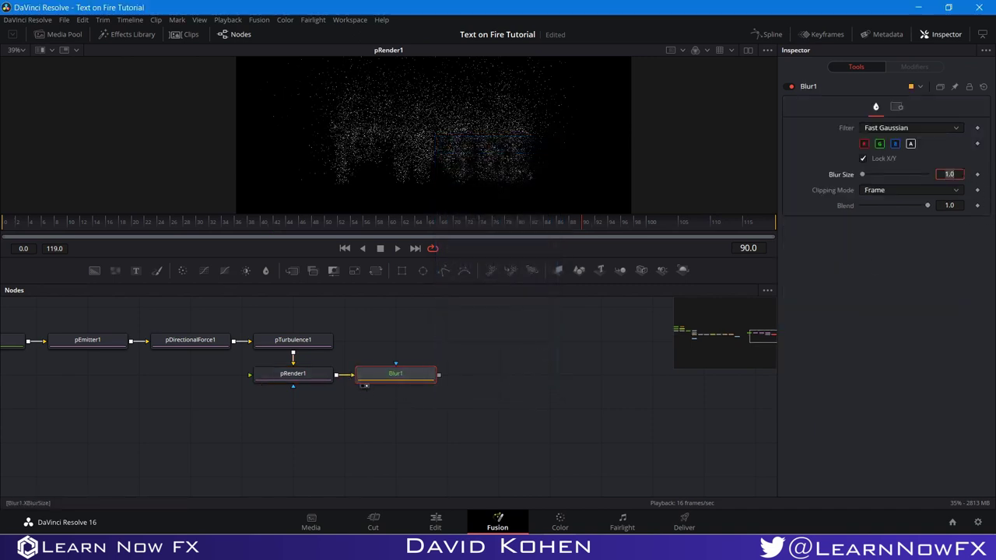
pyautogui.write('7')
pyautogui.press('Return')
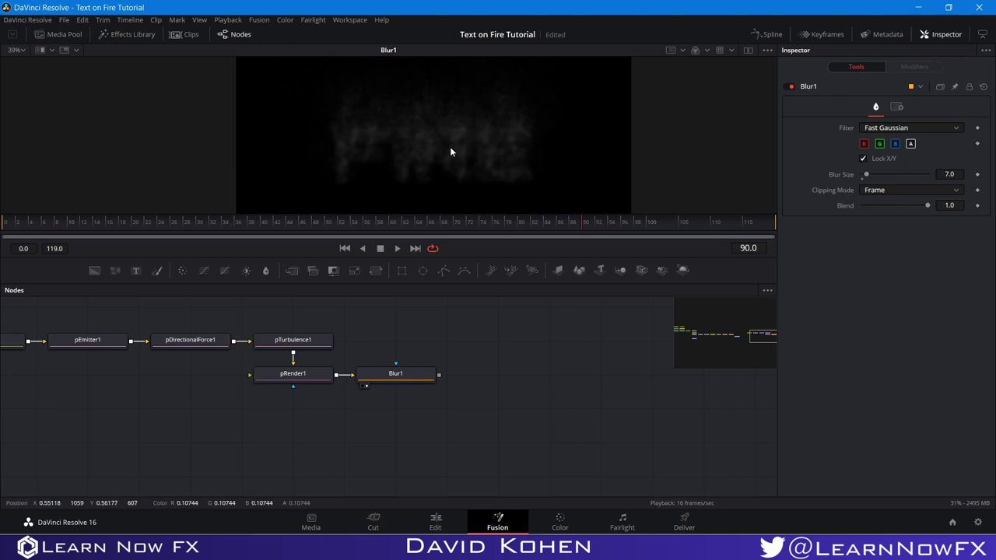
# - Add a Soft Glow node after Blur1
pyautogui.scroll(2, 443, 152)
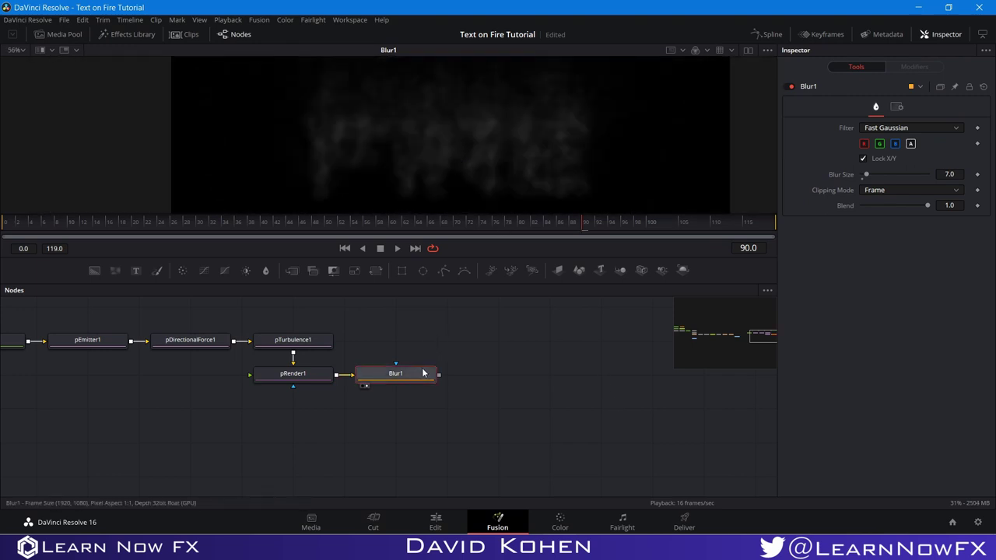
pyautogui.hotkey('shift', 'space')
pyautogui.write('soft')
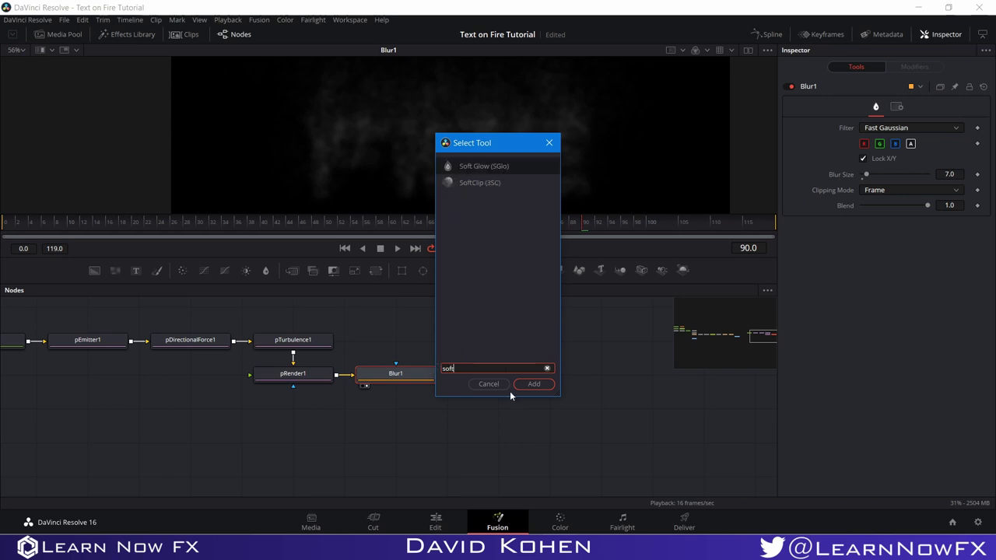
pyautogui.click(532, 381)
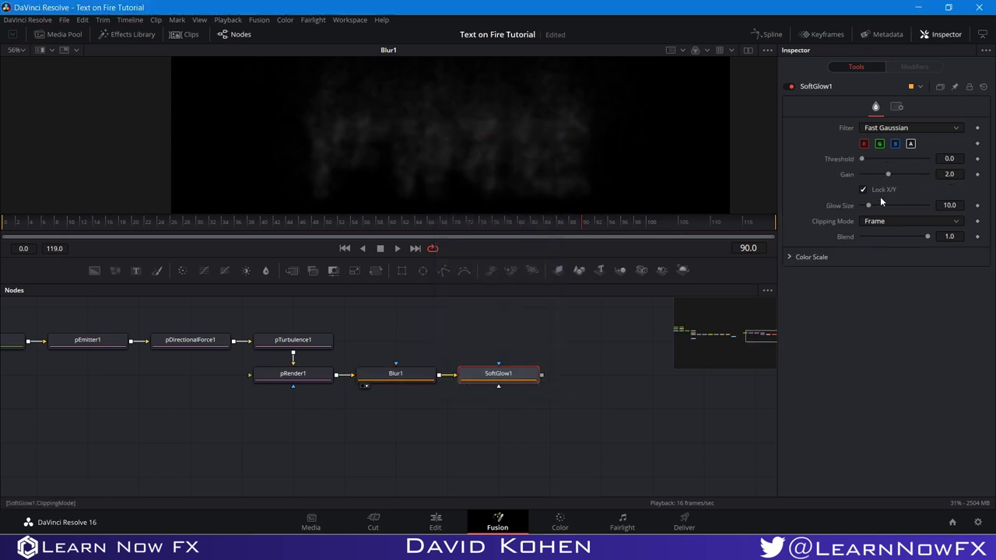
# - Raise the gain of SoftGlow1 to about 3.03, show the node in the viewer and play back the glowing particles
pyautogui.click(959, 178)
pyautogui.press('Return')
pyautogui.click(505, 348)
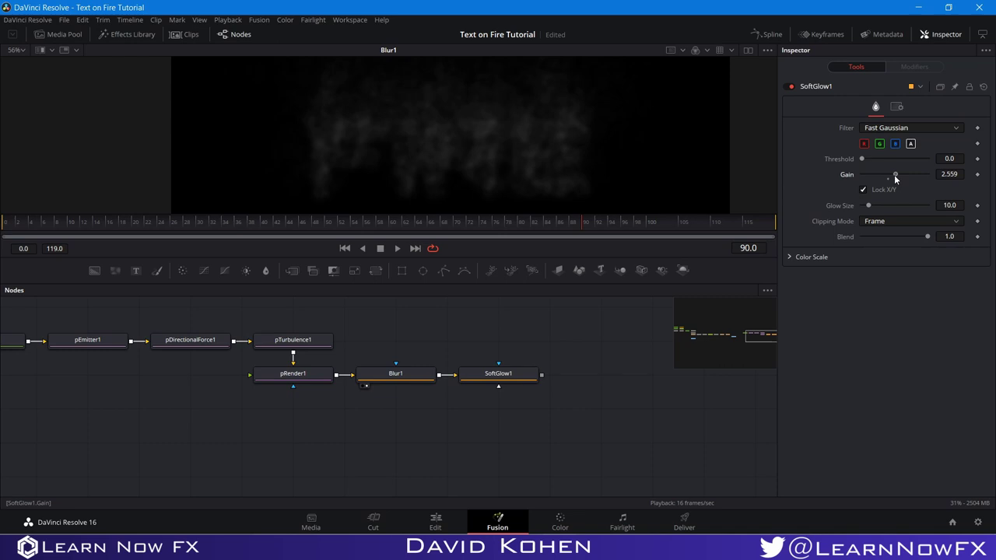
pyautogui.moveTo(895, 176); pyautogui.dragTo(898, 177)
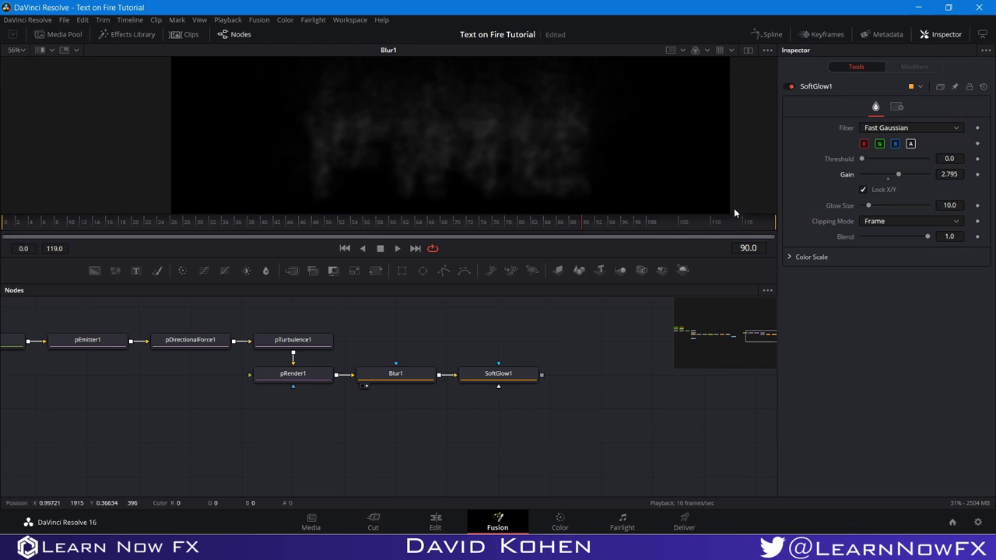
pyautogui.click(468, 386)
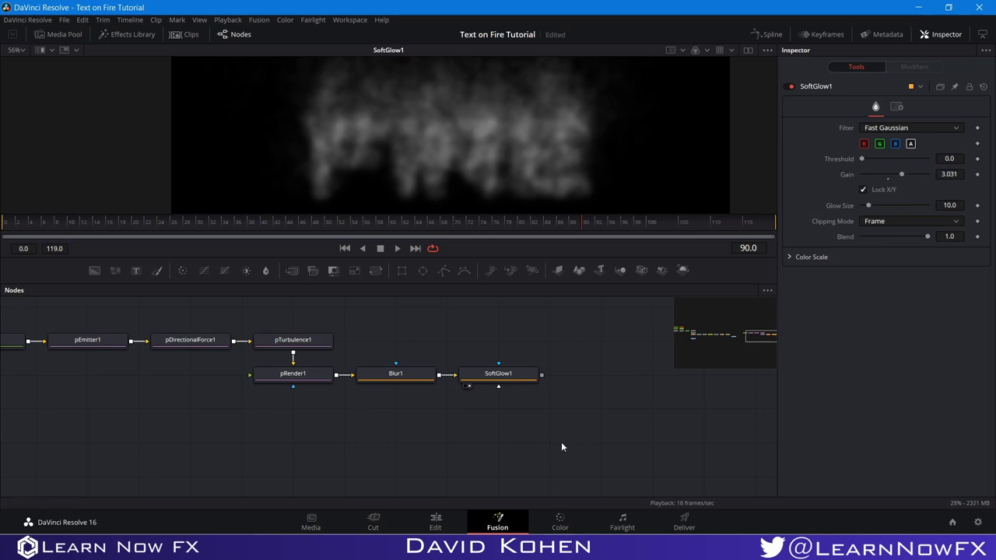
pyautogui.click(521, 376)
pyautogui.press('space')
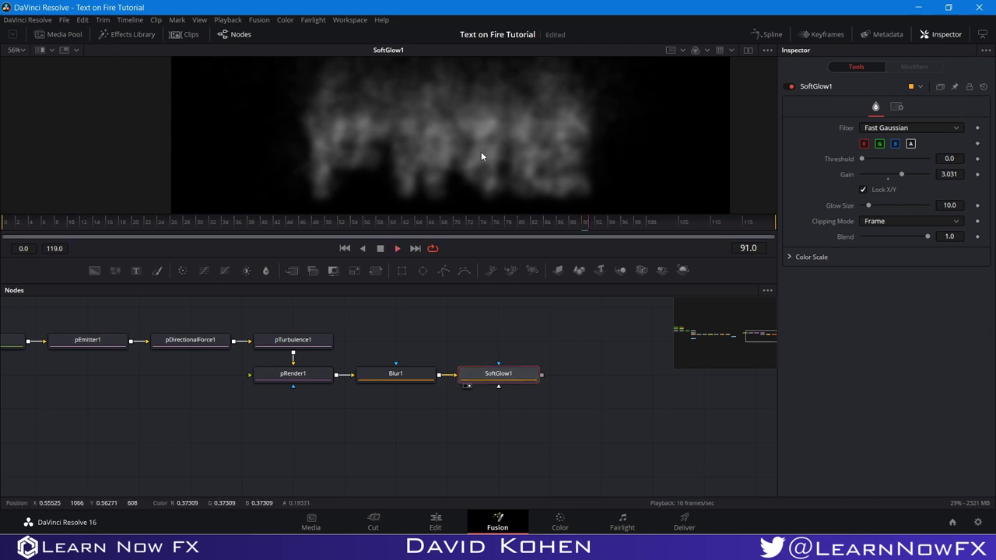
pyautogui.scroll(-2, 465, 158)
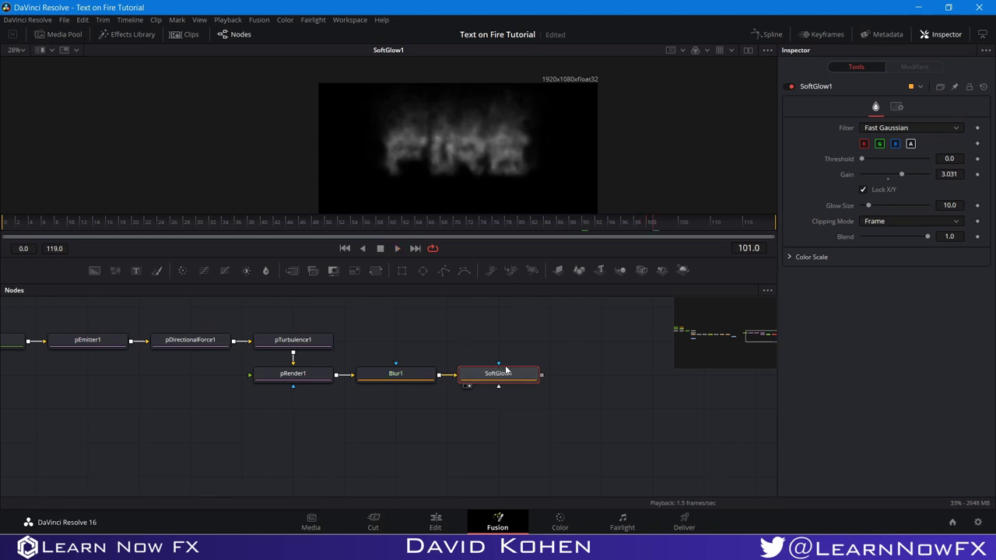
# - Add an Abstraction node after SoftGlow1, show it in the viewer and place it directly below SoftGlow1
pyautogui.hotkey('shift', 'space')
pyautogui.write('ab')
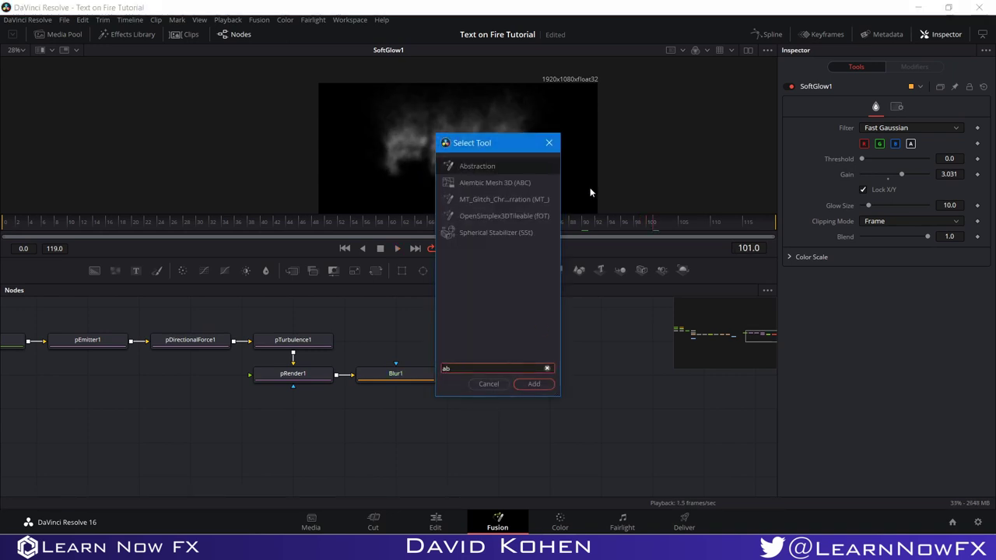
pyautogui.click(528, 385)
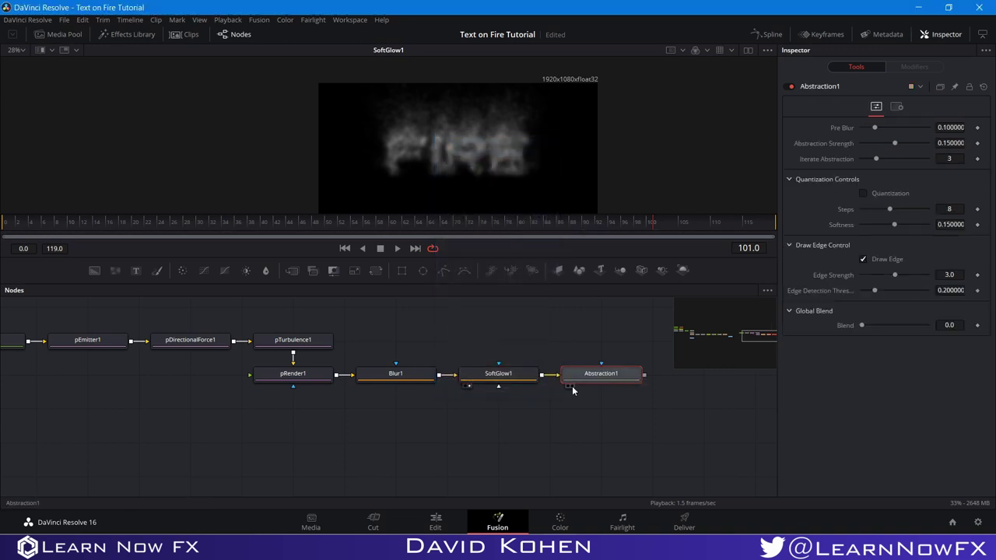
pyautogui.click(550, 400)
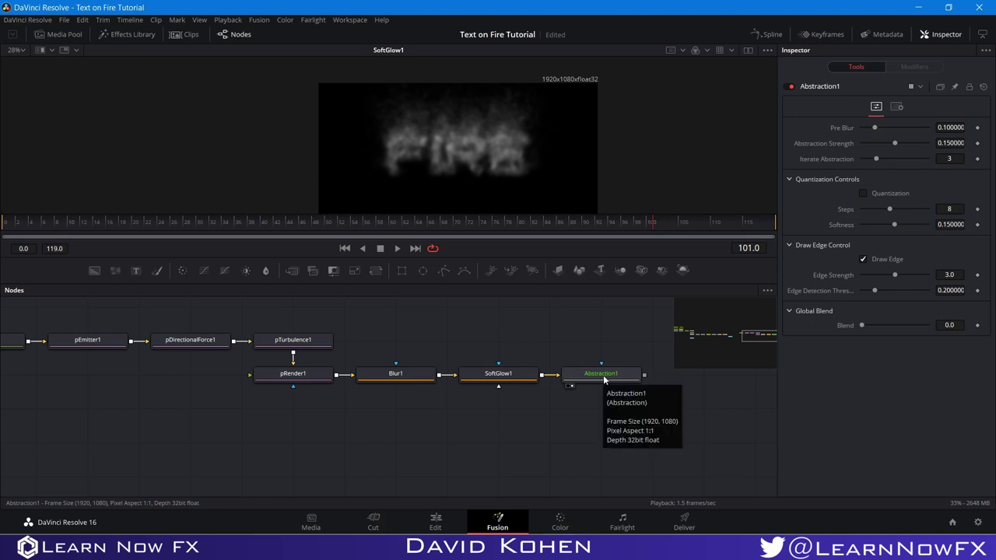
pyautogui.press('1')
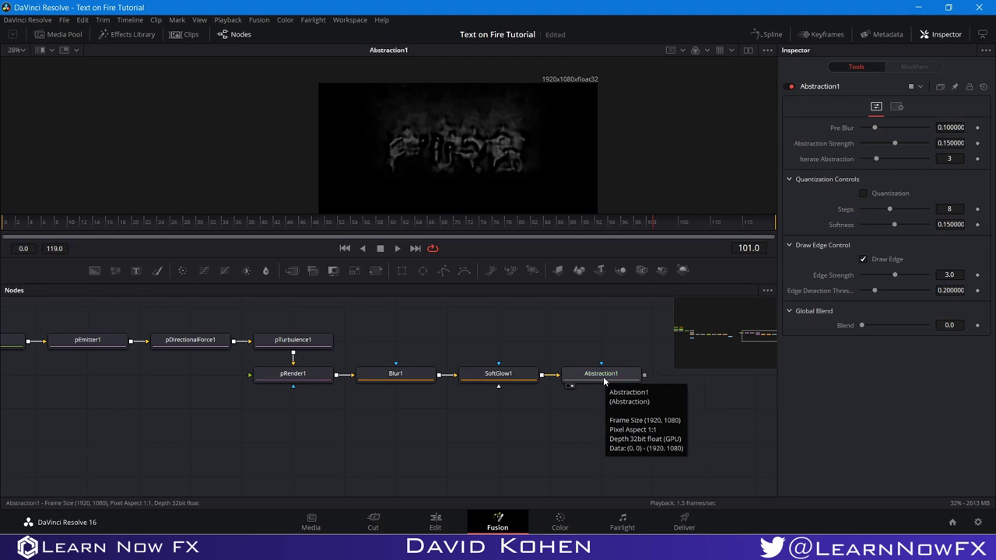
pyautogui.moveTo(606, 379); pyautogui.dragTo(492, 422)
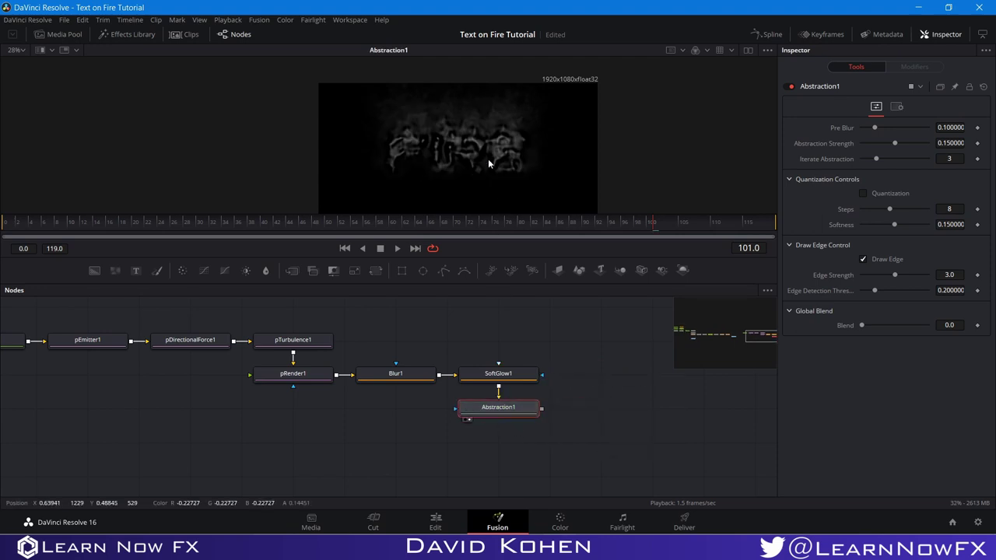
# - Set Abstraction1's edge strength to about 0.378 and its abstraction strength to about 0.021
pyautogui.scroll(5, 479, 159)
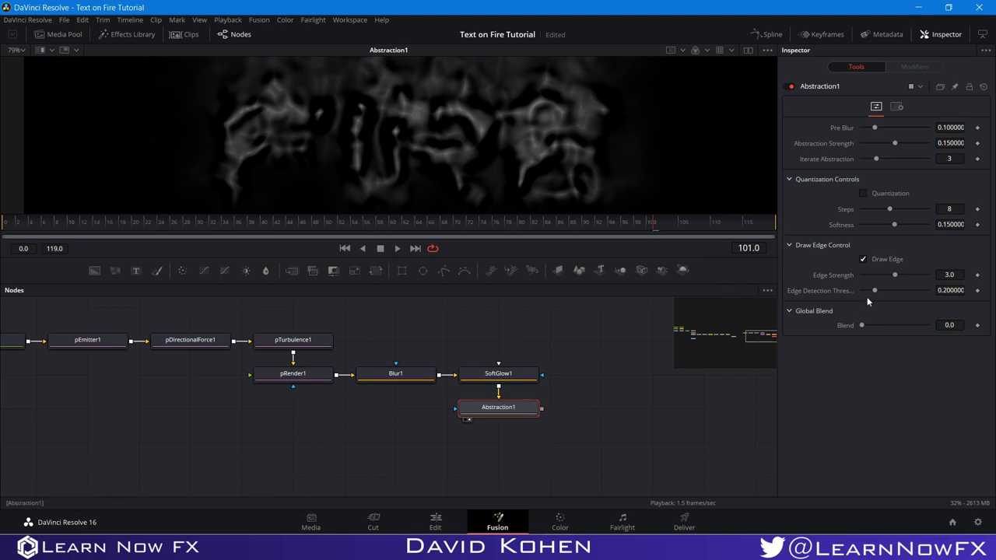
pyautogui.moveTo(894, 278); pyautogui.dragTo(865, 278)
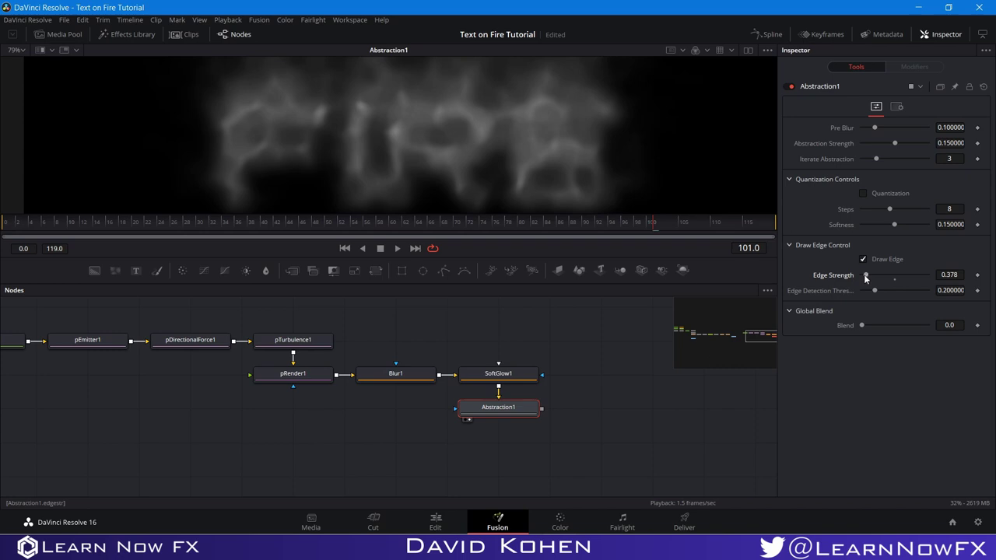
pyautogui.moveTo(896, 143); pyautogui.dragTo(864, 147)
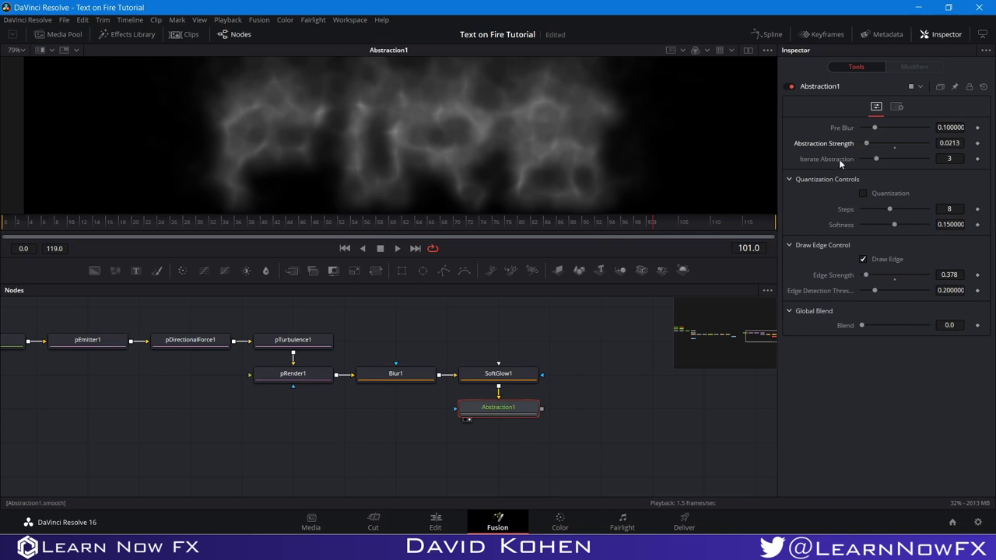
pyautogui.scroll(-3, 448, 168)
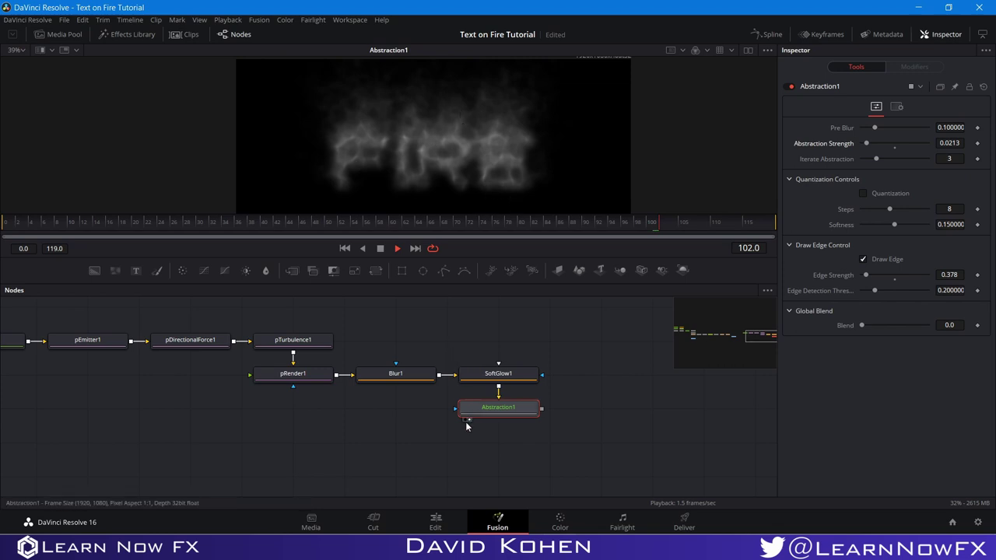
# - Lower the playback rendering quality and play the animation to preview the abstracted flames
pyautogui.rightClick(453, 239)
pyautogui.click(469, 269)
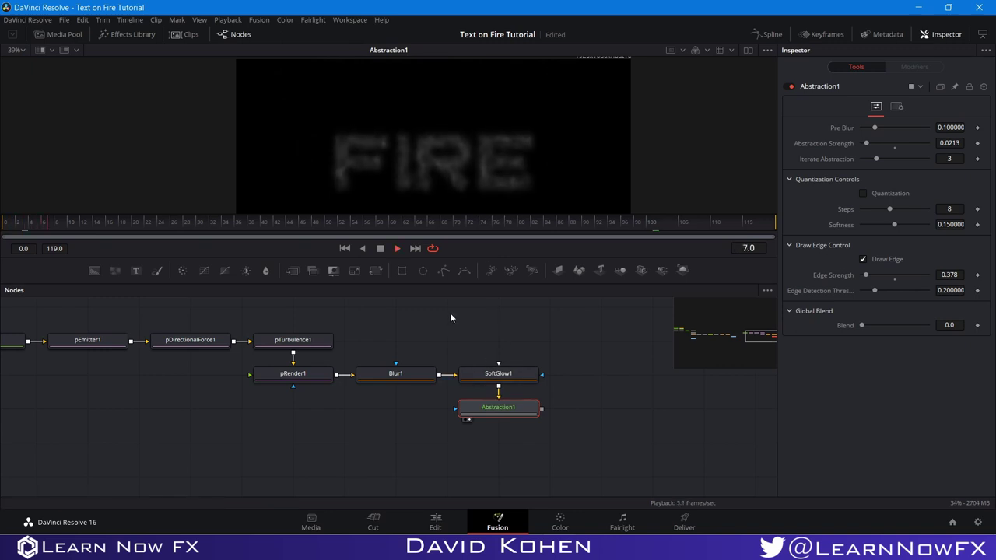
pyautogui.press('space')
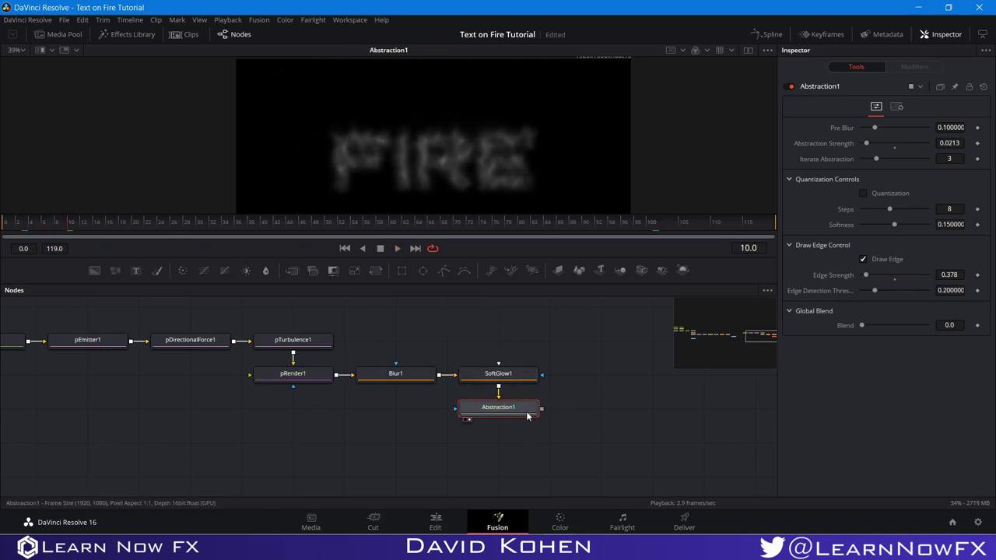
# - Add a Tintensity node after Abstraction1 and show it in the viewer
pyautogui.hotkey('shift', 'space')
pyautogui.write('ab')
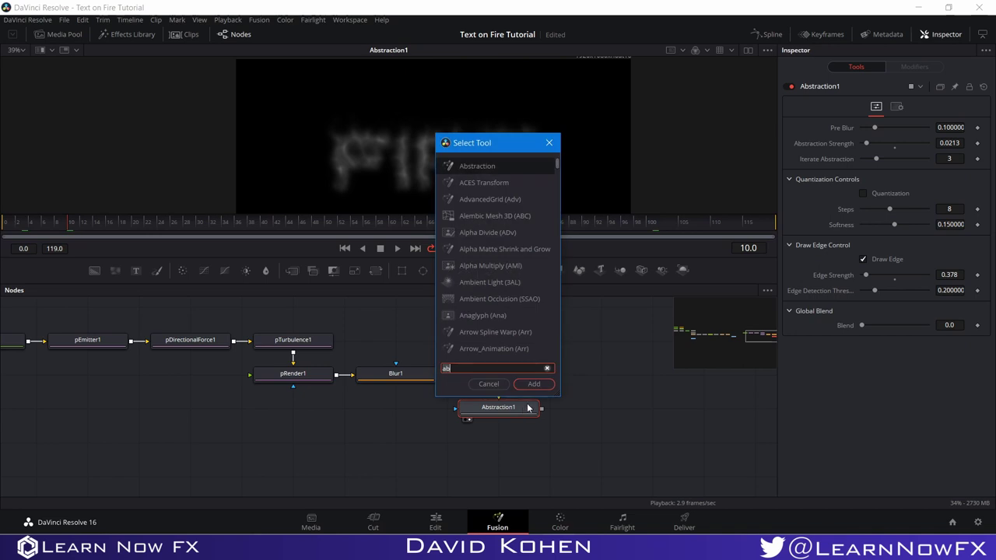
pyautogui.press('BackSpace')
pyautogui.press('BackSpace')
pyautogui.write('tnt')
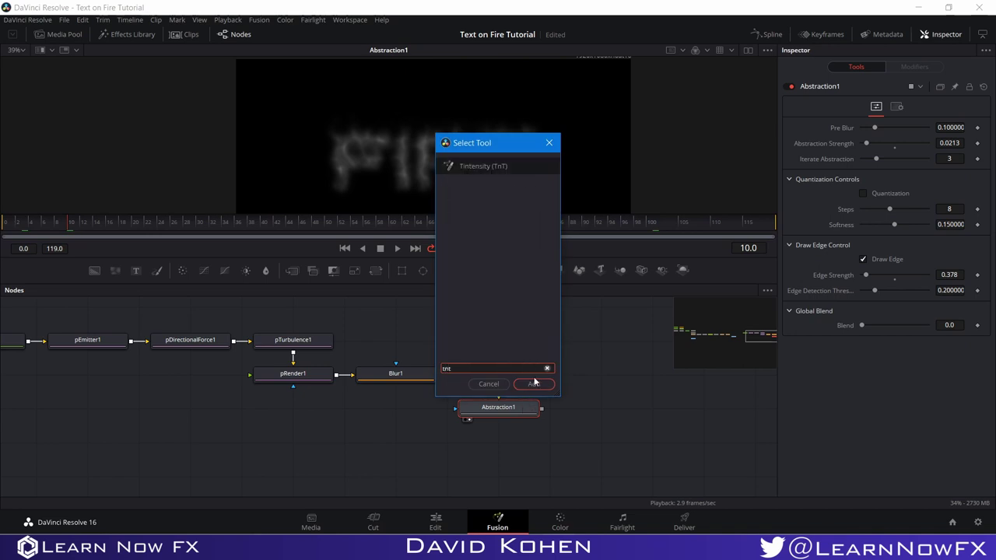
pyautogui.click(533, 382)
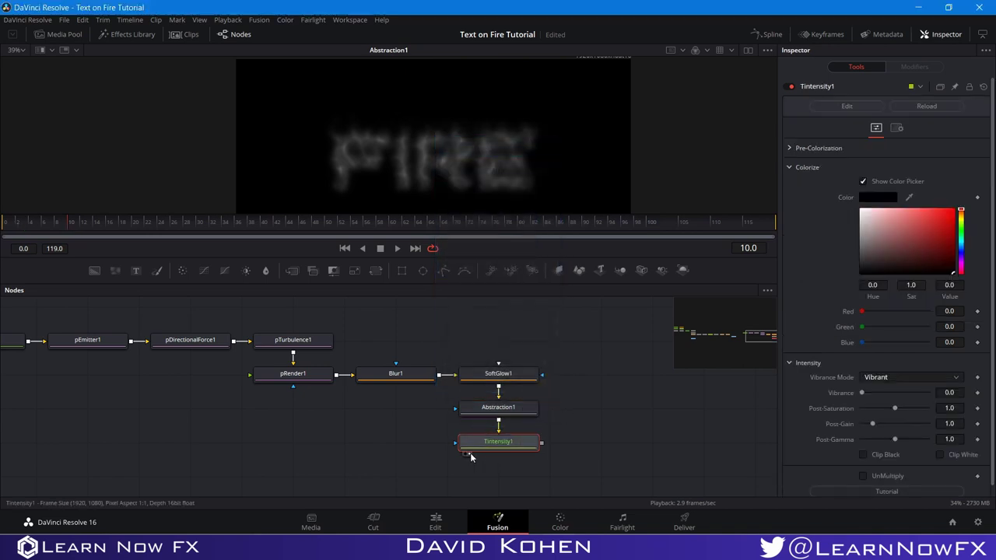
pyautogui.click(468, 454)
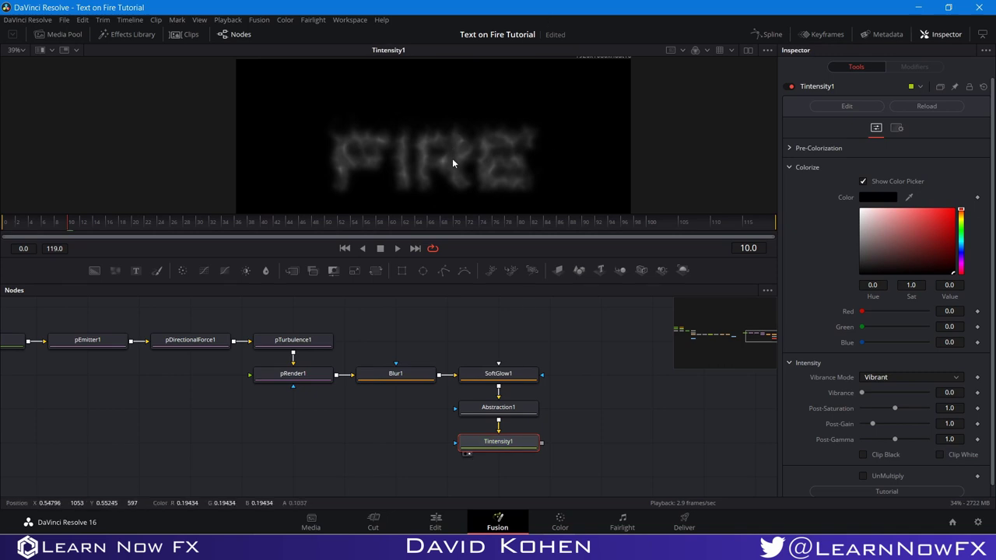
# - Colorize Tintensity1 with a fully saturated orange of hue 0.088 and value 1.0
pyautogui.scroll(2, 452, 157)
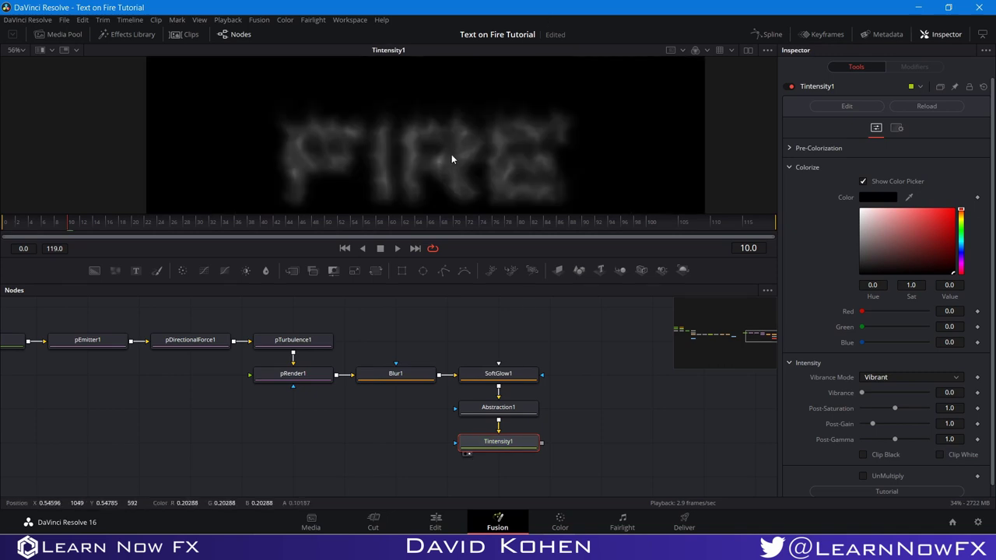
pyautogui.click(961, 215)
pyautogui.click(954, 211)
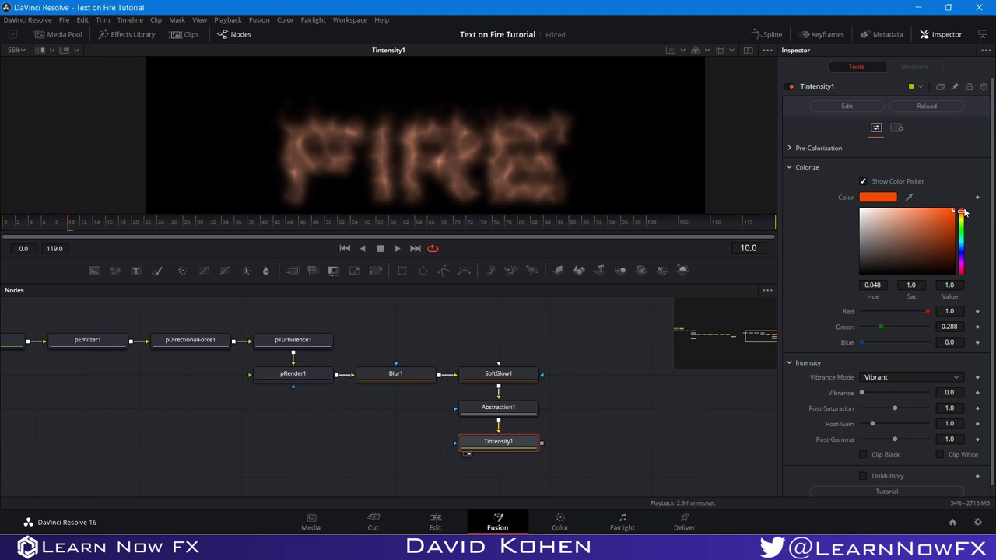
pyautogui.moveTo(961, 218); pyautogui.dragTo(955, 218)
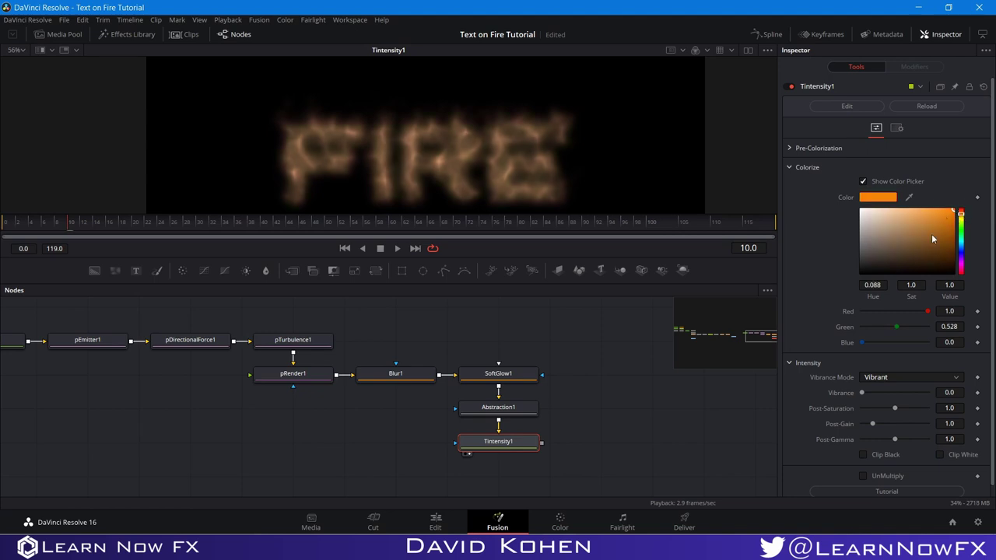
# - Set Tintensity1's vibrance mode to Power and its vibrance to 5.0
pyautogui.click(888, 378)
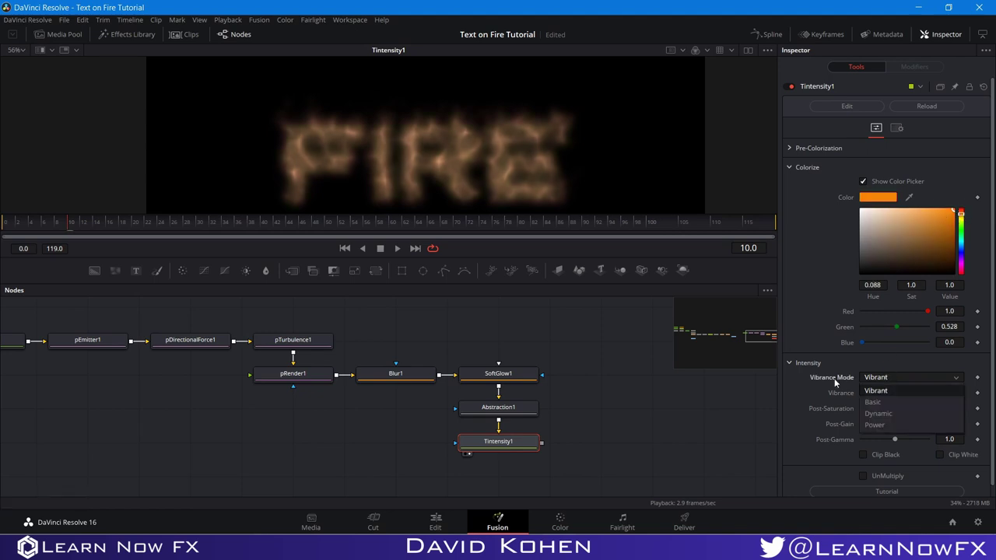
pyautogui.click(882, 425)
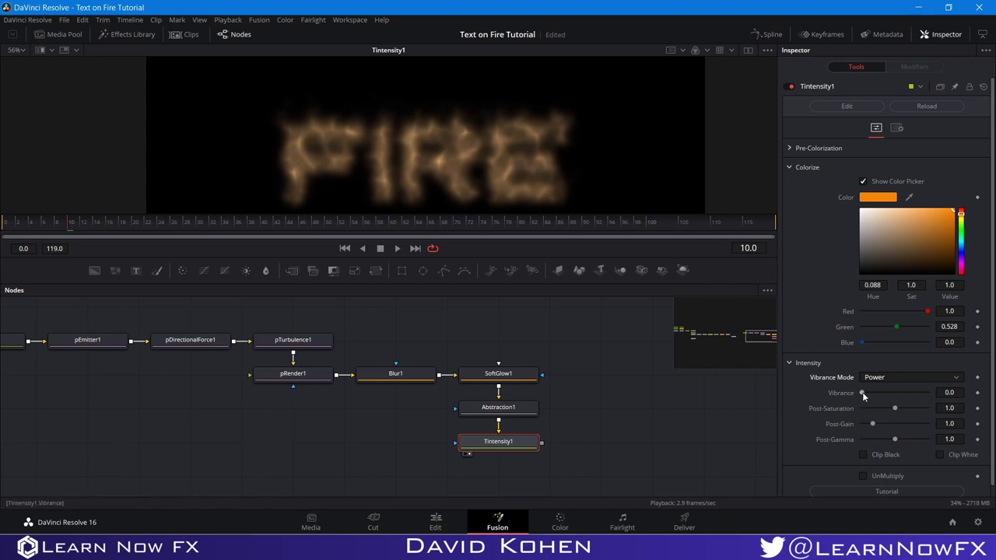
pyautogui.moveTo(862, 393); pyautogui.dragTo(961, 398)
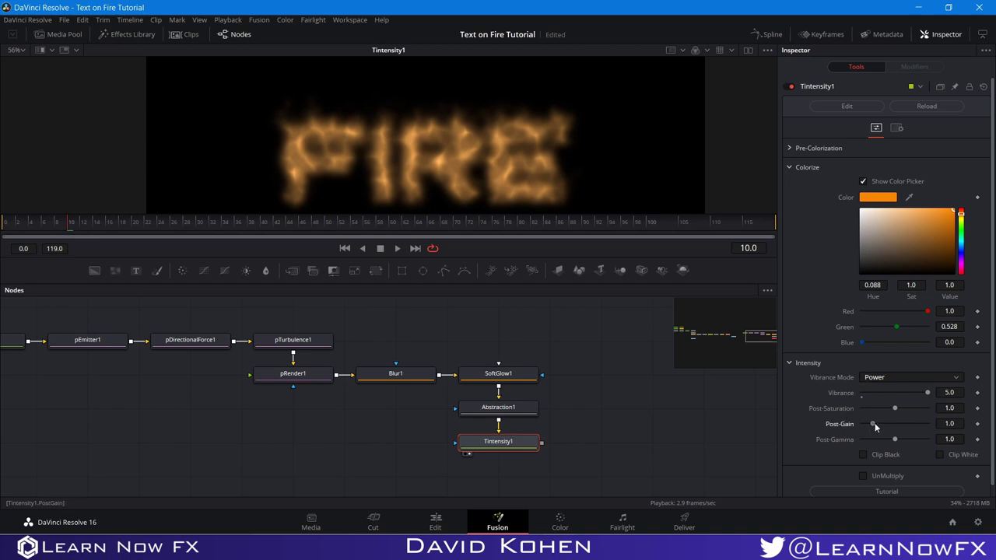
# - Adjust Tintensity1's post-gain to 1.36 and post-gamma to about 0.646 while playing back the fire animation
pyautogui.moveTo(874, 426); pyautogui.dragTo(888, 442)
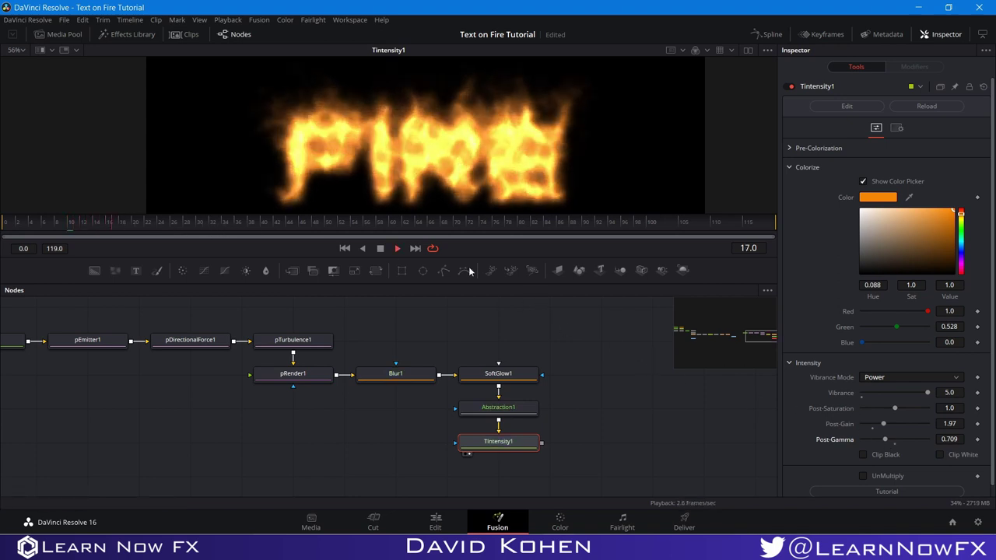
pyautogui.press('space')
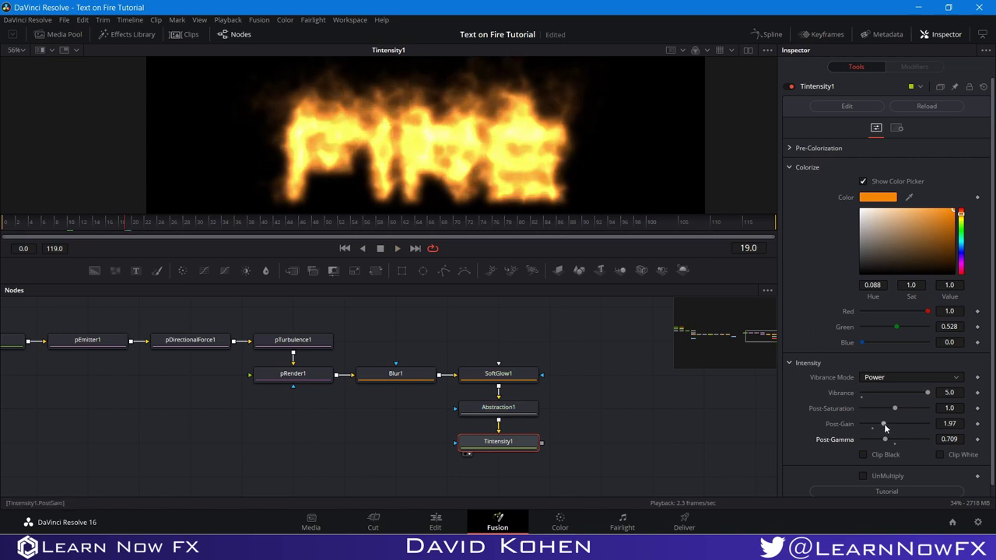
pyautogui.moveTo(885, 426); pyautogui.dragTo(878, 428)
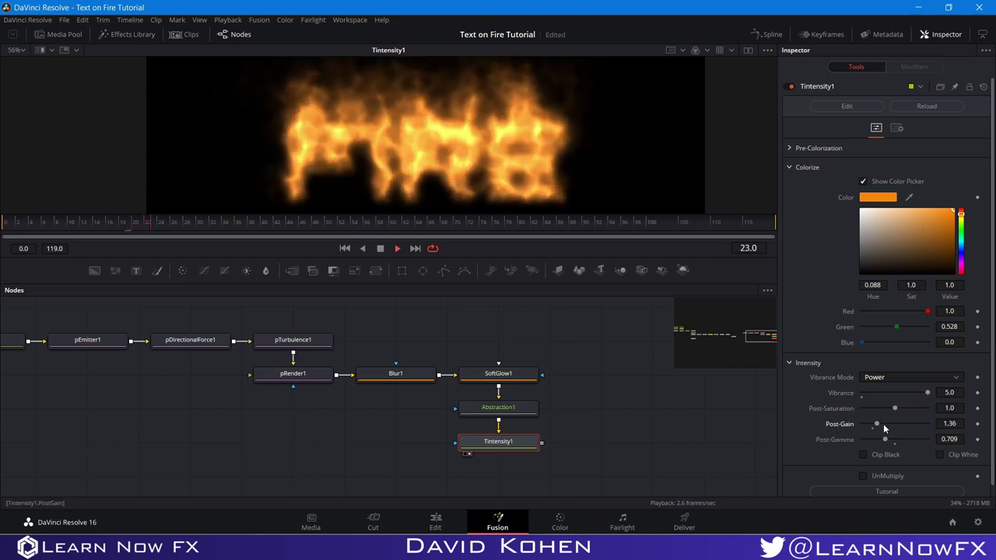
pyautogui.moveTo(885, 439); pyautogui.dragTo(884, 449)
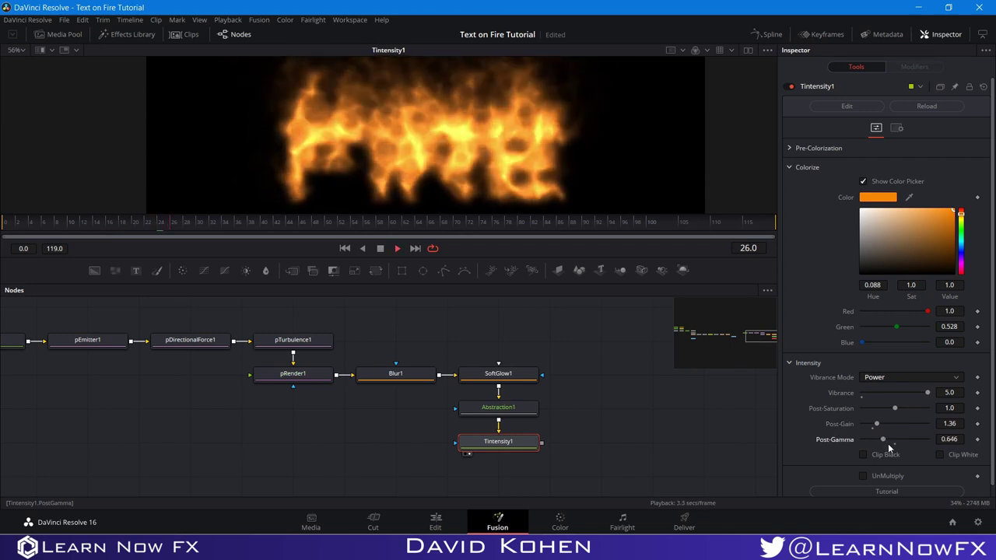
pyautogui.scroll(-2, 481, 171)
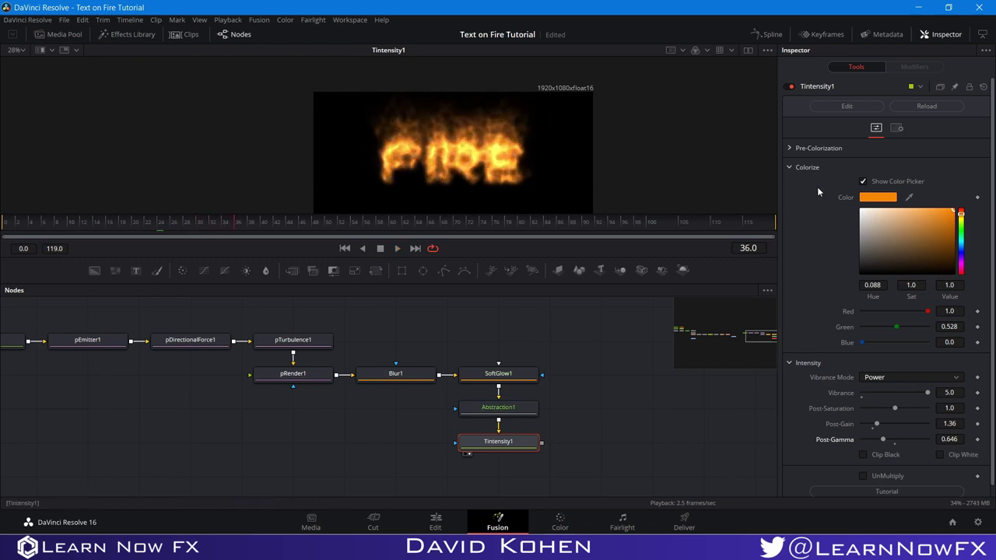
pyautogui.press('space')
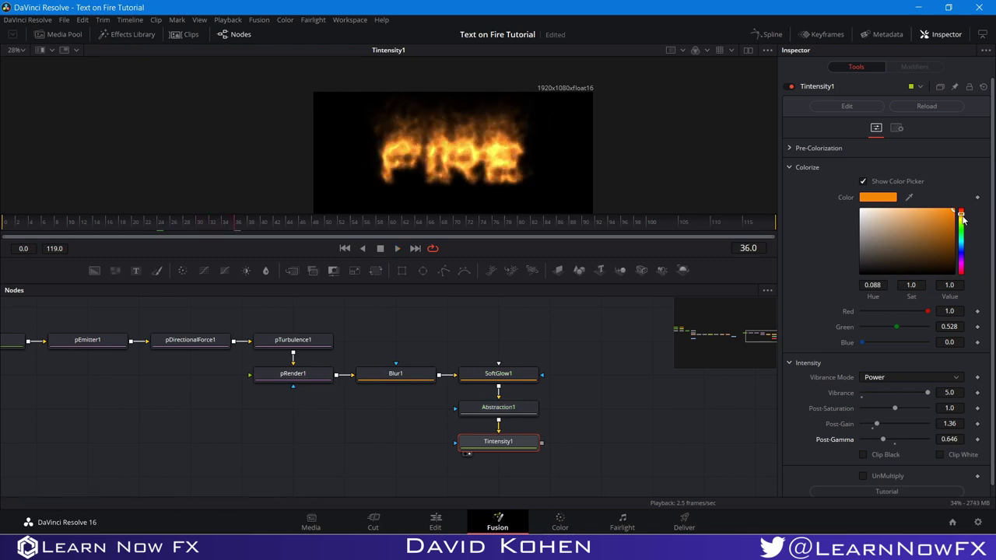
# - Shift Tintensity1's colorize hue to 0.064 and play back the flames to check the color up close
pyautogui.moveTo(960, 217); pyautogui.dragTo(960, 215)
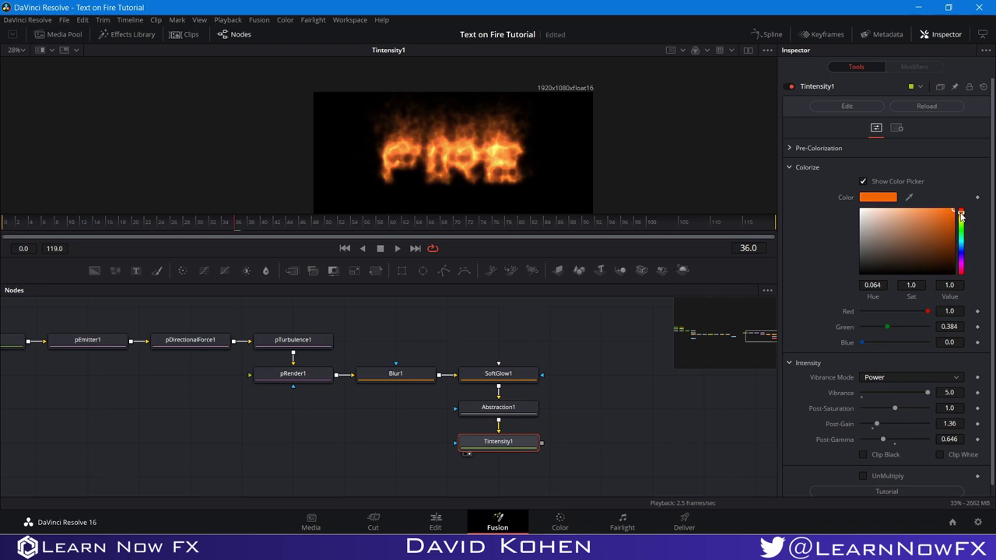
pyautogui.press('space')
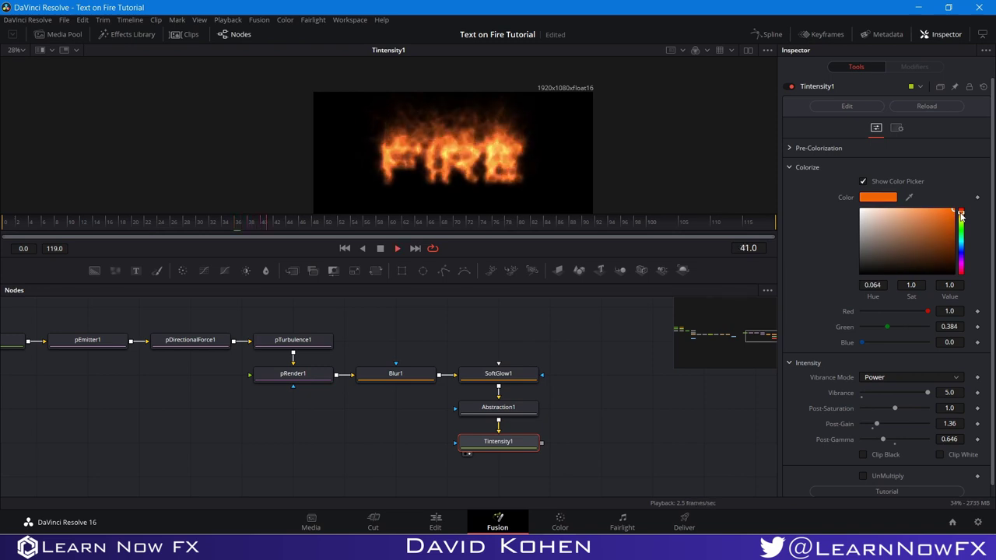
pyautogui.scroll(4, 504, 123)
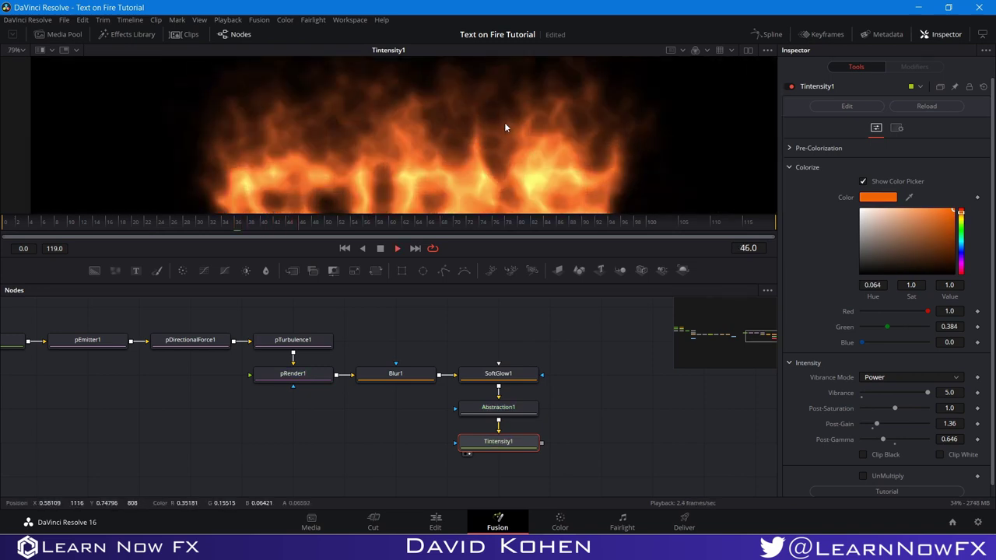
pyautogui.press('space')
pyautogui.scroll(2, 398, 180)
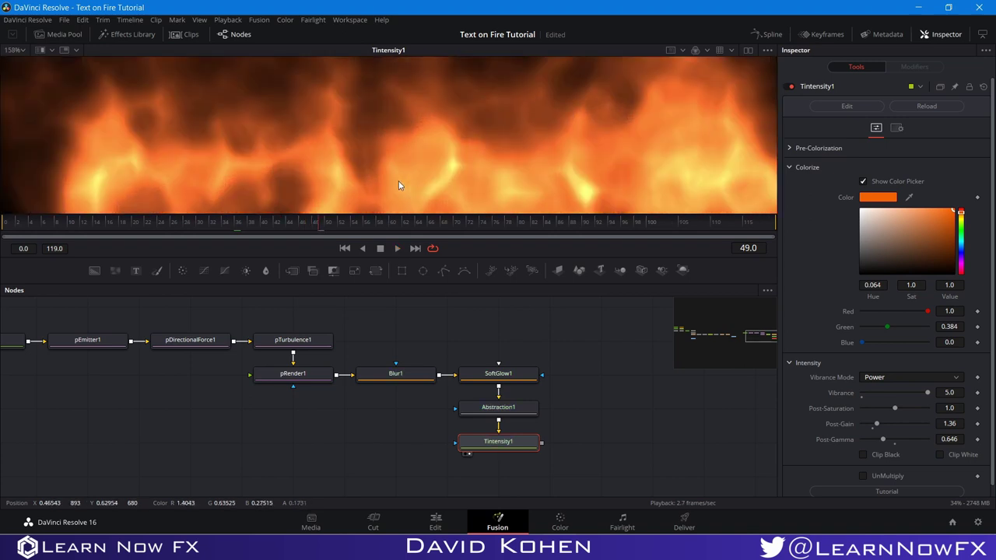
pyautogui.scroll(-4, 398, 186)
pyautogui.scroll(-3, 398, 187)
pyautogui.scroll(-1, 544, 393)
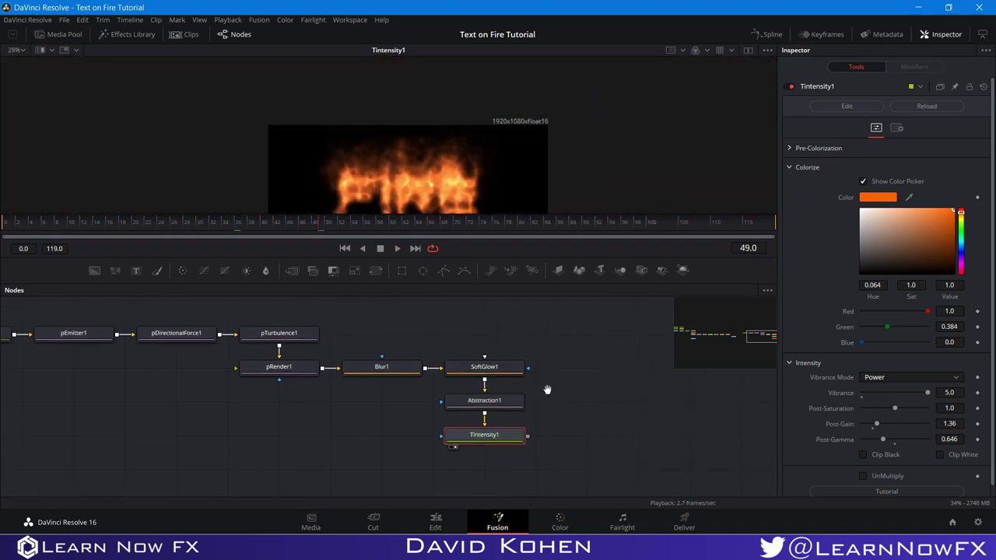
# - Move MediaIn1 beneath Tintensity1, merge Tintensity1's flames over it, and show Merge2 in the viewer
pyautogui.scroll(-2, 325, 402)
pyautogui.moveTo(135, 423); pyautogui.dragTo(356, 407)
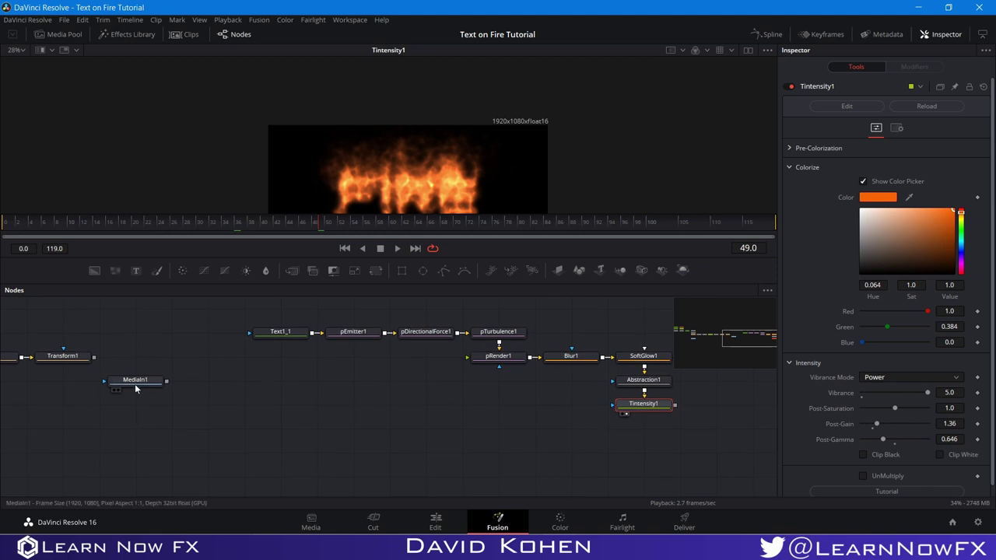
pyautogui.moveTo(134, 384); pyautogui.dragTo(280, 435)
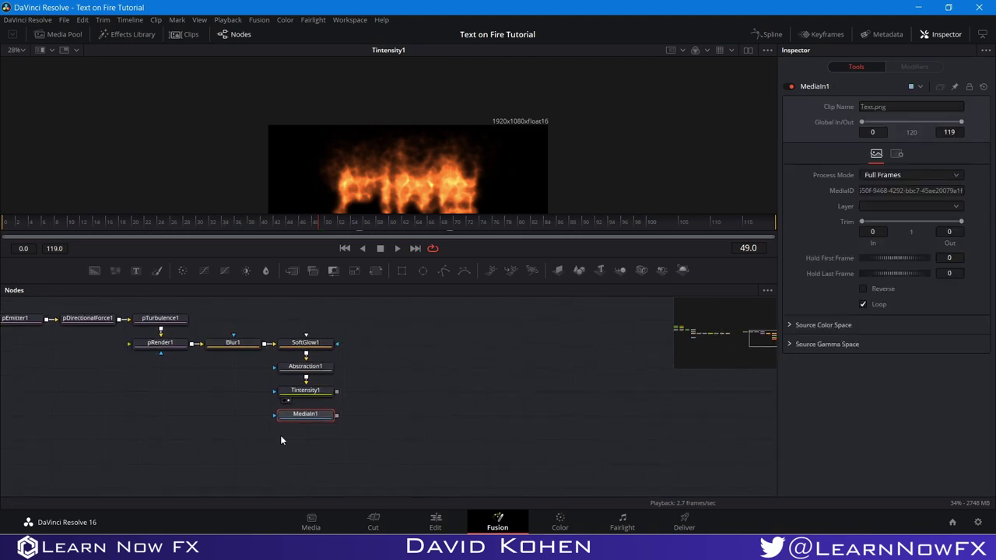
pyautogui.moveTo(336, 393); pyautogui.dragTo(337, 415)
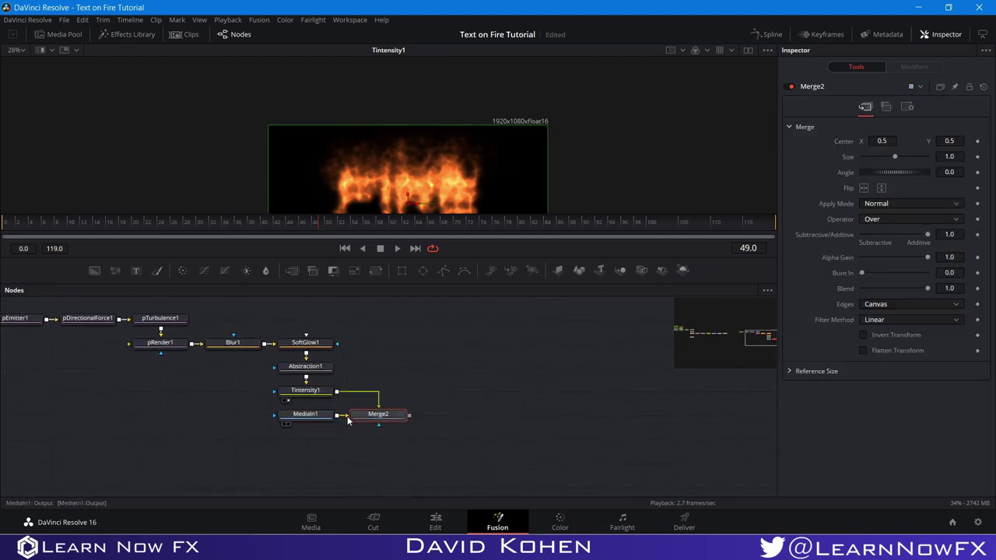
pyautogui.click(359, 424)
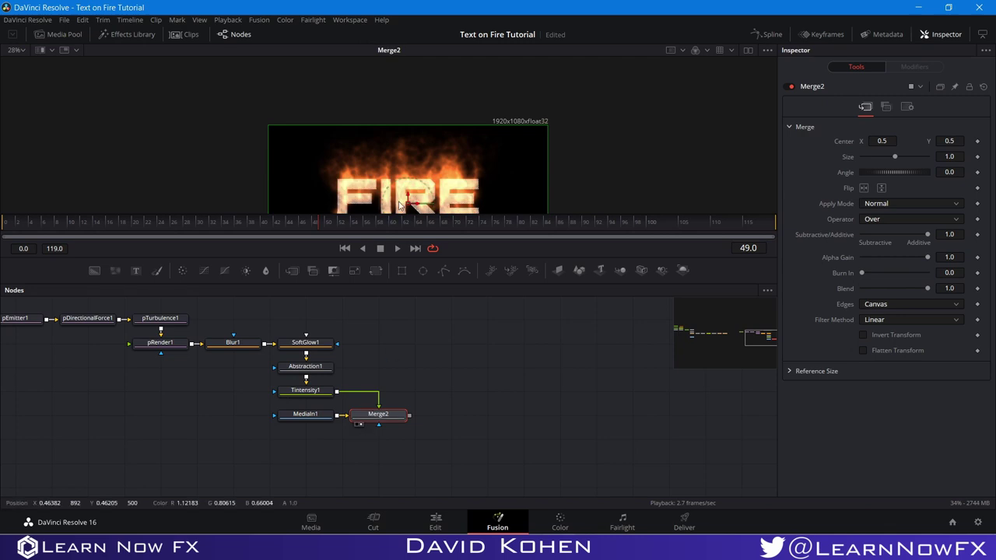
pyautogui.scroll(3, 449, 134)
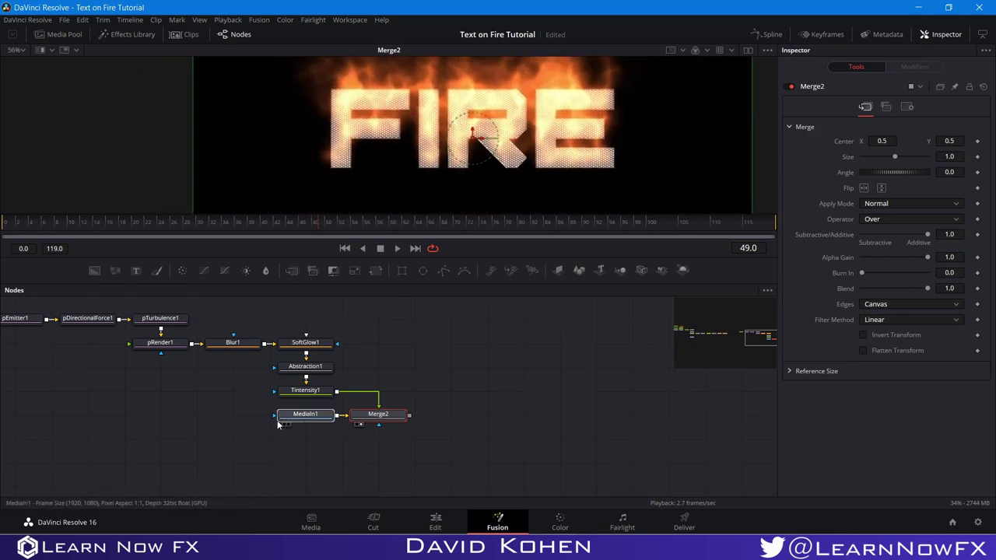
# - Insert a ColorCorrector between MediaIn1 and Merge2 with gain 0.64 and gamma 0.86, and play back the result
pyautogui.moveTo(285, 416); pyautogui.dragTo(178, 419)
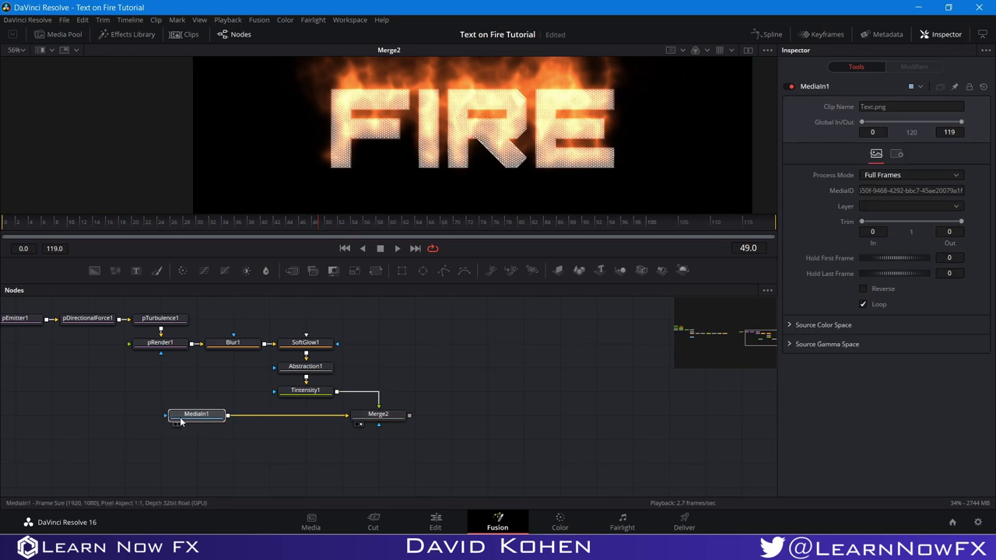
pyautogui.click(182, 270)
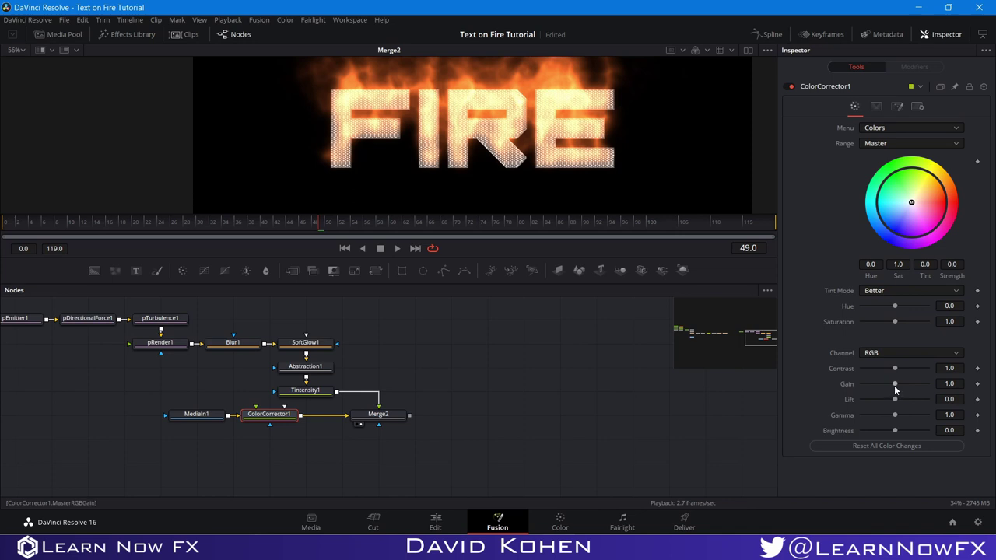
pyautogui.moveTo(894, 385); pyautogui.dragTo(883, 389)
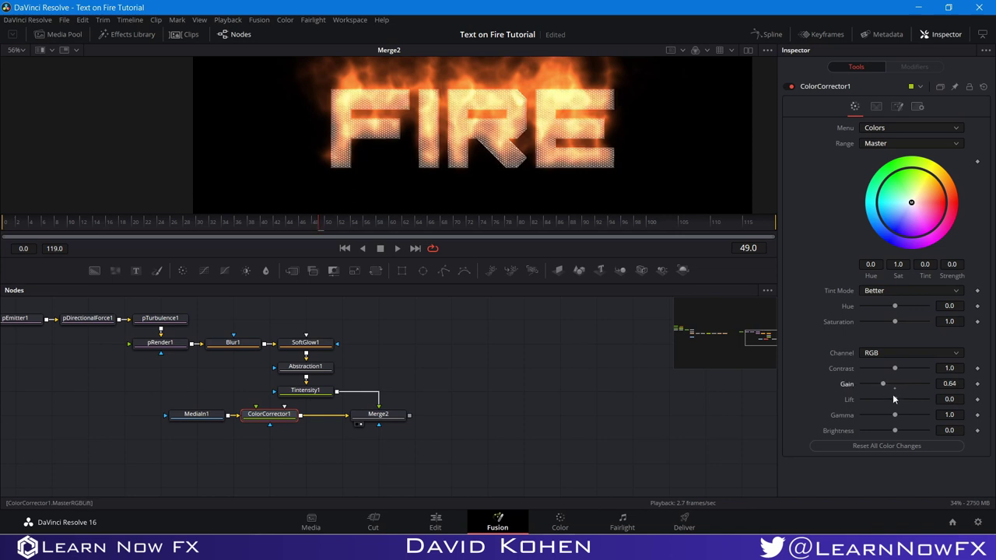
pyautogui.moveTo(895, 415); pyautogui.dragTo(887, 415)
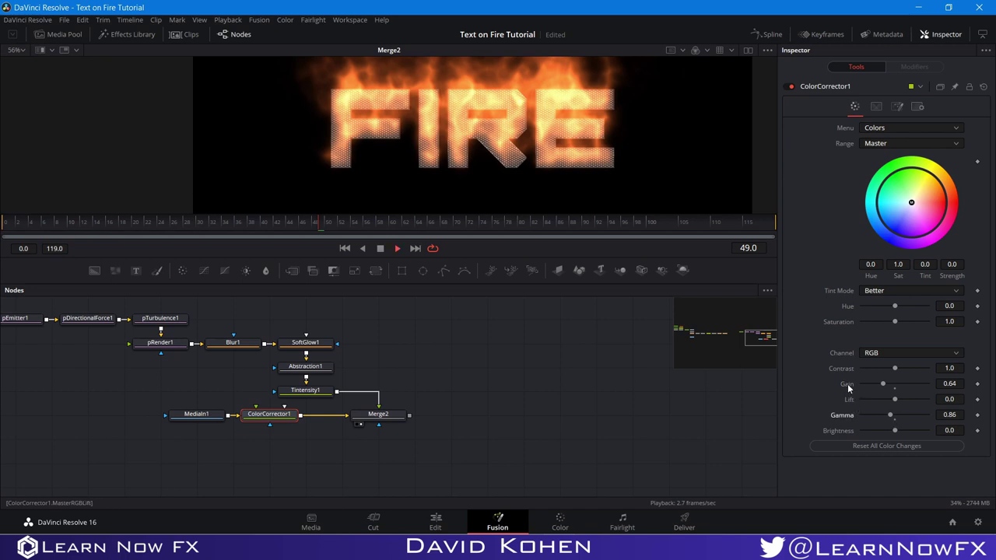
pyautogui.scroll(-2, 511, 160)
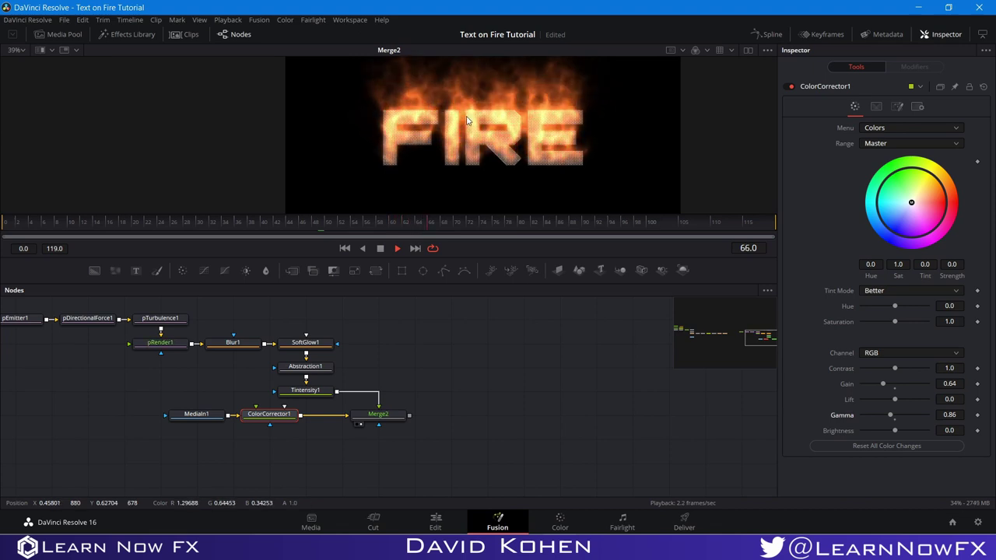
pyautogui.click(315, 392)
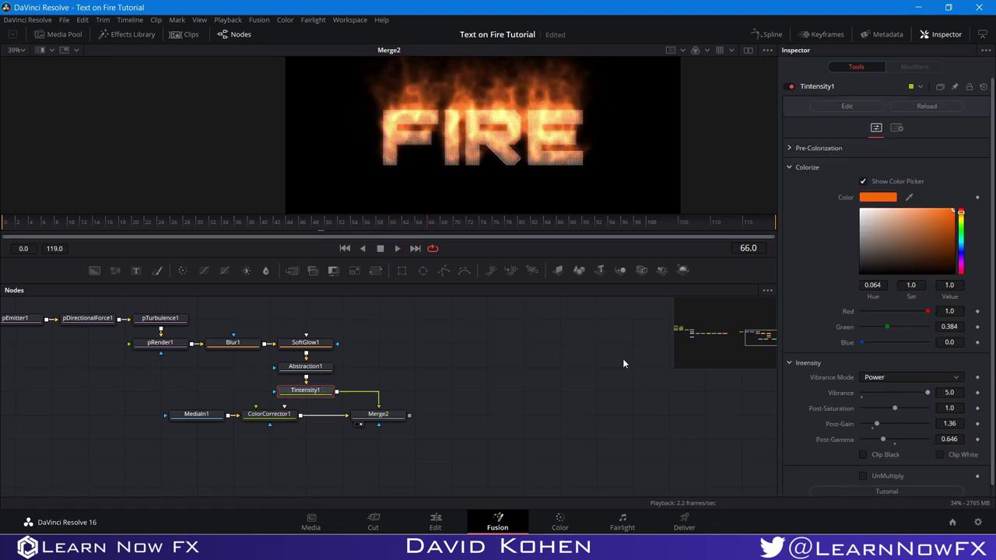
pyautogui.moveTo(879, 423); pyautogui.dragTo(880, 435)
# - Show Abstraction1 in the viewer, set Blur1's blur size to 5.0 and play back the flames
pyautogui.moveTo(569, 375); pyautogui.dragTo(727, 399)
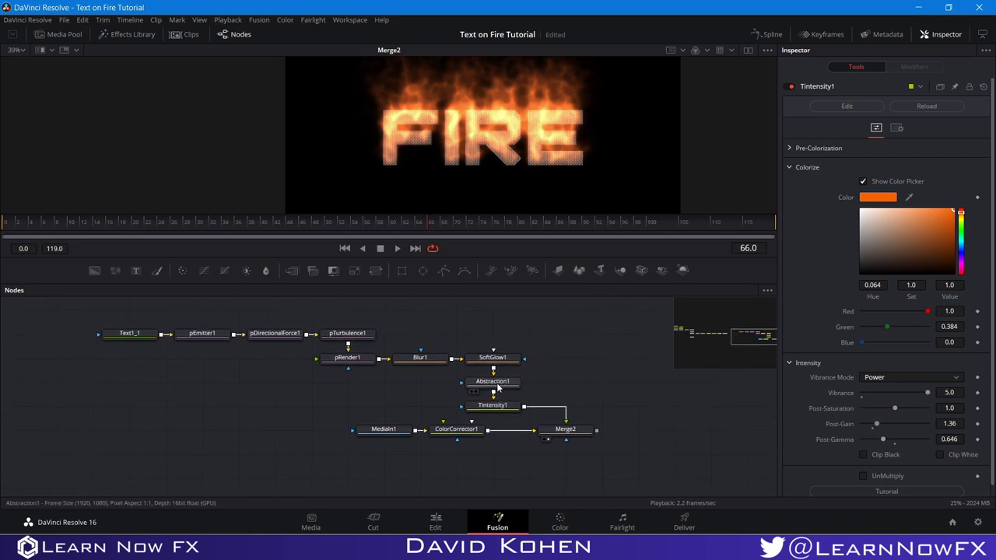
pyautogui.click(471, 391)
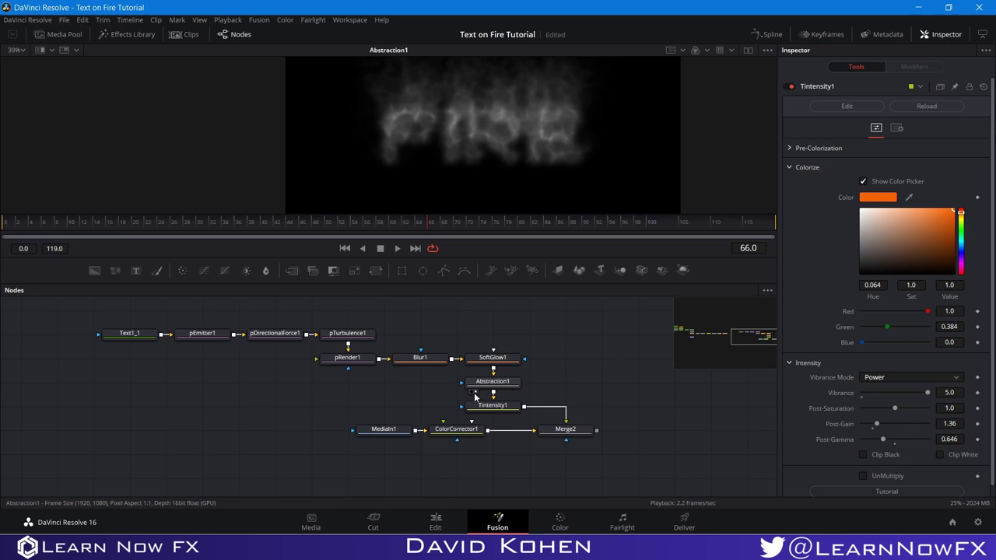
pyautogui.click(427, 359)
pyautogui.click(949, 174)
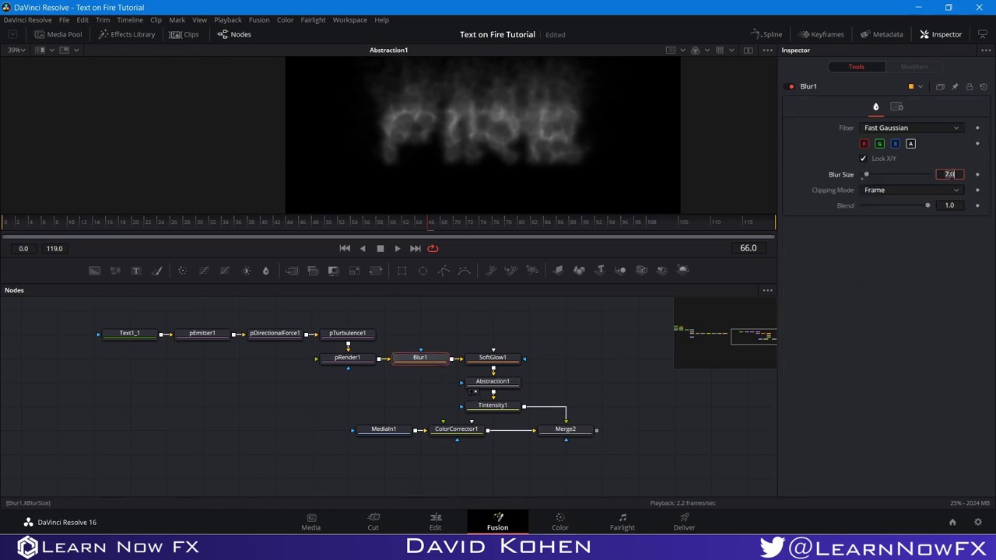
pyautogui.write('5')
pyautogui.press('Return')
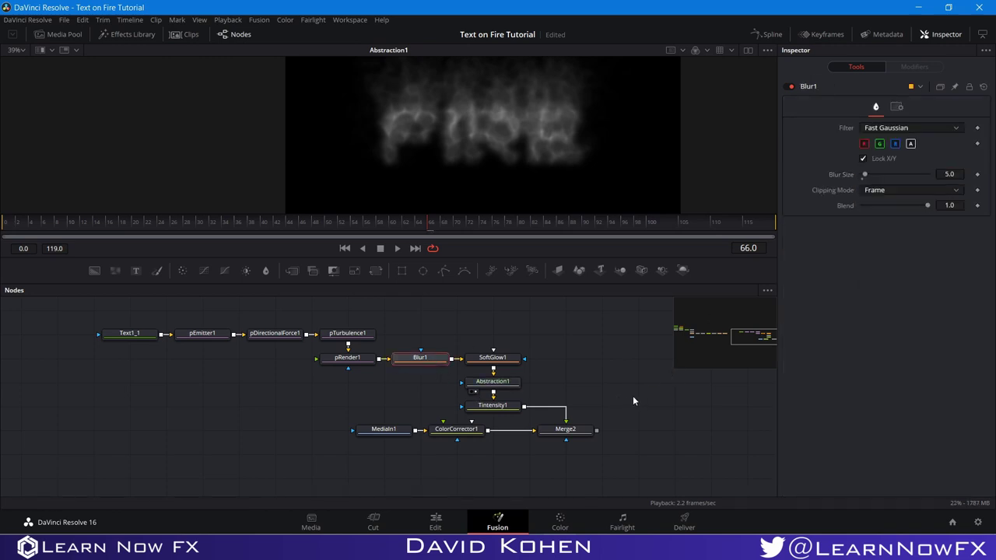
pyautogui.scroll(2, 511, 124)
pyautogui.press('space')
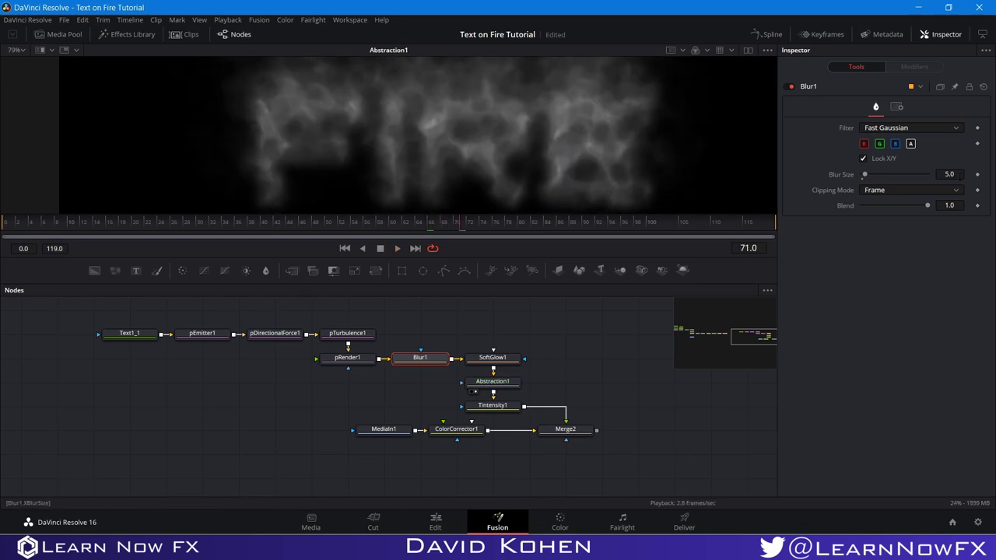
# - Try a blur size of 3.0 on Blur1 during playback
pyautogui.click(954, 174)
pyautogui.write('3')
pyautogui.press('Return')
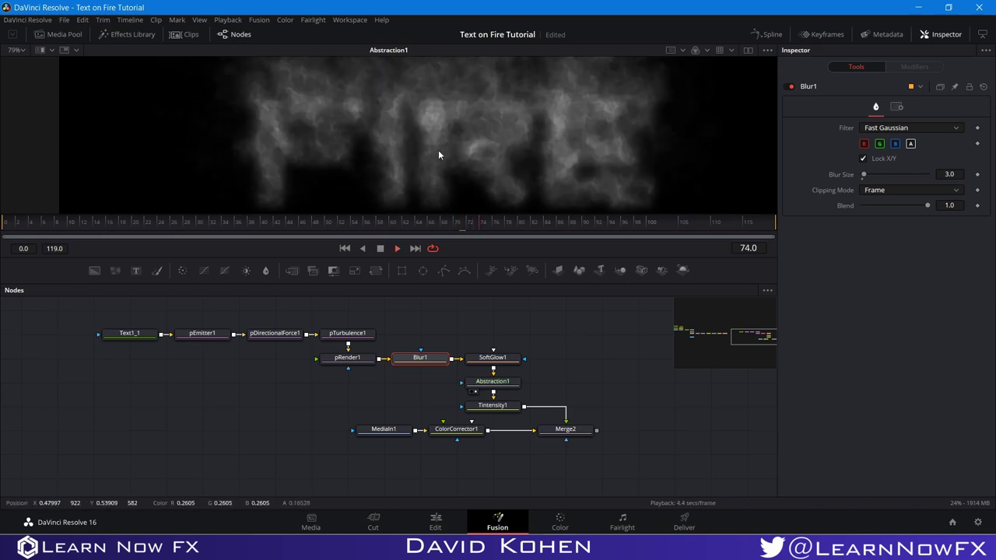
pyautogui.scroll(-2, 438, 151)
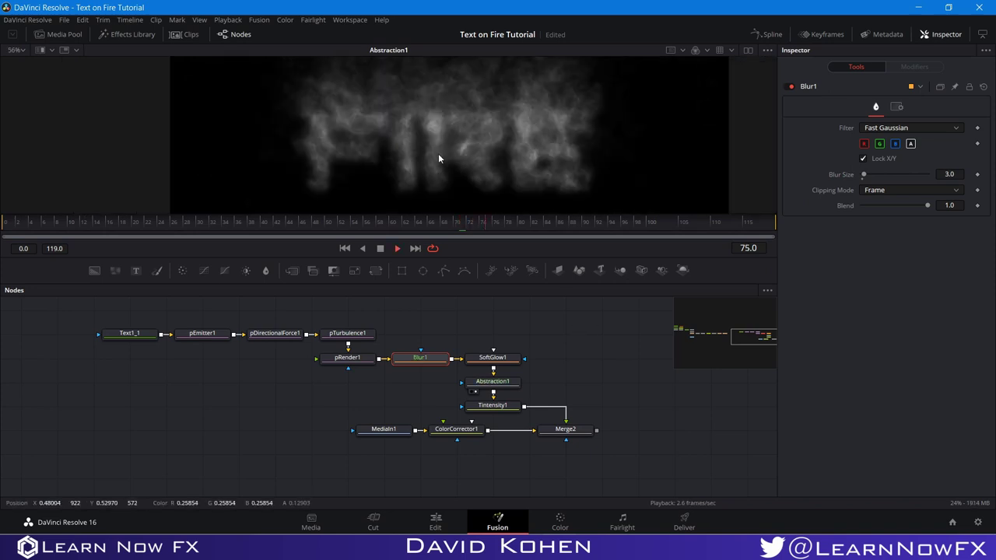
# - Set Blur1's blur size to 4.5 and play back the combined text and flames from Merge2
pyautogui.click(948, 174)
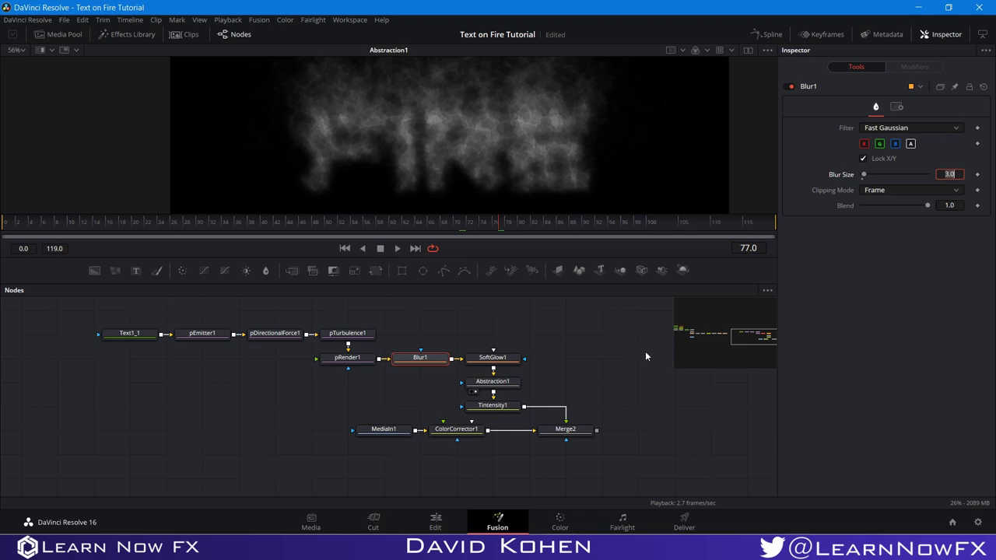
pyautogui.write('4.5')
pyautogui.press('Return')
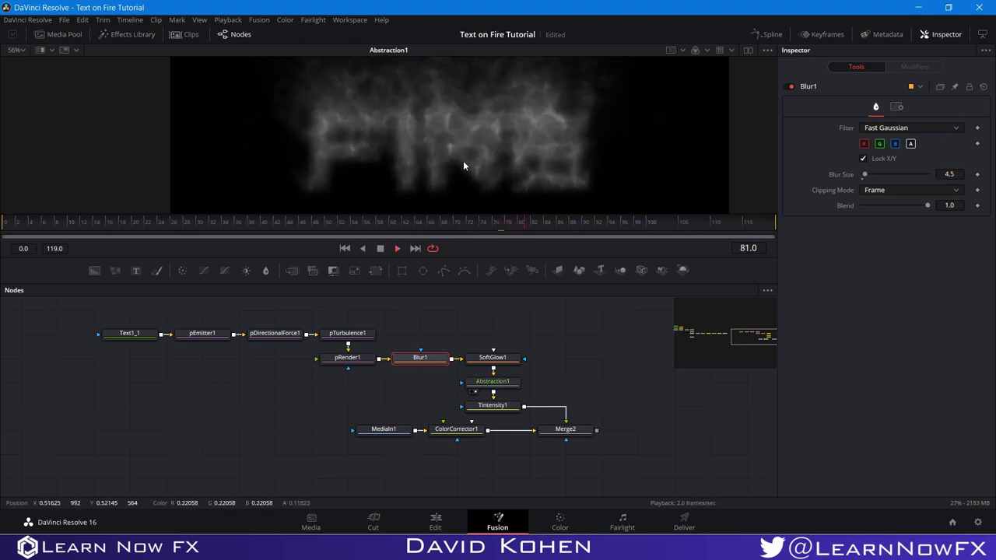
pyautogui.press('space')
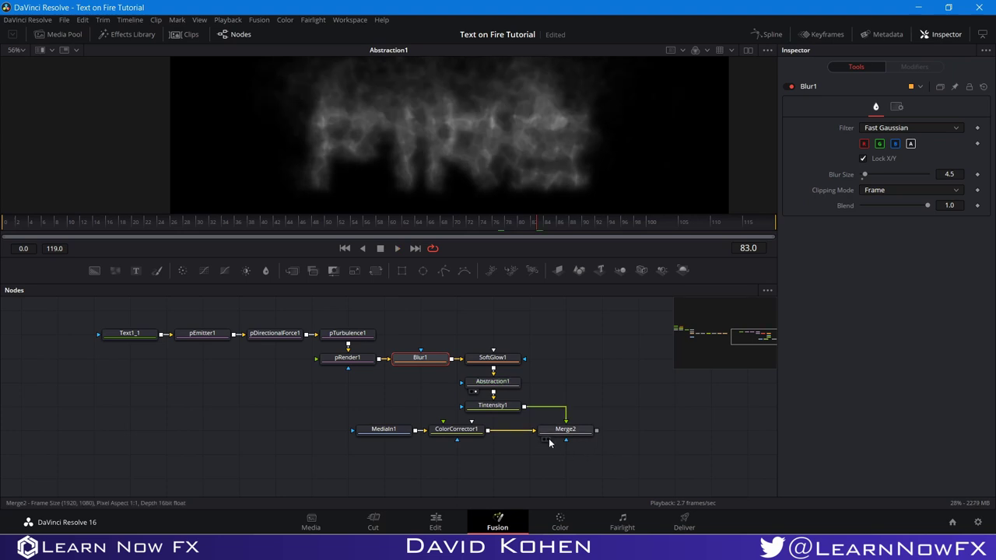
pyautogui.click(546, 440)
pyautogui.press('space')
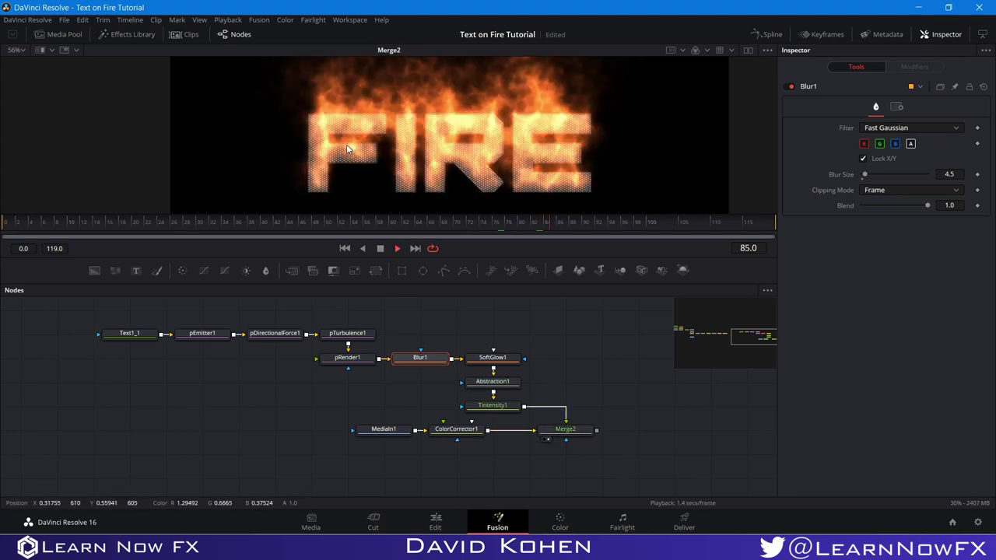
pyautogui.scroll(-2, 415, 133)
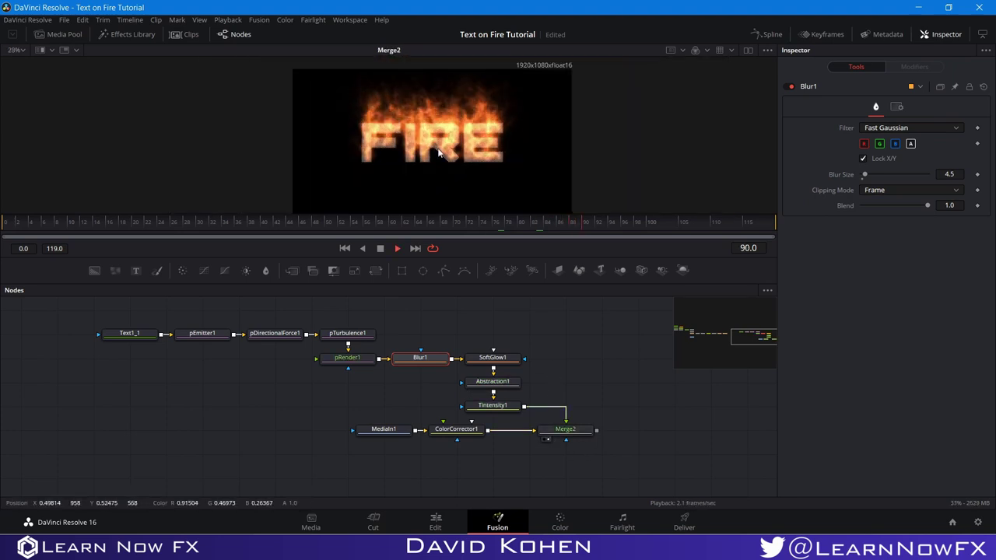
pyautogui.moveTo(613, 390); pyautogui.dragTo(396, 360)
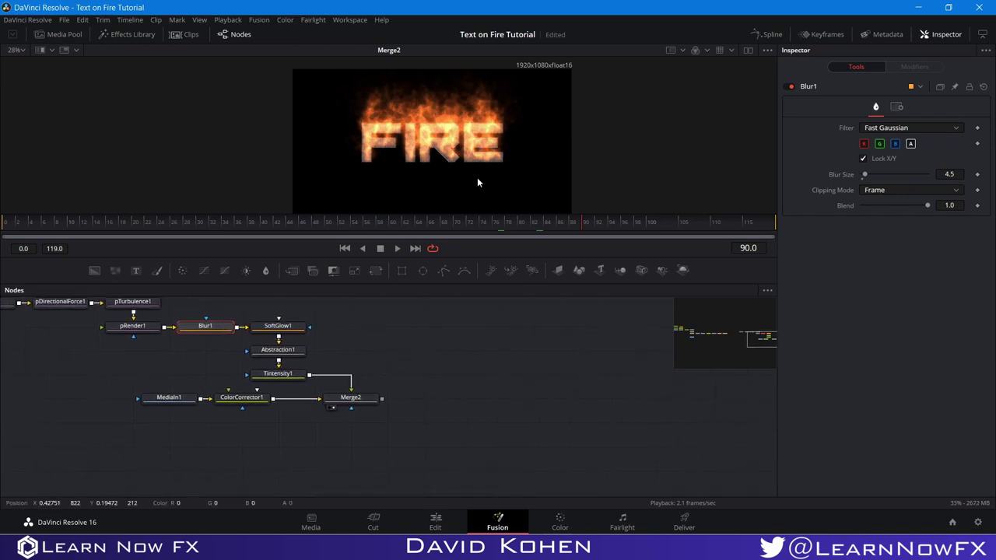
pyautogui.click(438, 381)
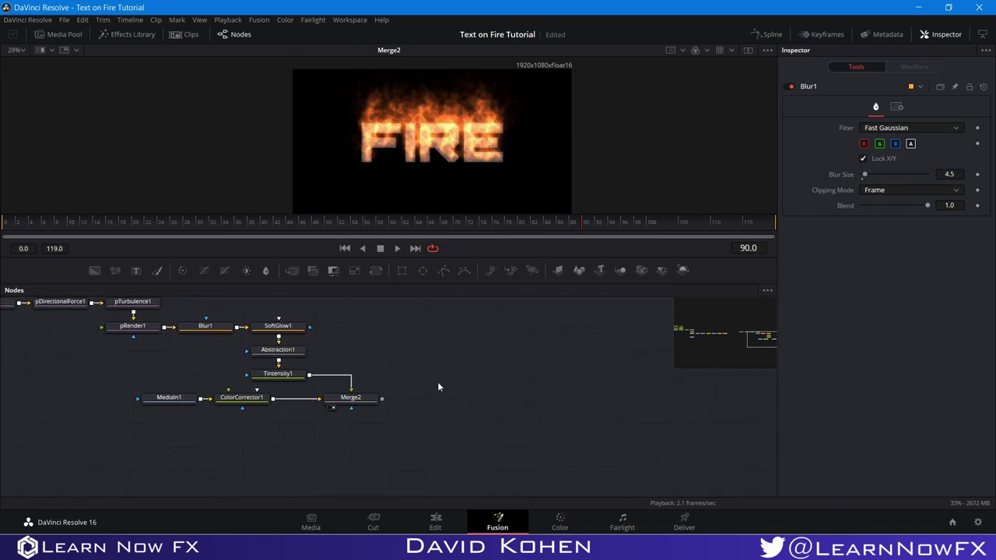
pyautogui.scroll(-2, 333, 421)
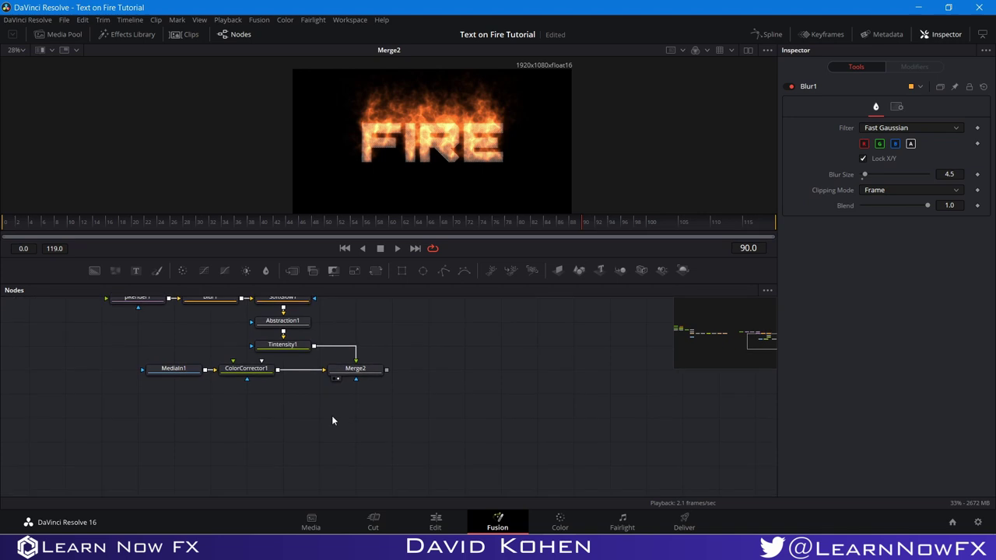
pyautogui.moveTo(368, 417); pyautogui.dragTo(314, 419)
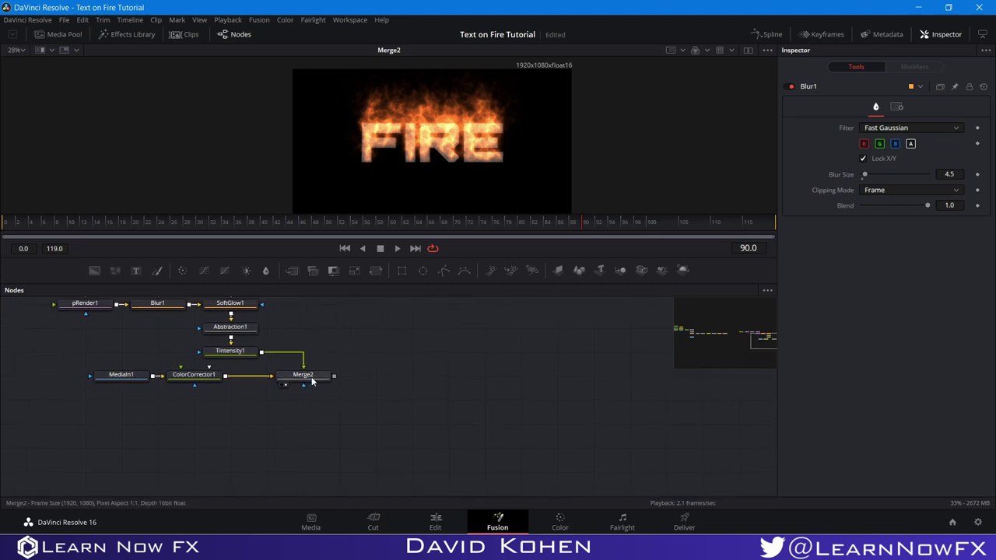
pyautogui.moveTo(312, 380)
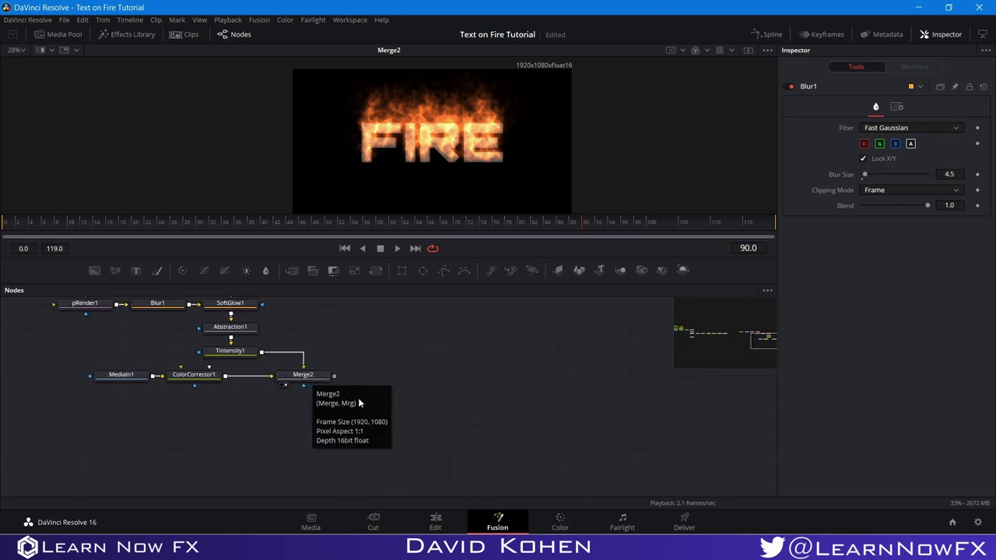
pyautogui.hotkey('shift', 'space')
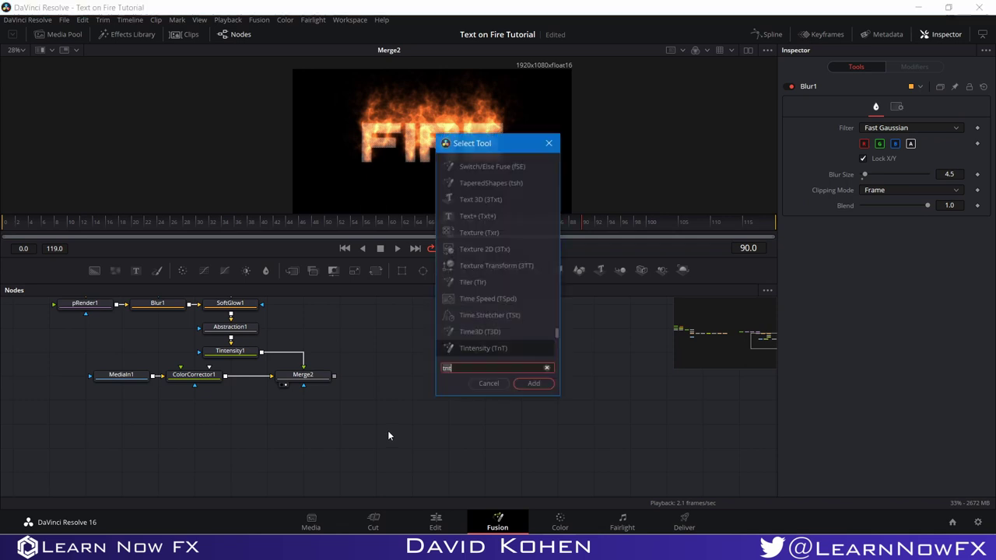
pyautogui.write('tnt')
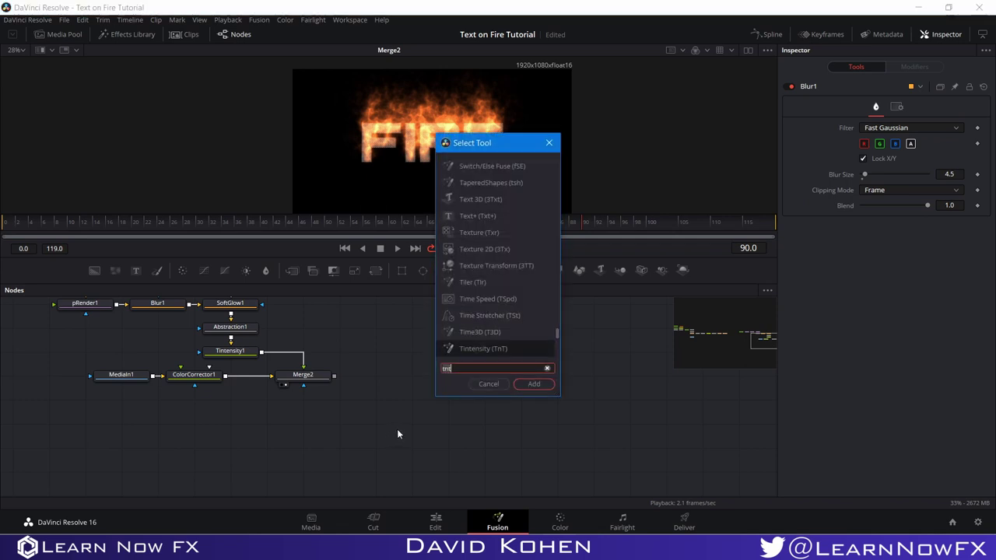
pyautogui.press('BackSpace')
pyautogui.press('BackSpace')
pyautogui.press('BackSpace')
pyautogui.write('he')
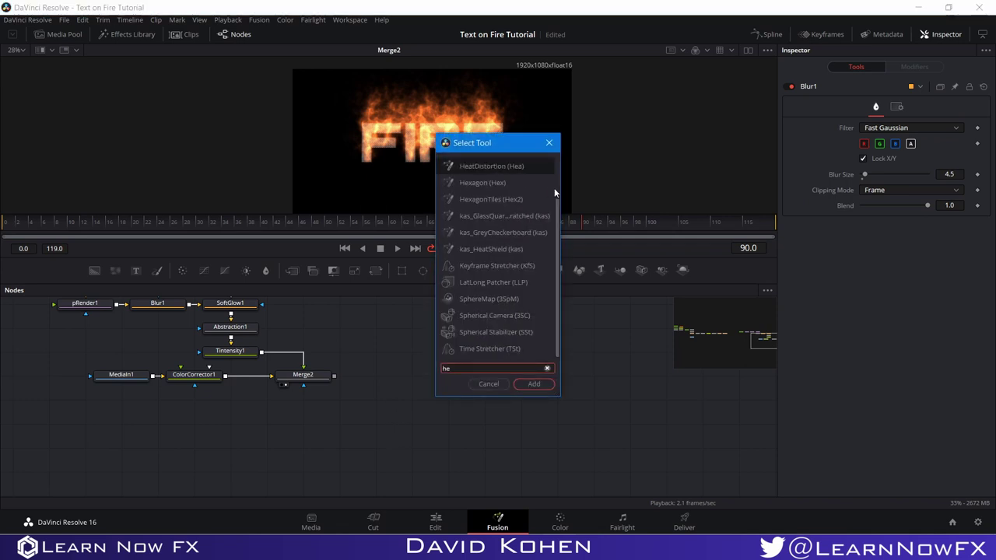
pyautogui.click(548, 144)
# - Add a FastNoise node below the MediaIn1–Merge2 row, show it in the viewer and set its scale to 8.82
pyautogui.moveTo(363, 426); pyautogui.dragTo(428, 418)
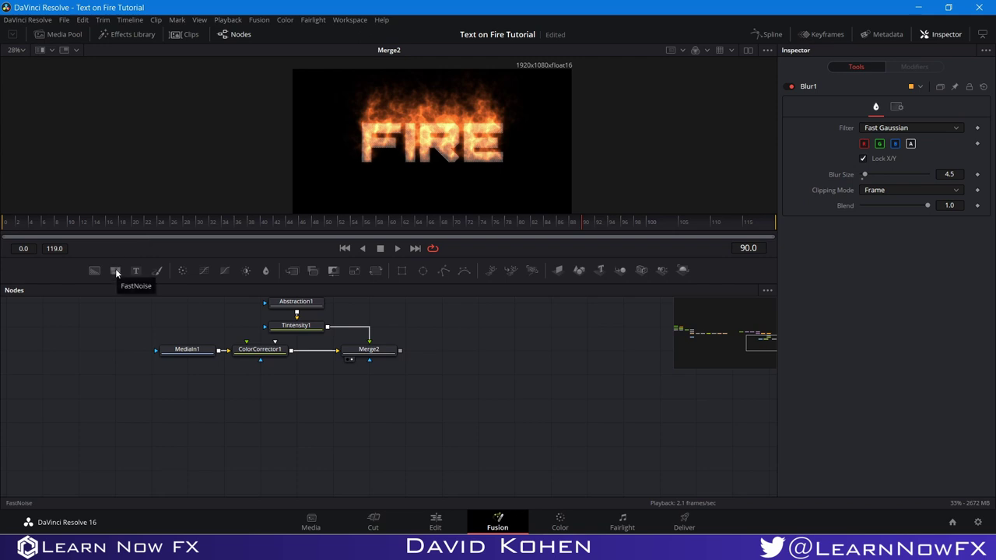
pyautogui.moveTo(115, 268); pyautogui.dragTo(342, 414)
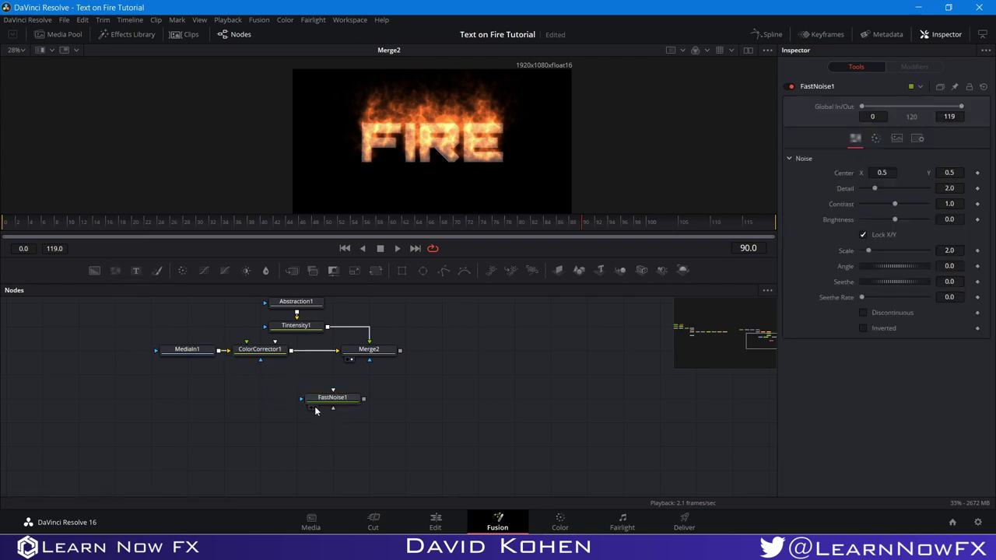
pyautogui.click(314, 408)
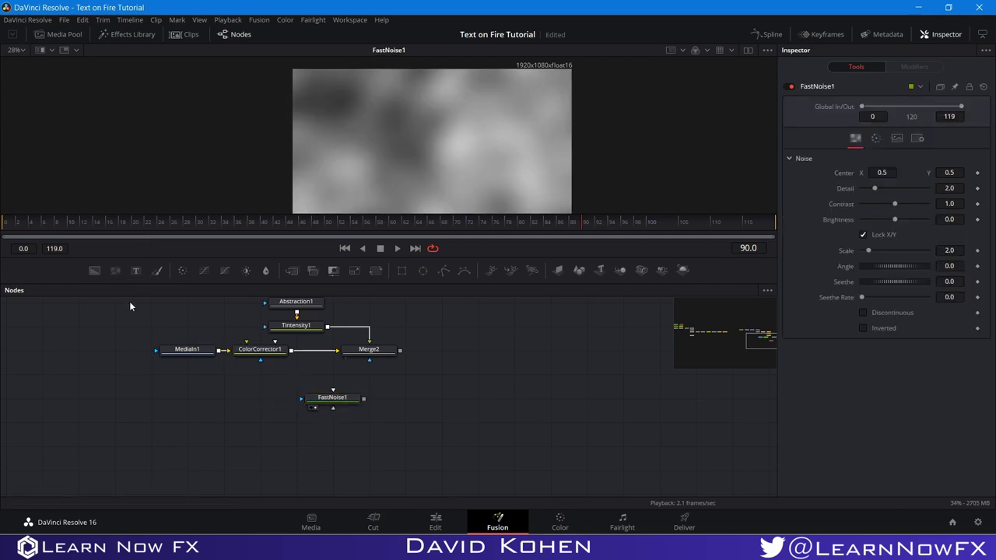
pyautogui.click(325, 400)
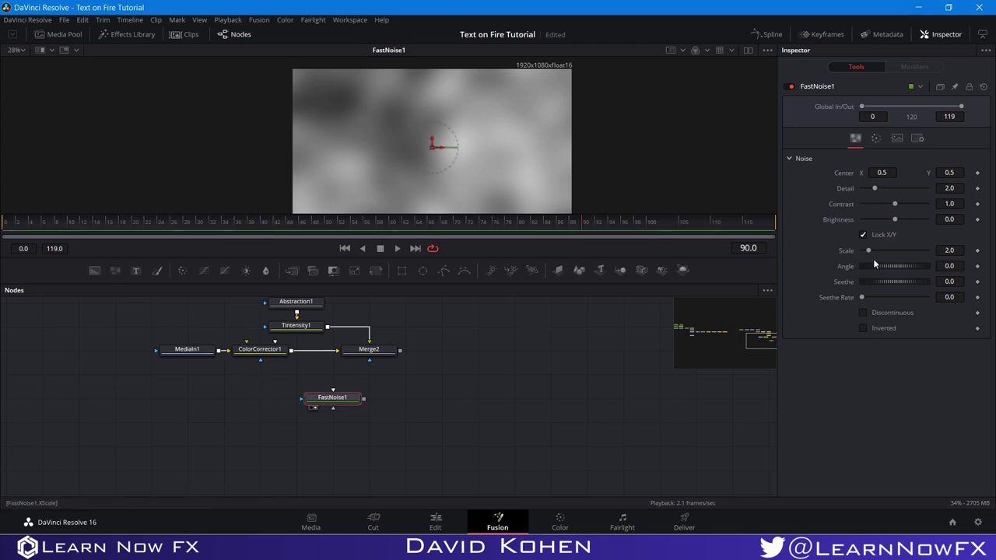
pyautogui.moveTo(870, 252); pyautogui.dragTo(892, 257)
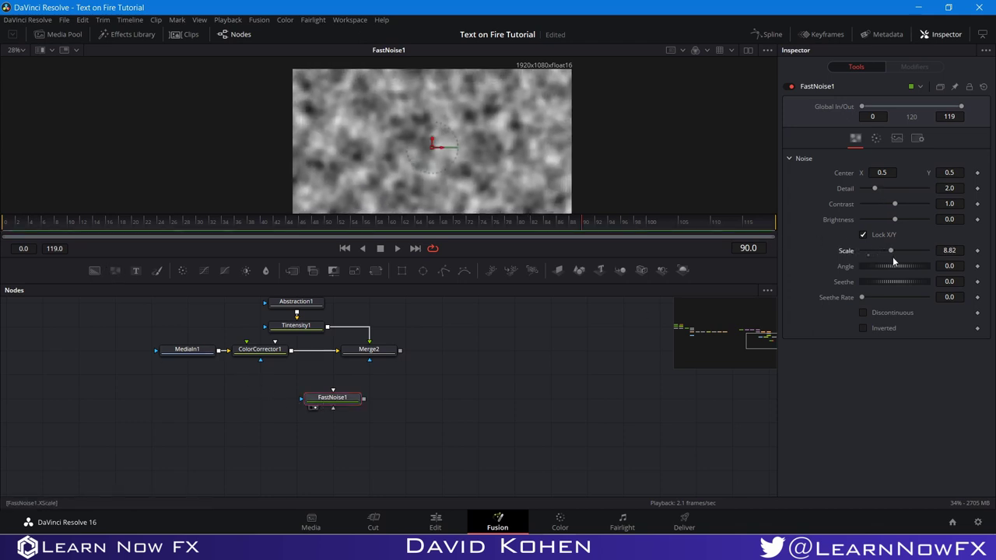
pyautogui.moveTo(333, 406); pyautogui.dragTo(296, 406)
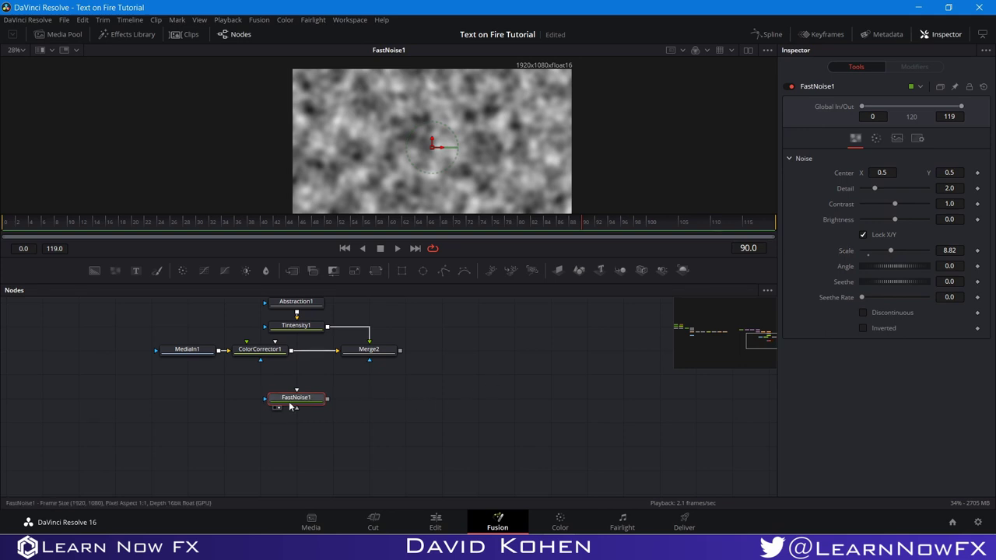
# - Insert a CreateBumpMap node after FastNoise1 and set its height scale to 100
pyautogui.hotkey('shift', 'space')
pyautogui.write('text')
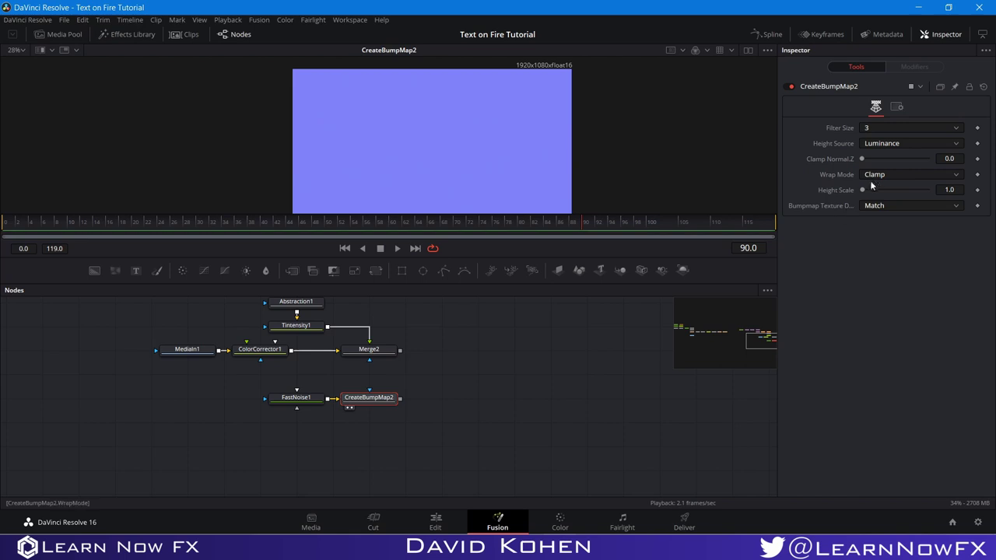
pyautogui.moveTo(864, 188); pyautogui.dragTo(930, 193)
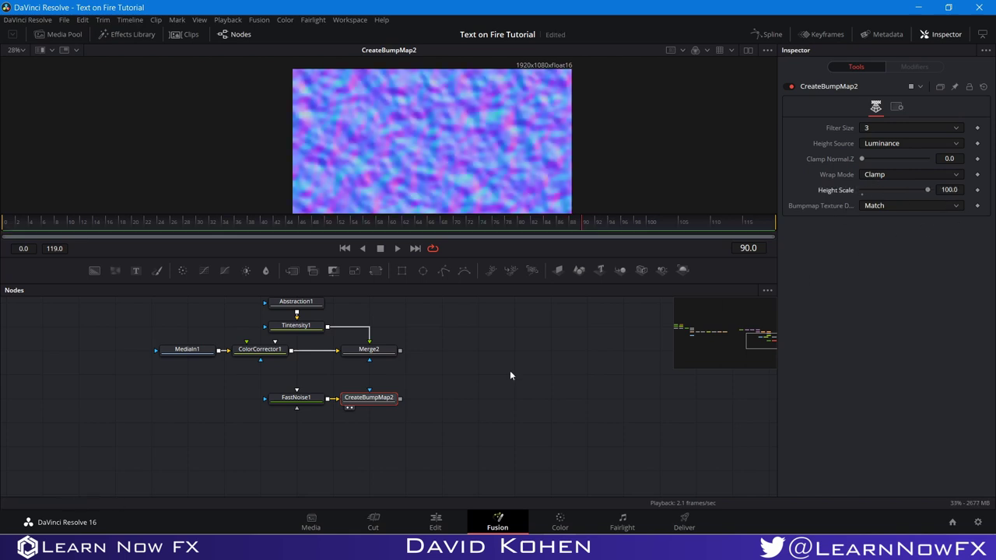
# - Set FastNoise1's detail to 1.18, seethe rate to 0.181 and seethe to -0.891
pyautogui.click(299, 399)
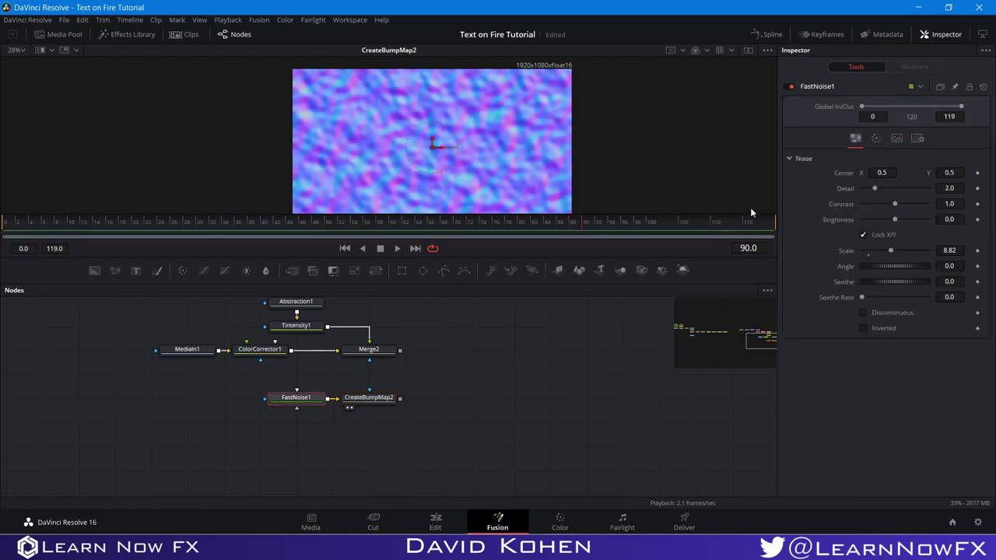
pyautogui.moveTo(875, 191); pyautogui.dragTo(870, 193)
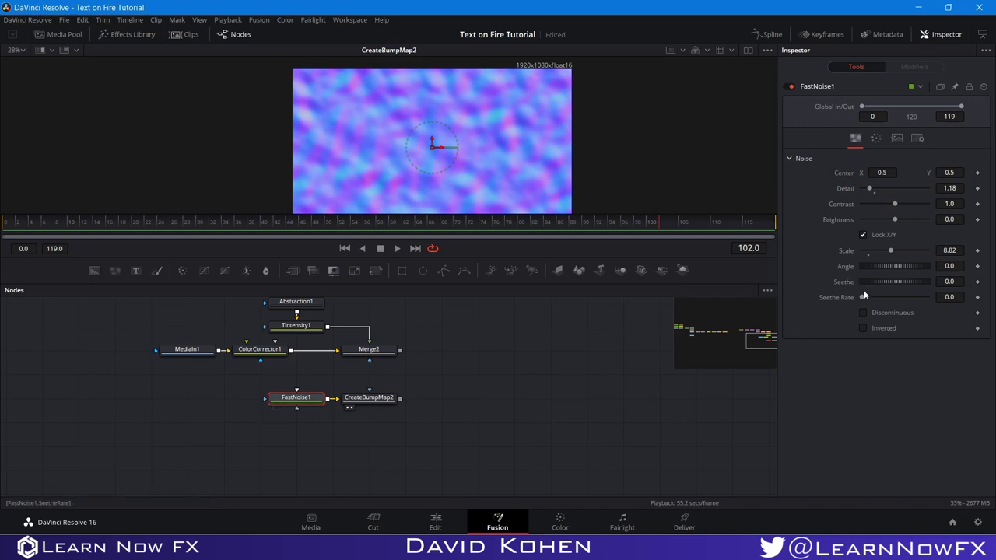
pyautogui.moveTo(864, 296); pyautogui.dragTo(875, 302)
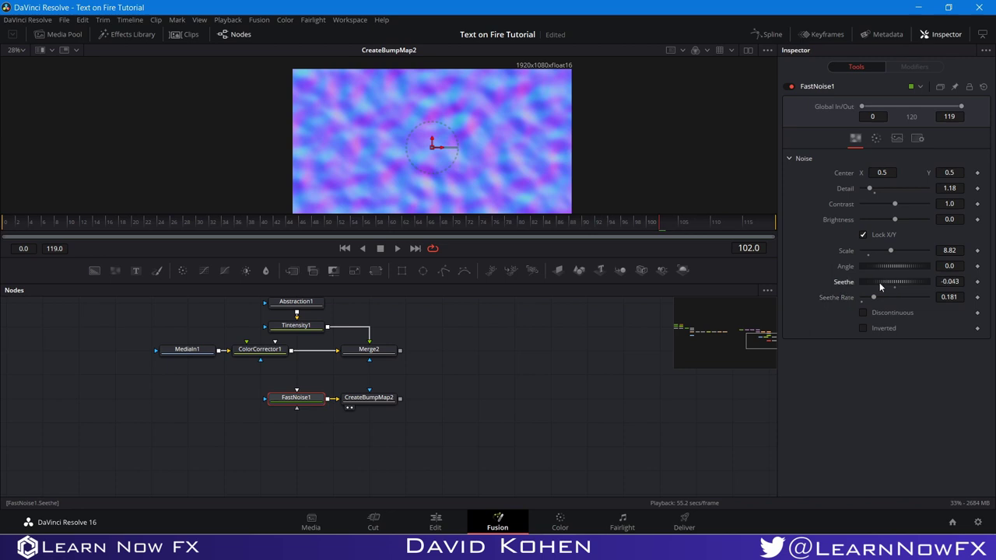
pyautogui.moveTo(886, 283); pyautogui.dragTo(793, 292)
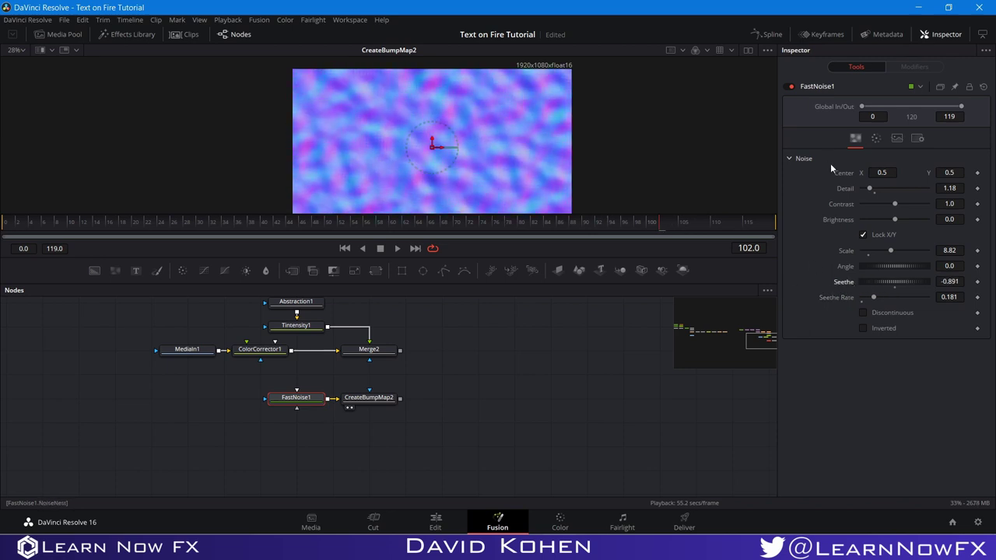
# - Animate FastNoise1's center with the expression Point(0.5, time/77) and play back the moving noise
pyautogui.rightClick(839, 174)
pyautogui.click(866, 297)
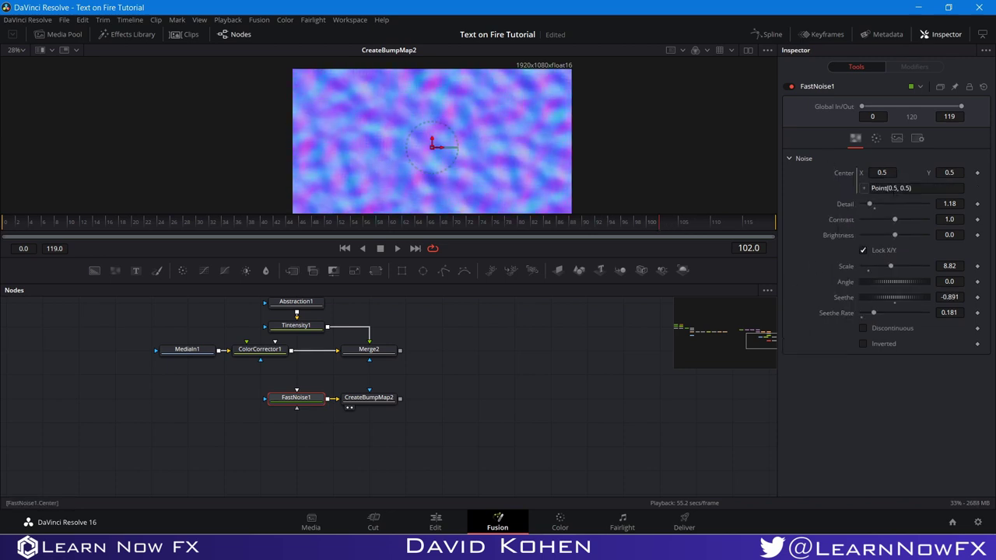
pyautogui.click(888, 188)
pyautogui.doubleClick(902, 188)
pyautogui.press('BackSpace')
pyautogui.write('time/77')
pyautogui.press('Return')
pyautogui.press('space')
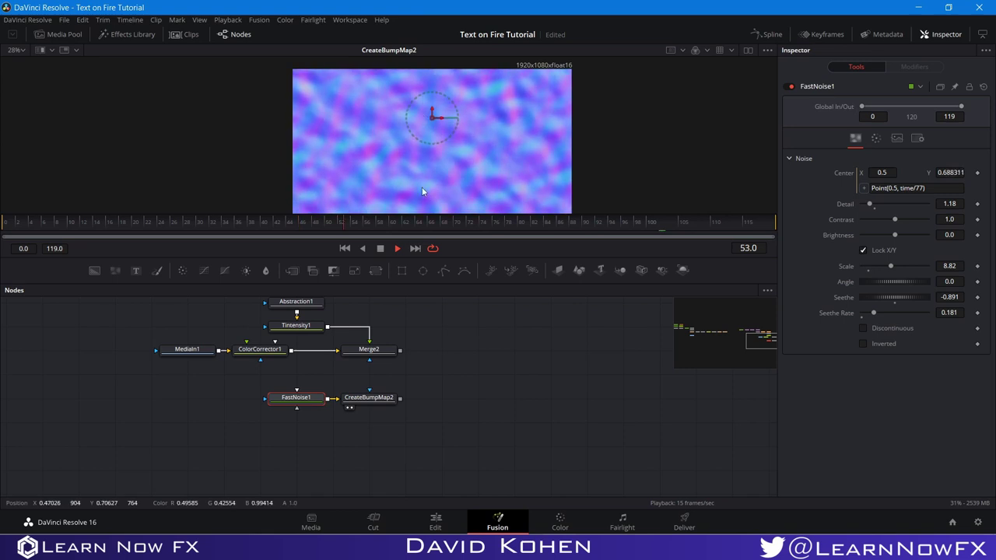
pyautogui.press('space')
# - Insert a Displace node after Merge2, connect the bump map to its foreground input and play back the displaced text
pyautogui.keyDown('ctrl'); pyautogui.click(368, 400); pyautogui.keyUp('ctrl')
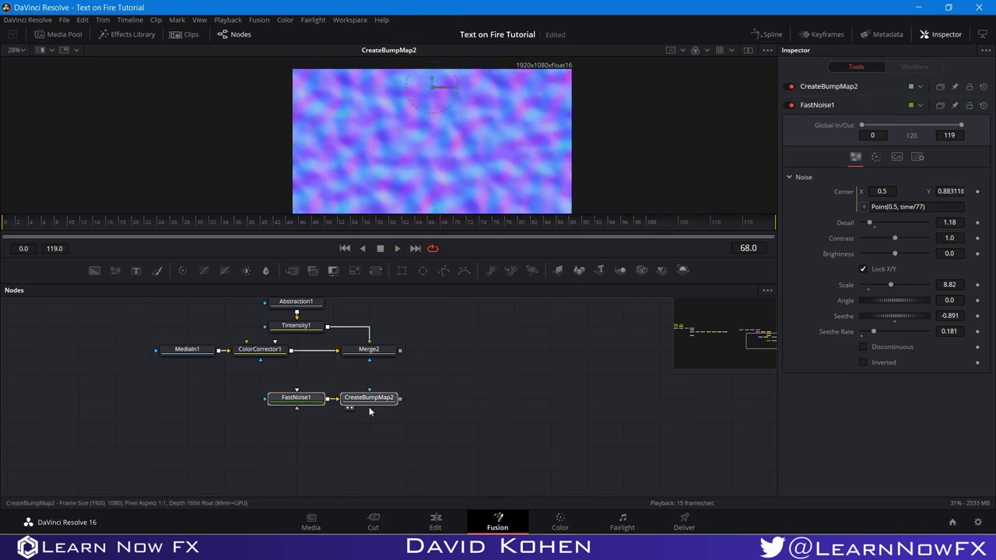
pyautogui.click(319, 370)
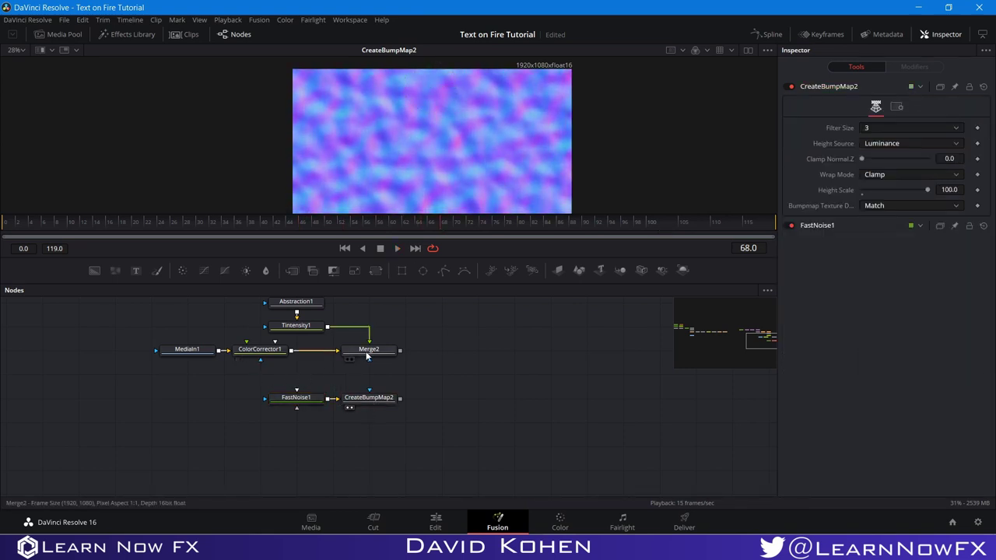
pyautogui.click(368, 356)
pyautogui.hotkey('shift', 'space')
pyautogui.write('dis')
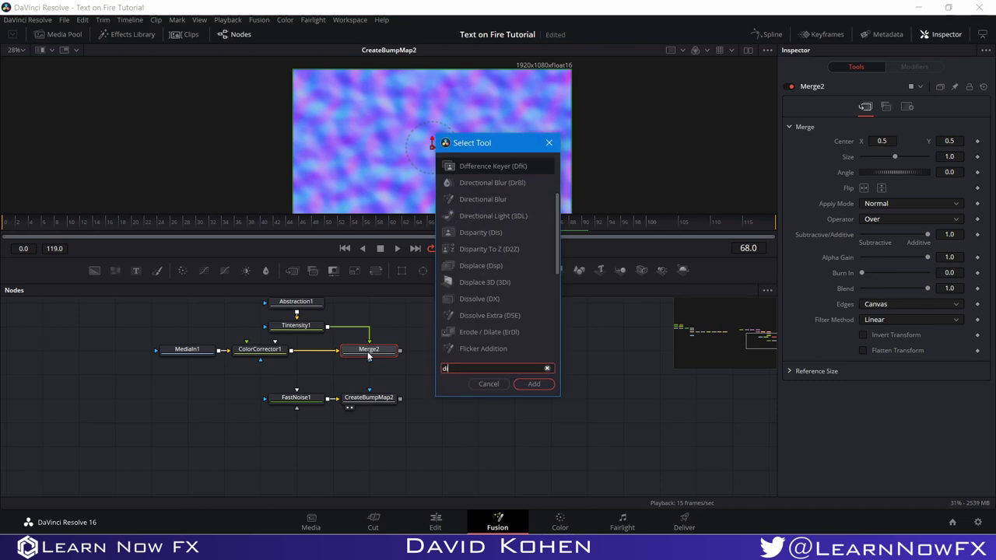
pyautogui.click(480, 216)
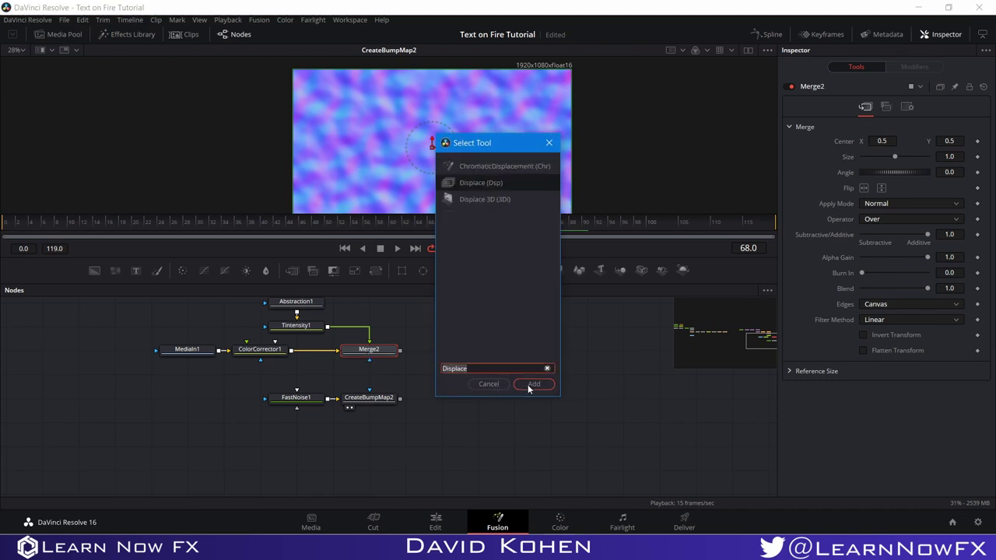
pyautogui.click(529, 384)
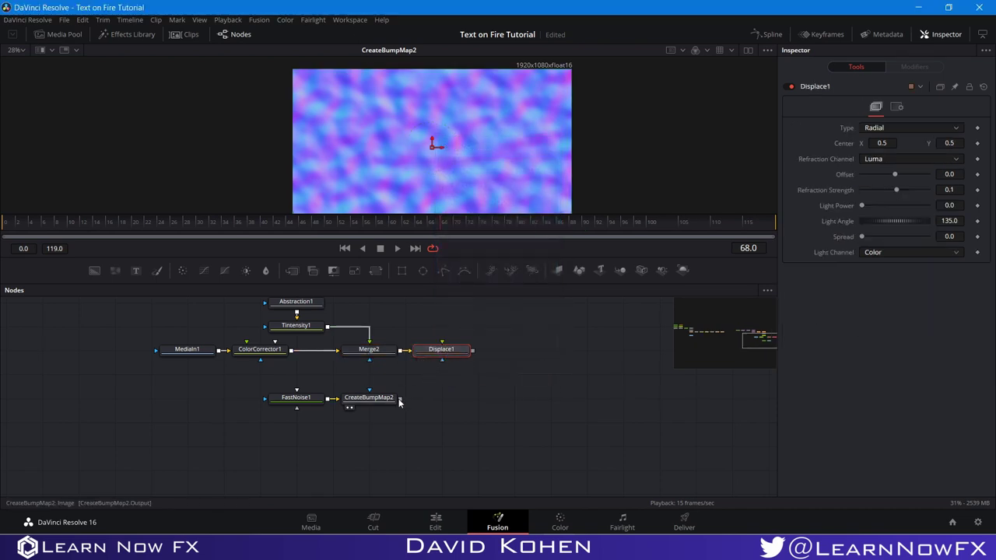
pyautogui.moveTo(399, 399); pyautogui.dragTo(437, 360)
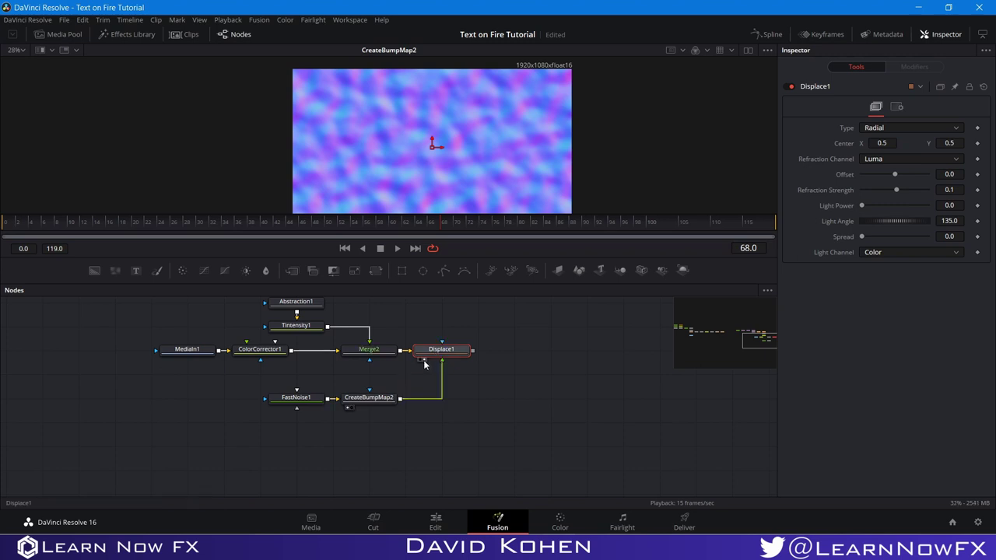
pyautogui.click(421, 359)
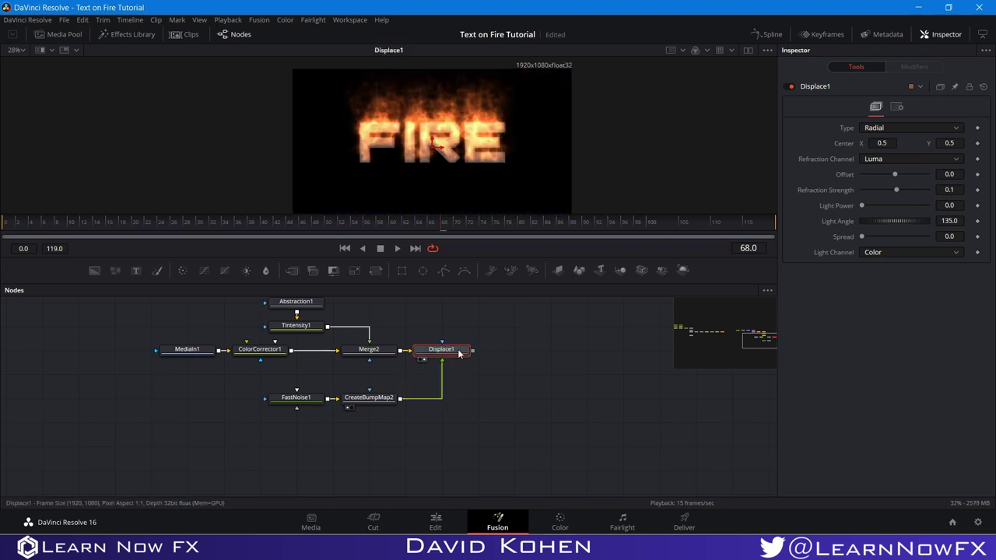
pyautogui.scroll(4, 360, 155)
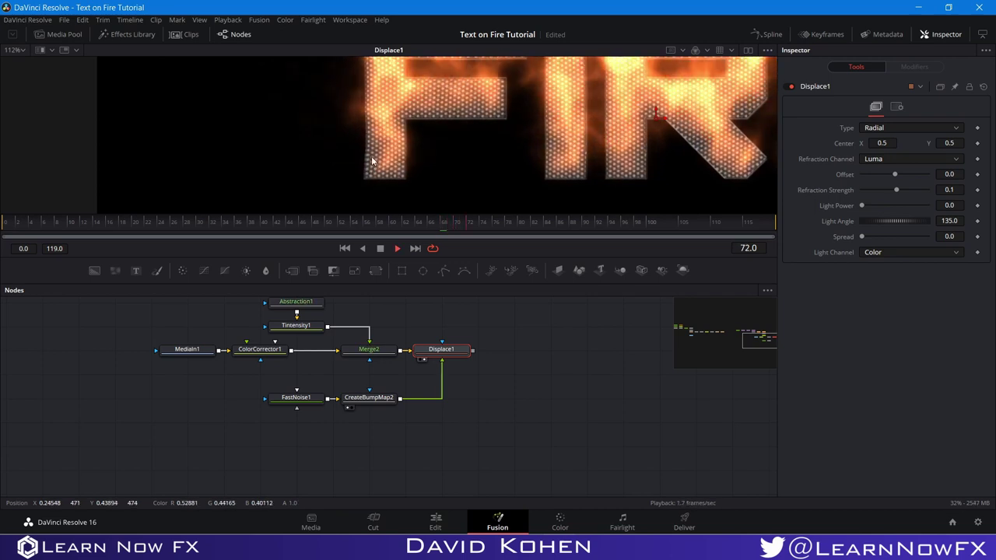
pyautogui.scroll(-3, 372, 161)
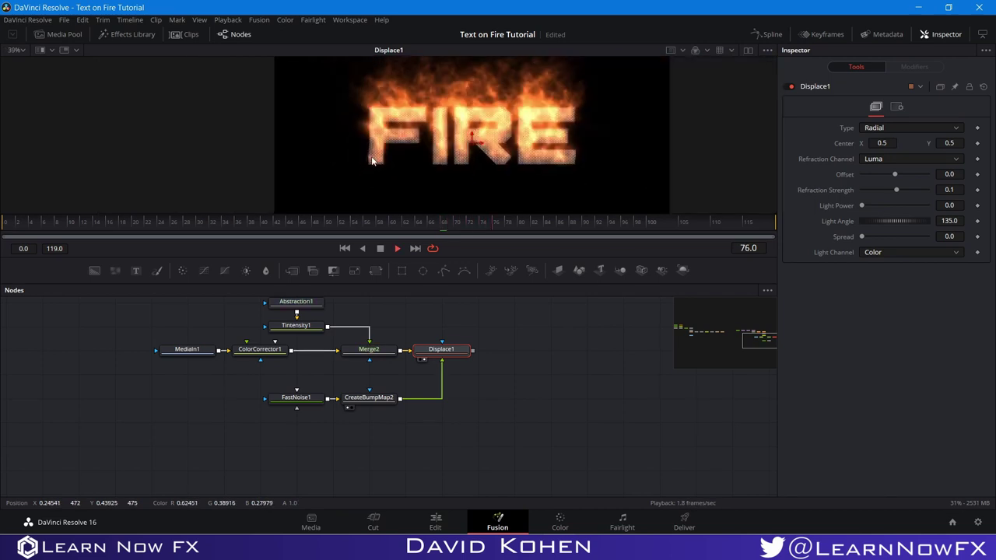
pyautogui.press('space')
# - Duplicate FastNoise1 and place the copy as an unconnected node above Displace1
pyautogui.moveTo(472, 354); pyautogui.dragTo(390, 335)
pyautogui.moveTo(385, 407); pyautogui.dragTo(351, 401)
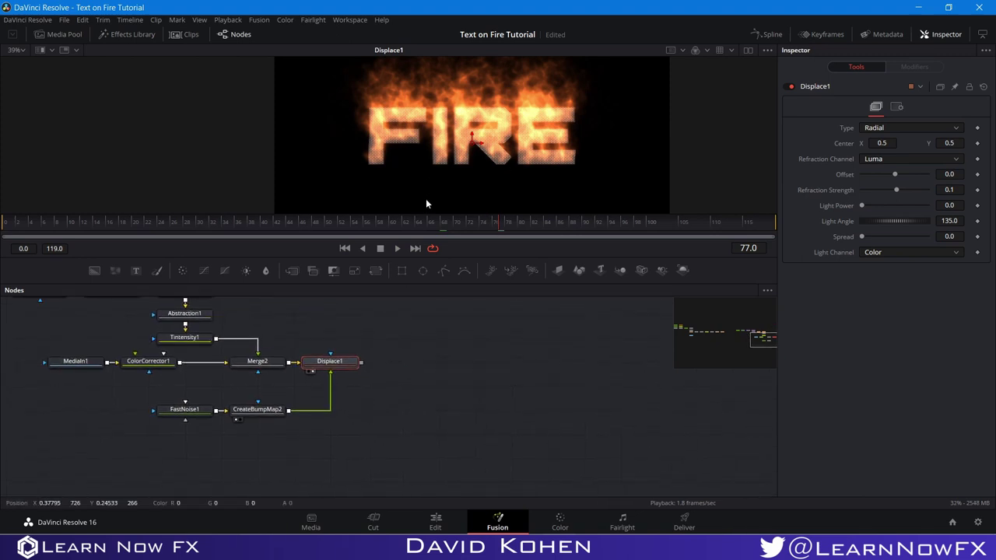
pyautogui.click(319, 418)
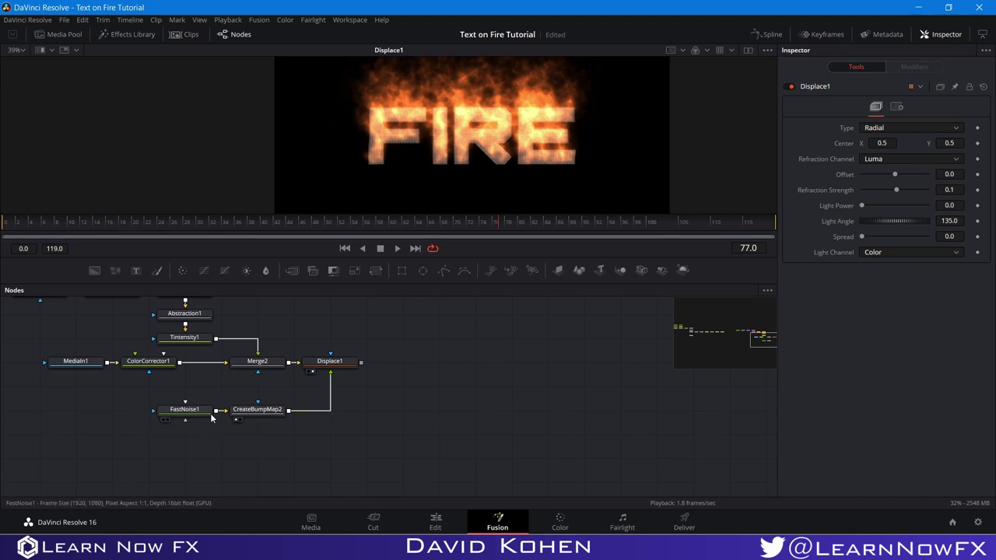
pyautogui.click(199, 411)
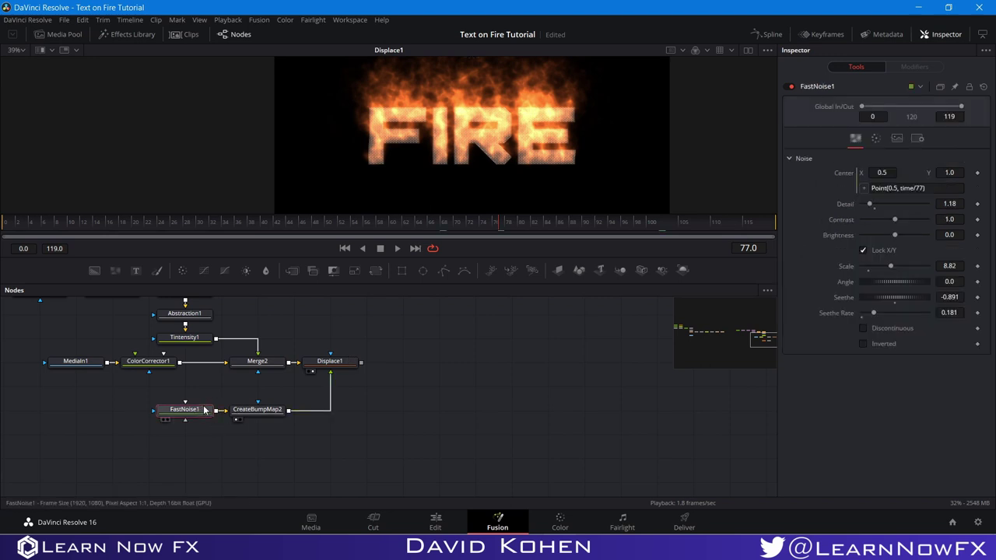
pyautogui.click(327, 322)
pyautogui.hotkey('ctrl', 'v')
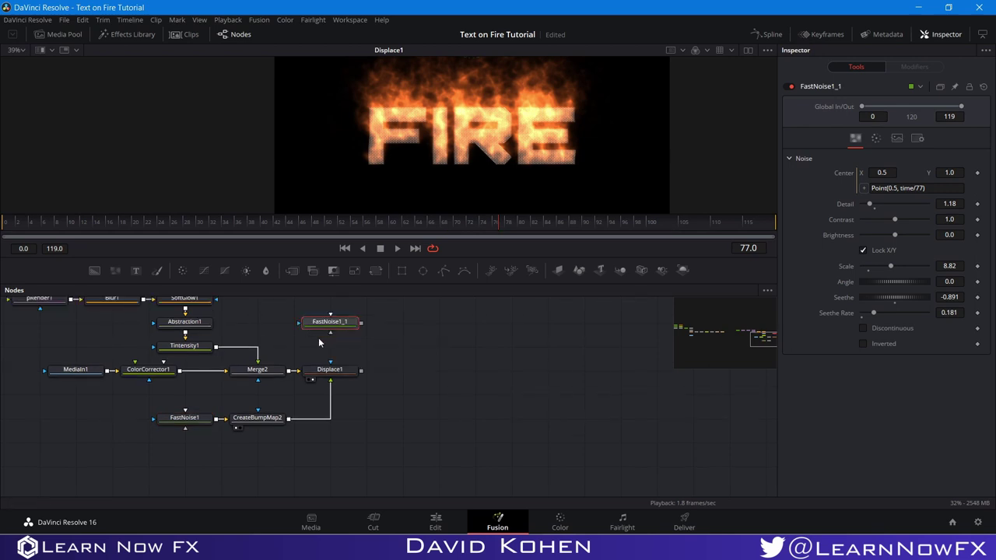
# - Display FastNoise1_1 in the viewer, set its seethe to -0.196 and play back the moving noise
pyautogui.click(313, 333)
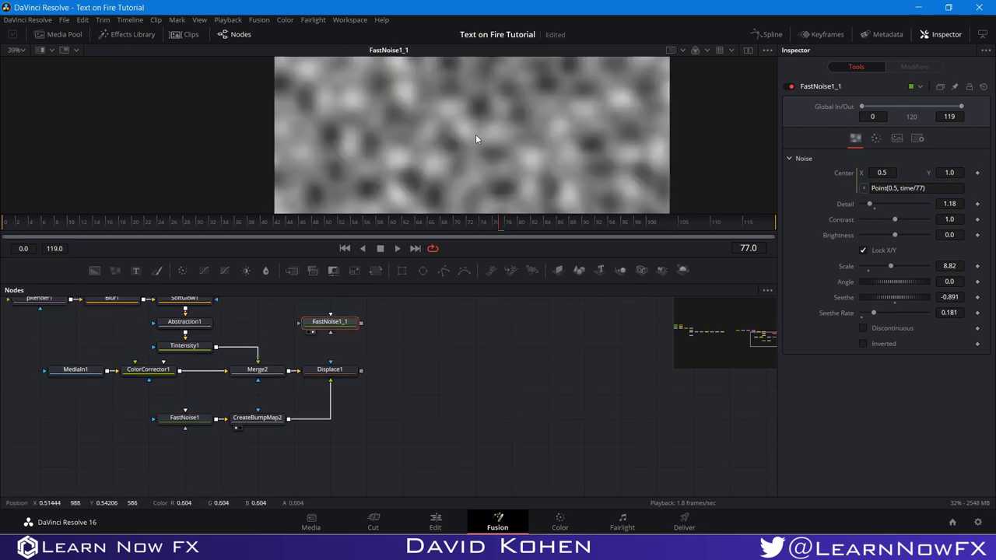
pyautogui.scroll(-4, 471, 141)
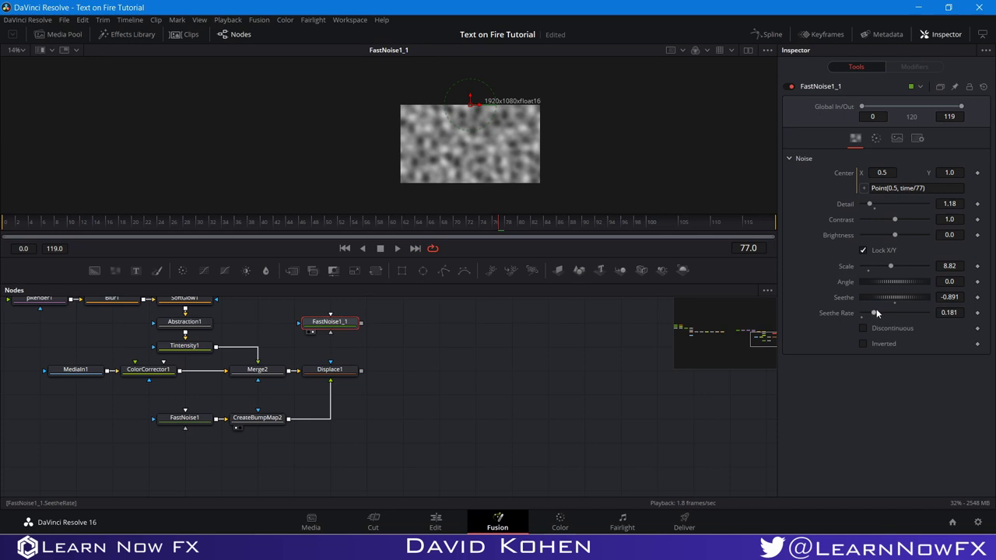
pyautogui.moveTo(881, 299); pyautogui.dragTo(915, 299)
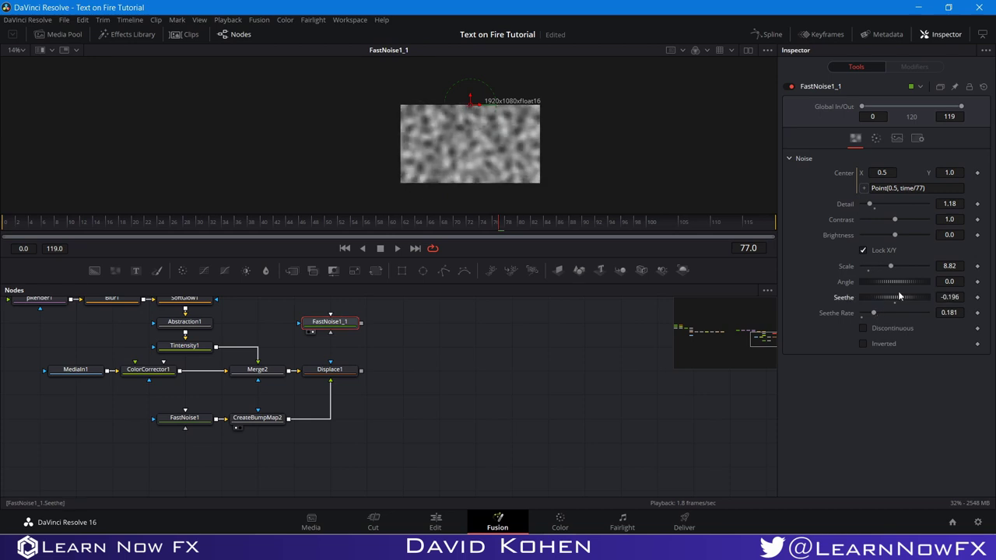
pyautogui.press('space')
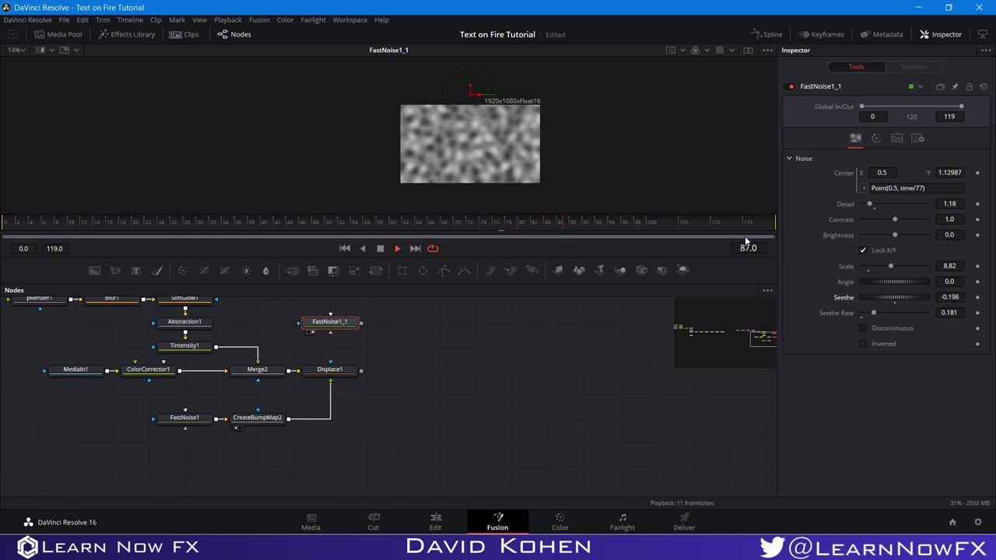
pyautogui.press('space')
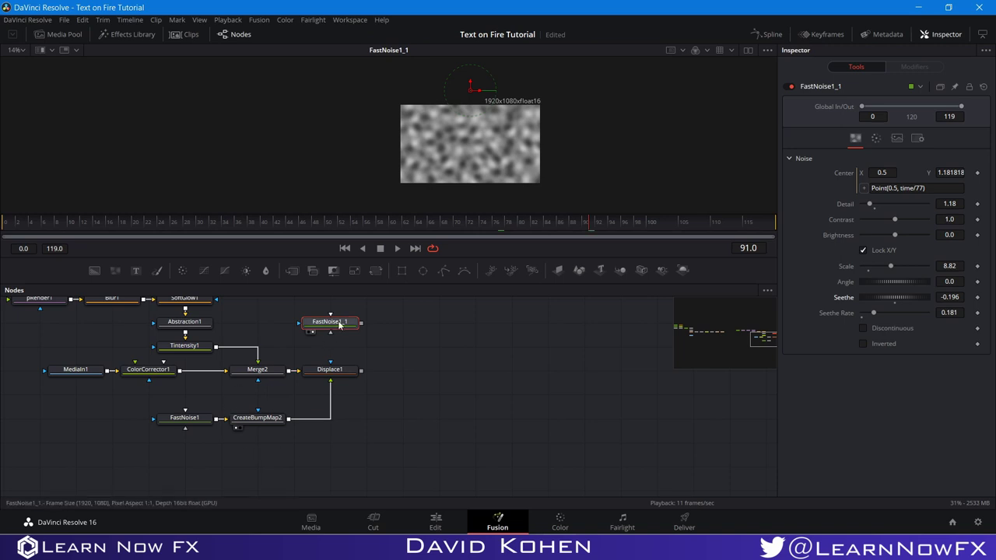
# - Move FastNoise1_1 closer to Displace1, add a Brightness / Contrast node after the noise and display it in the viewer
pyautogui.moveTo(339, 322); pyautogui.dragTo(339, 346)
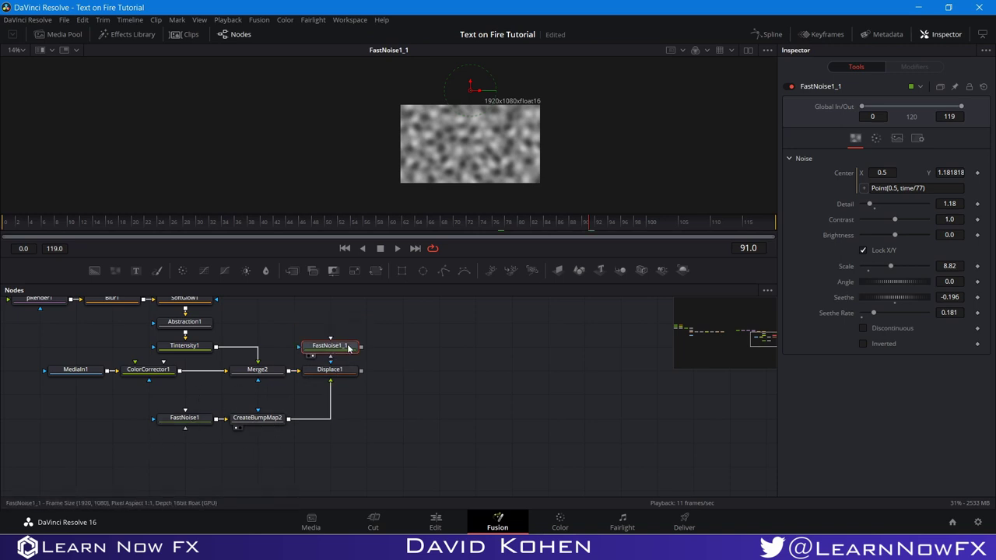
pyautogui.hotkey('shift', 'space')
pyautogui.write('bc')
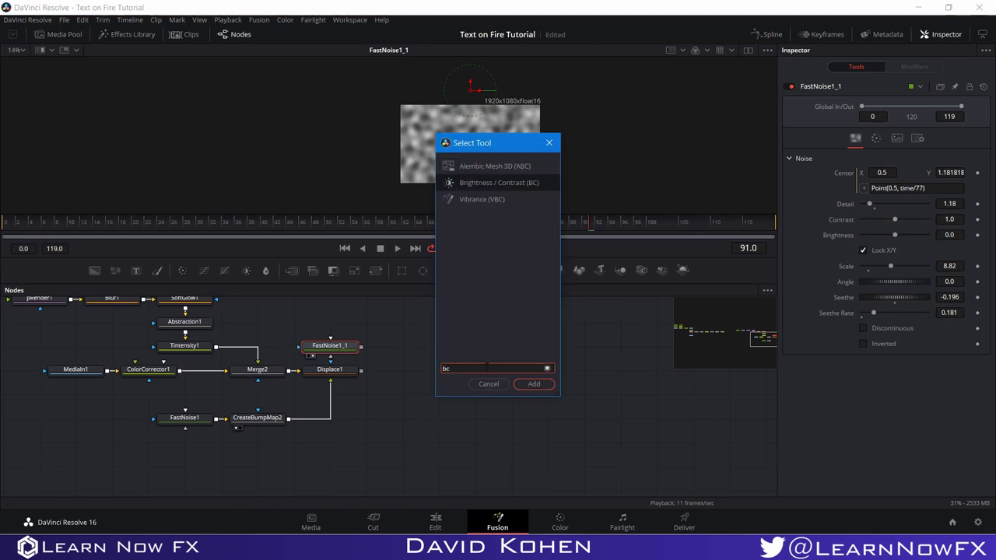
pyautogui.click(533, 384)
pyautogui.click(384, 355)
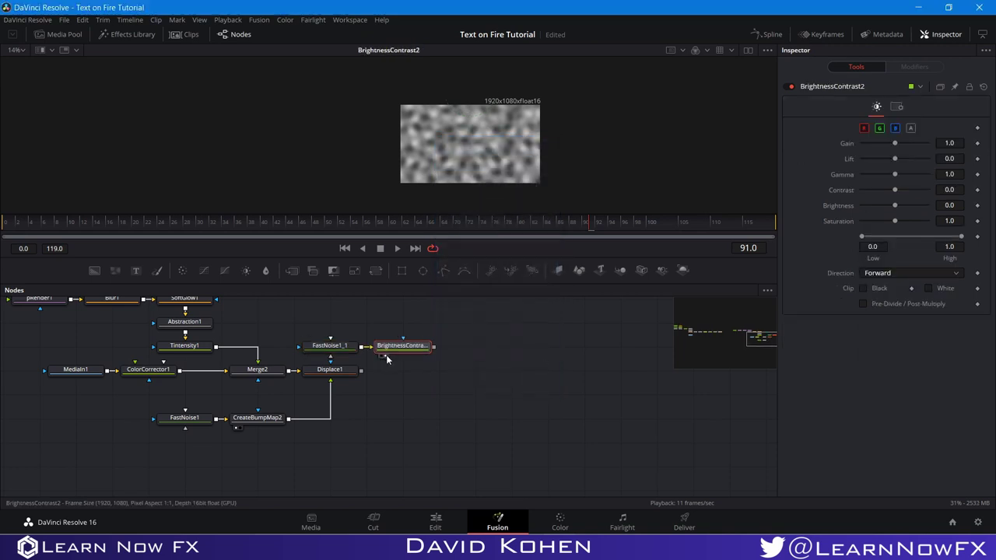
# - Set BrightnessContrast2's low to 0.378 and high to 0.861, saving the project between adjustments
pyautogui.scroll(2, 475, 161)
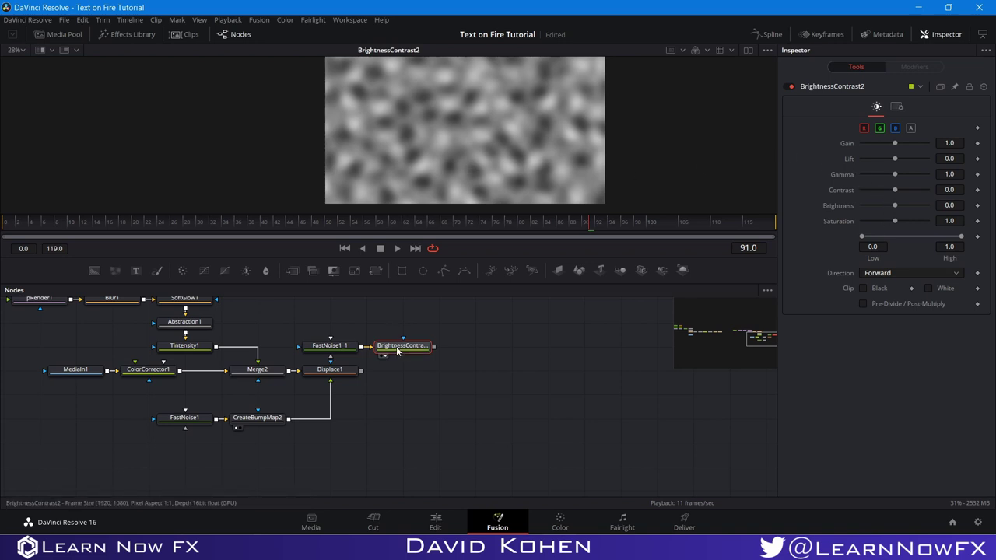
pyautogui.moveTo(864, 238); pyautogui.dragTo(888, 247)
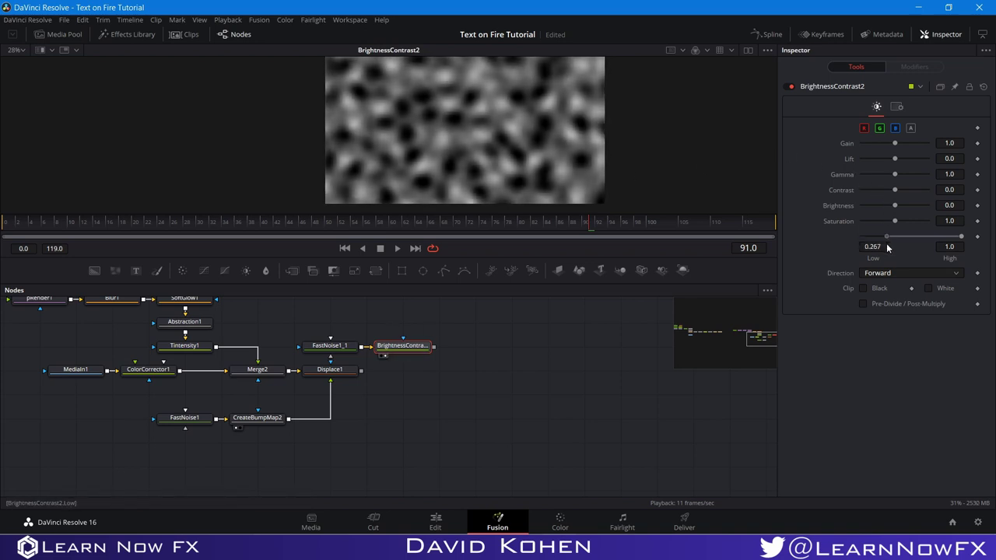
pyautogui.moveTo(961, 236)
pyautogui.mouseDown()
pyautogui.moveTo(929, 237)
pyautogui.moveTo(948, 246)
pyautogui.mouseUp()
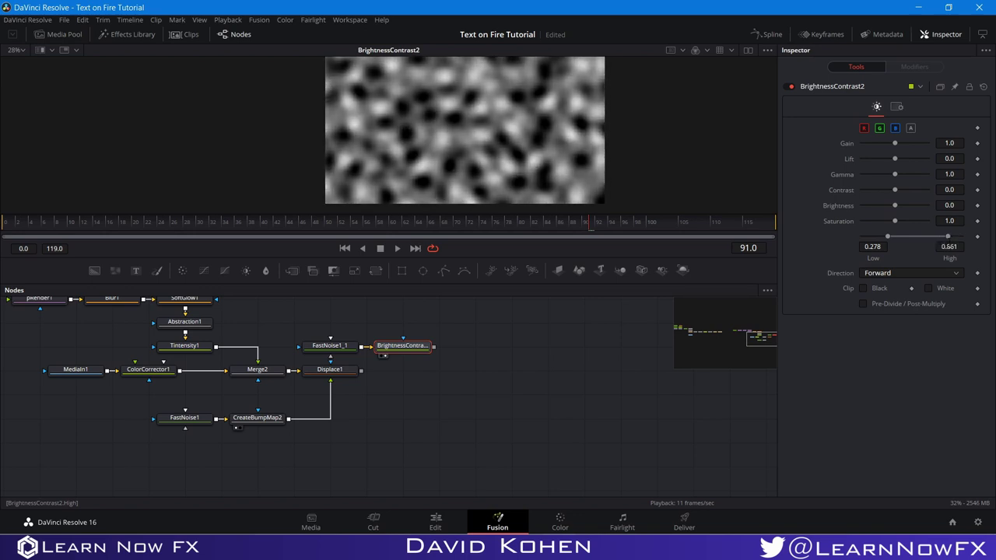
pyautogui.hotkey('ctrl', 's')
pyautogui.scroll(-2, 392, 174)
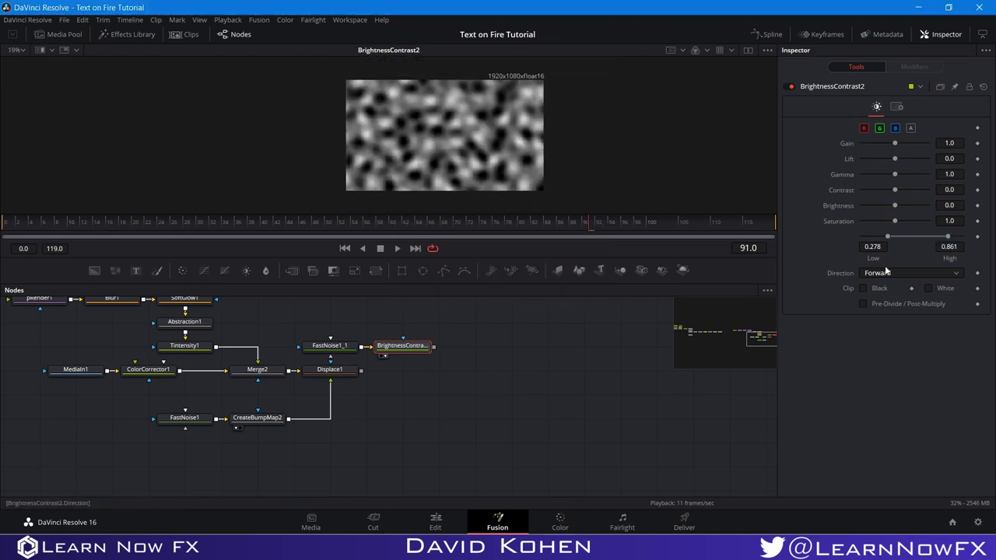
pyautogui.moveTo(889, 238); pyautogui.dragTo(898, 240)
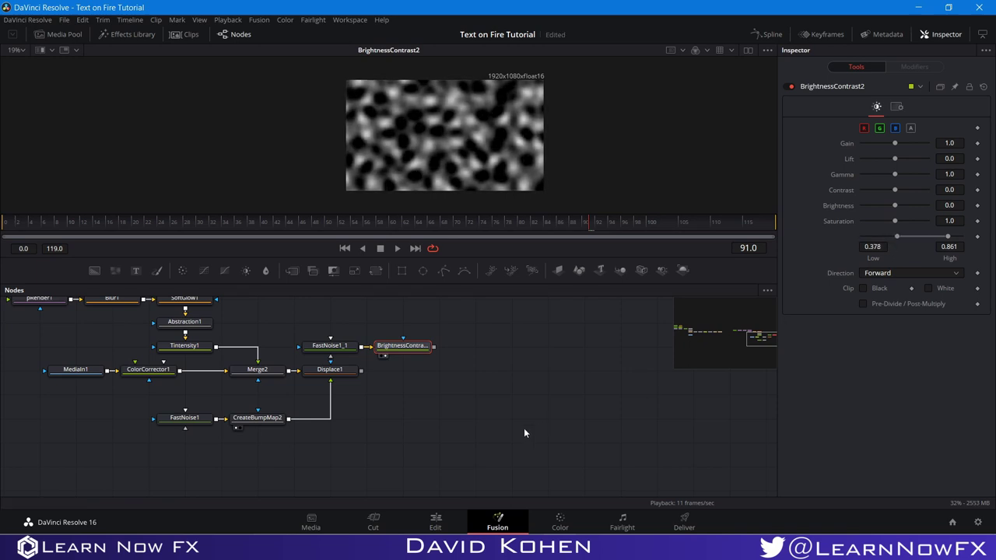
# - Move FastNoise1_1 and BrightnessContrast2 up together, and insert a Depth Blur node after Displace1
pyautogui.moveTo(301, 319); pyautogui.dragTo(402, 321)
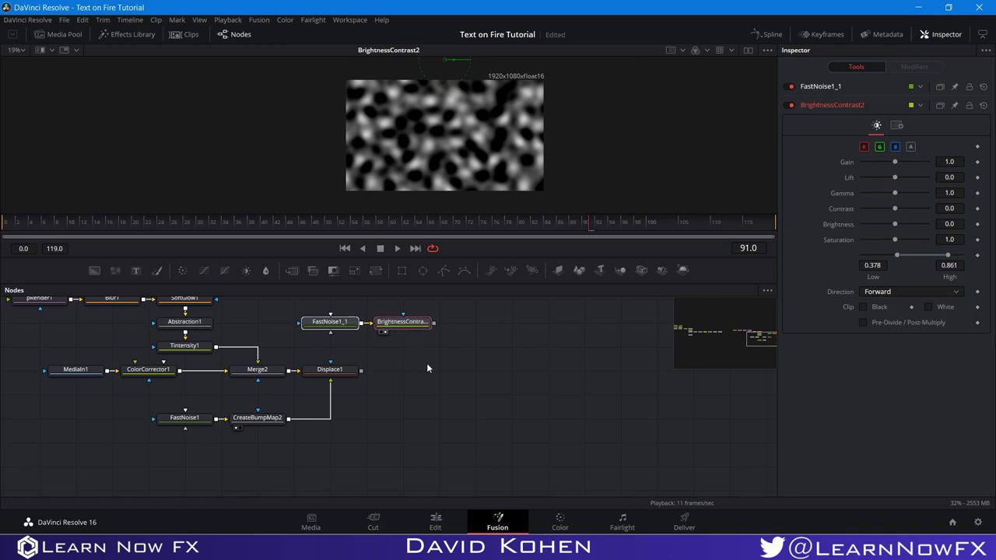
pyautogui.click(416, 324)
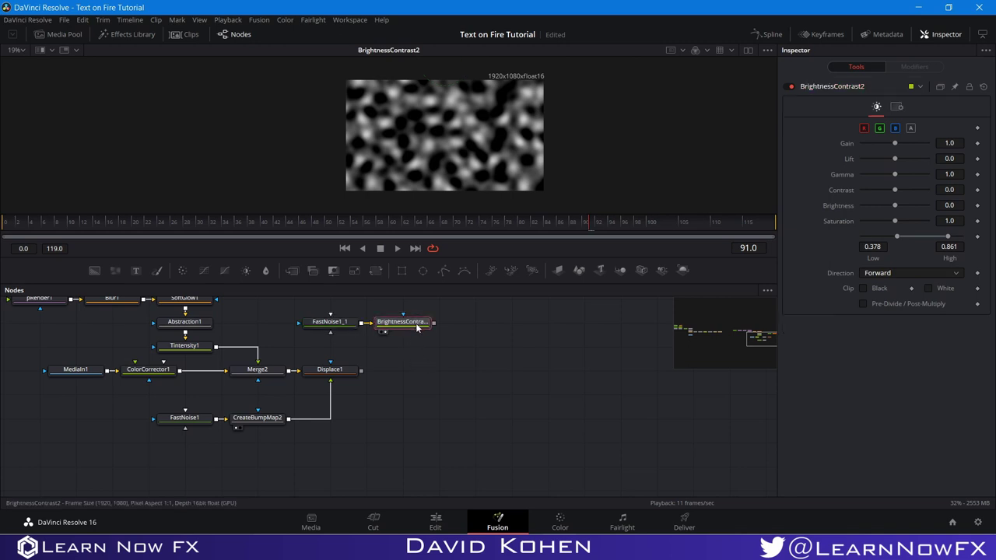
pyautogui.click(351, 371)
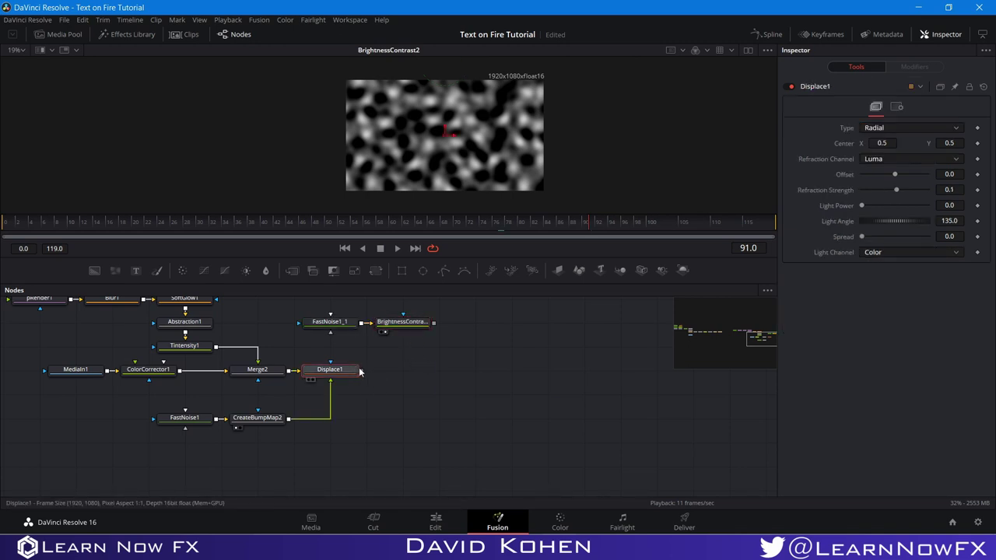
pyautogui.hotkey('shift', 'space')
pyautogui.write('depth')
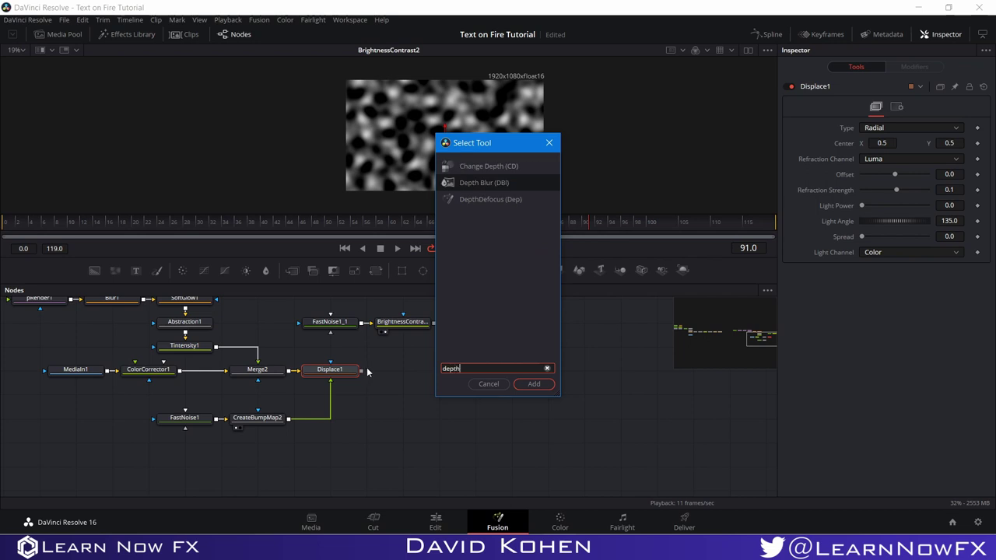
pyautogui.click(535, 384)
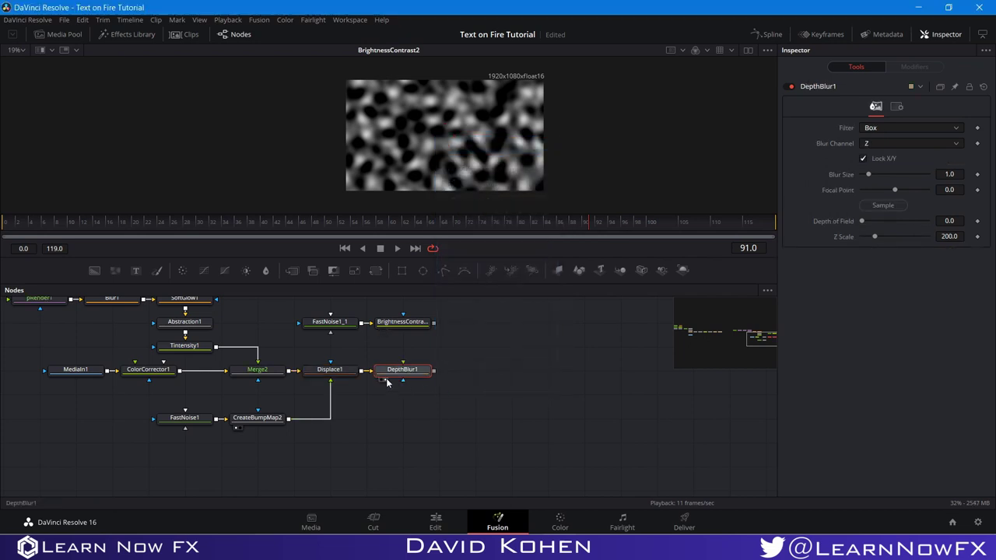
# - Display DepthBlur1 in the viewer and connect BrightnessContrast2's output to its foreground input
pyautogui.press('1')
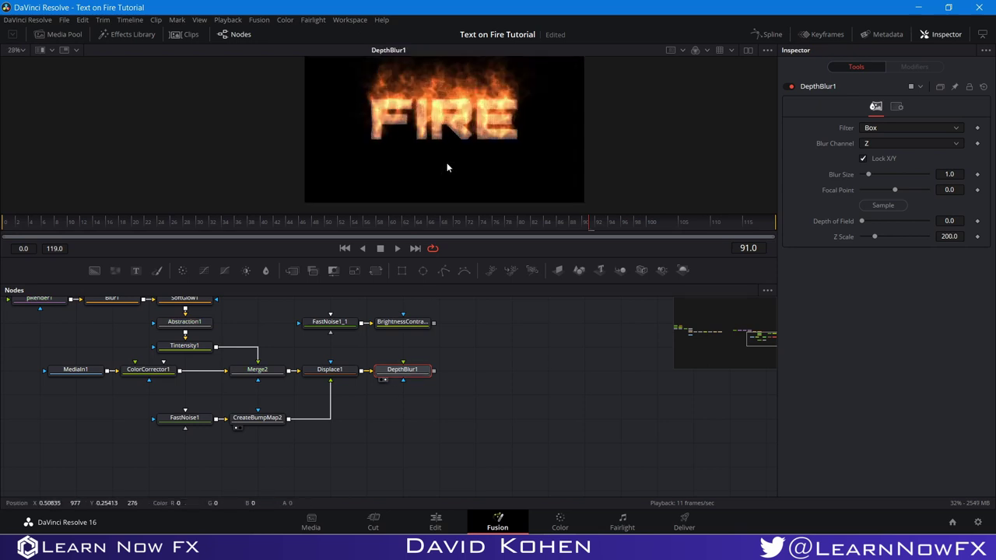
pyautogui.scroll(3, 447, 168)
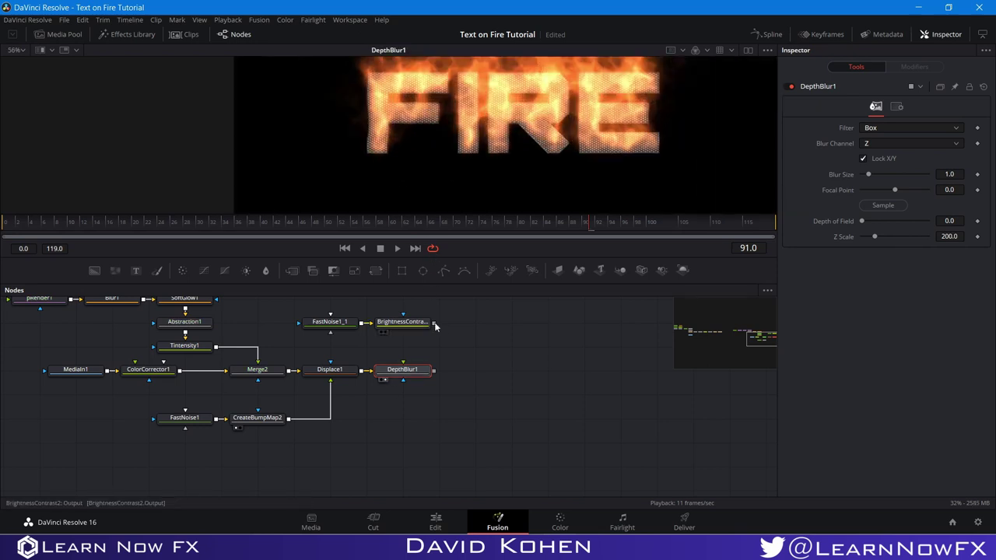
pyautogui.moveTo(433, 321); pyautogui.dragTo(411, 374)
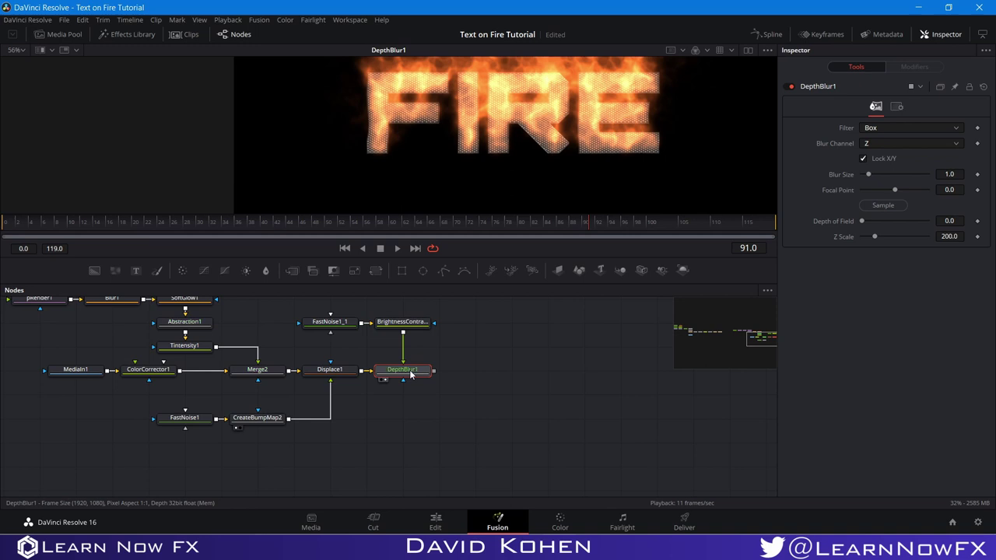